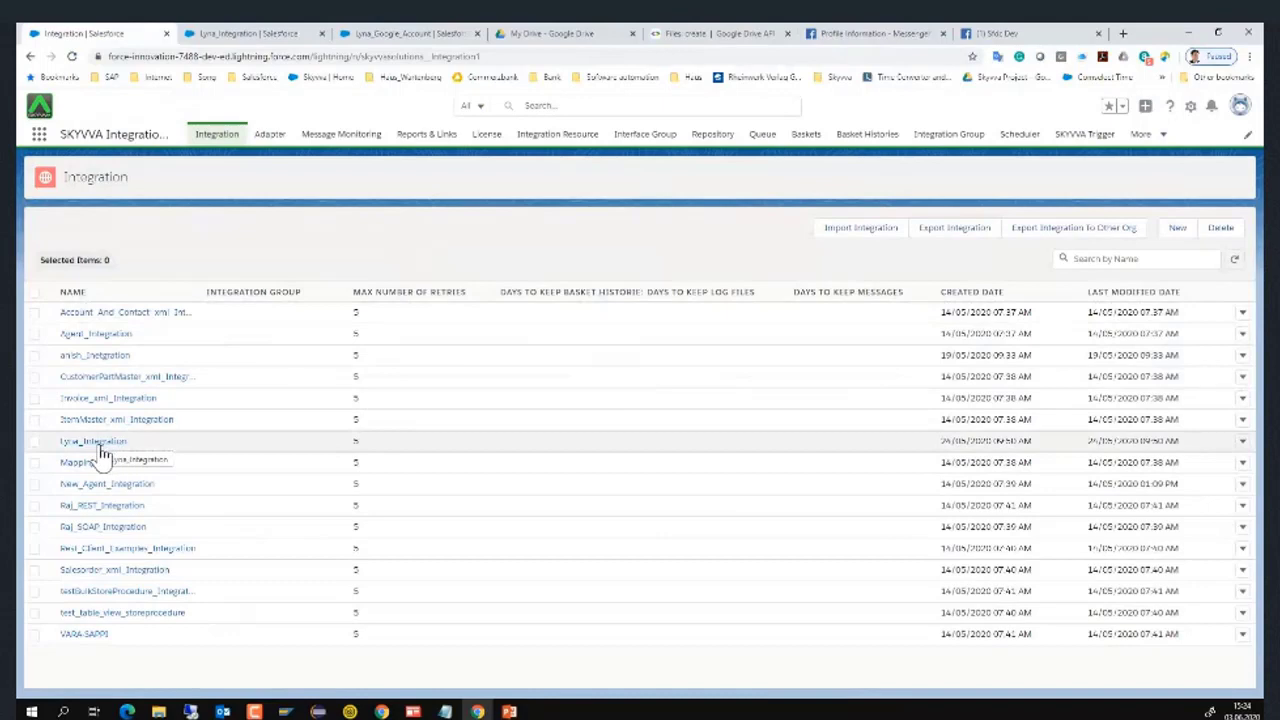
# Open the Google File POST Dynamic Path outbound interface, sequence 11, from the integration's interface list
pyautogui.click(247, 34)
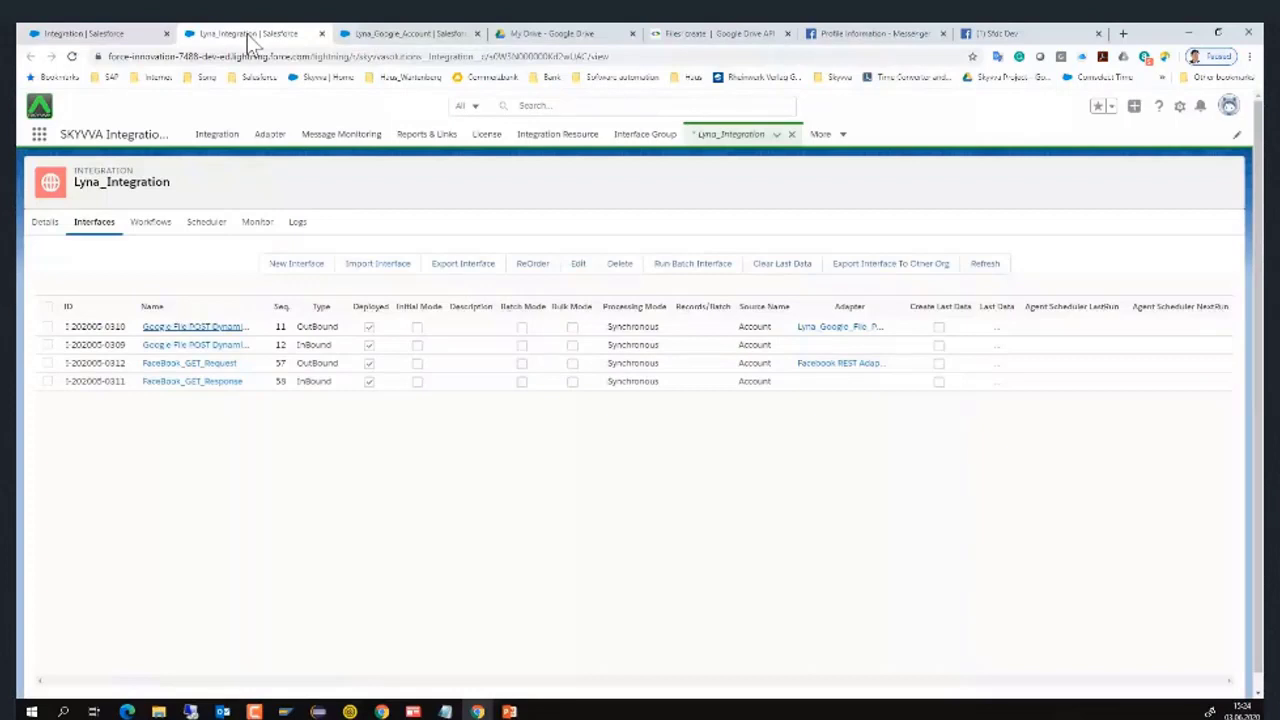
pyautogui.click(228, 330)
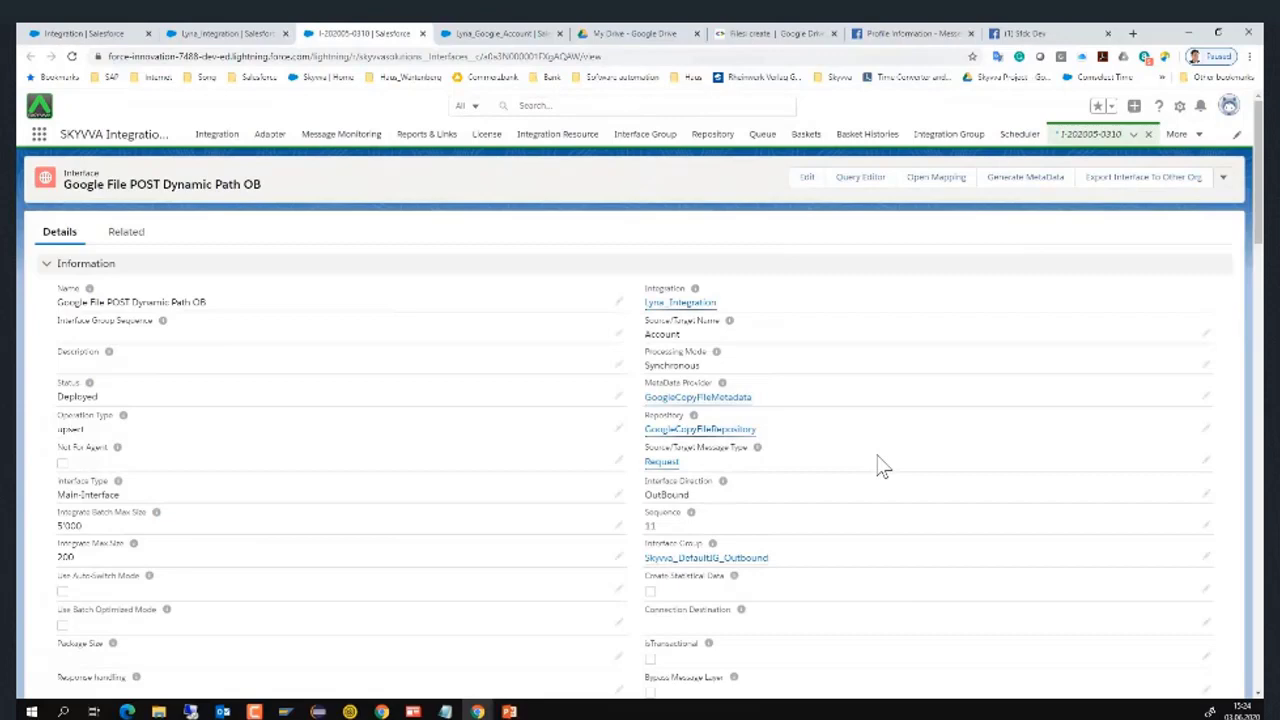
# Switch to the Google Drive API reference for Files: create and examine the POST upload URI for media requests
pyautogui.click(744, 35)
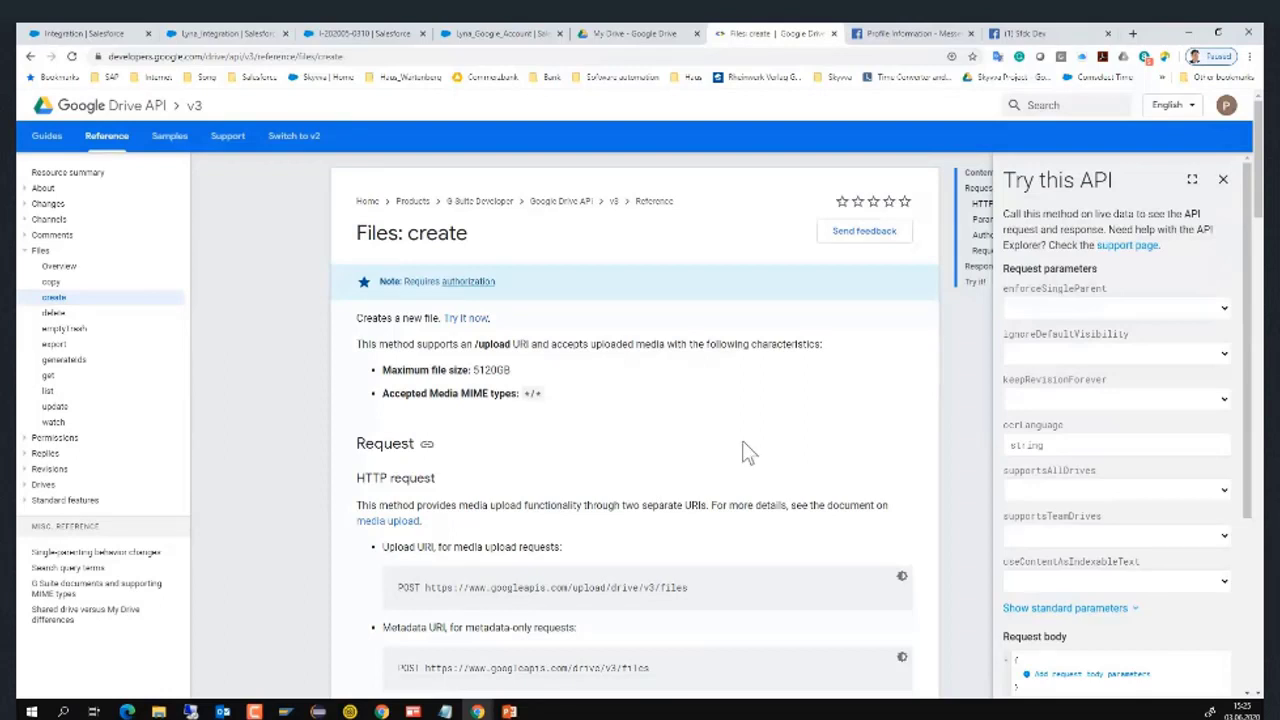
pyautogui.scroll(-1, 749, 451)
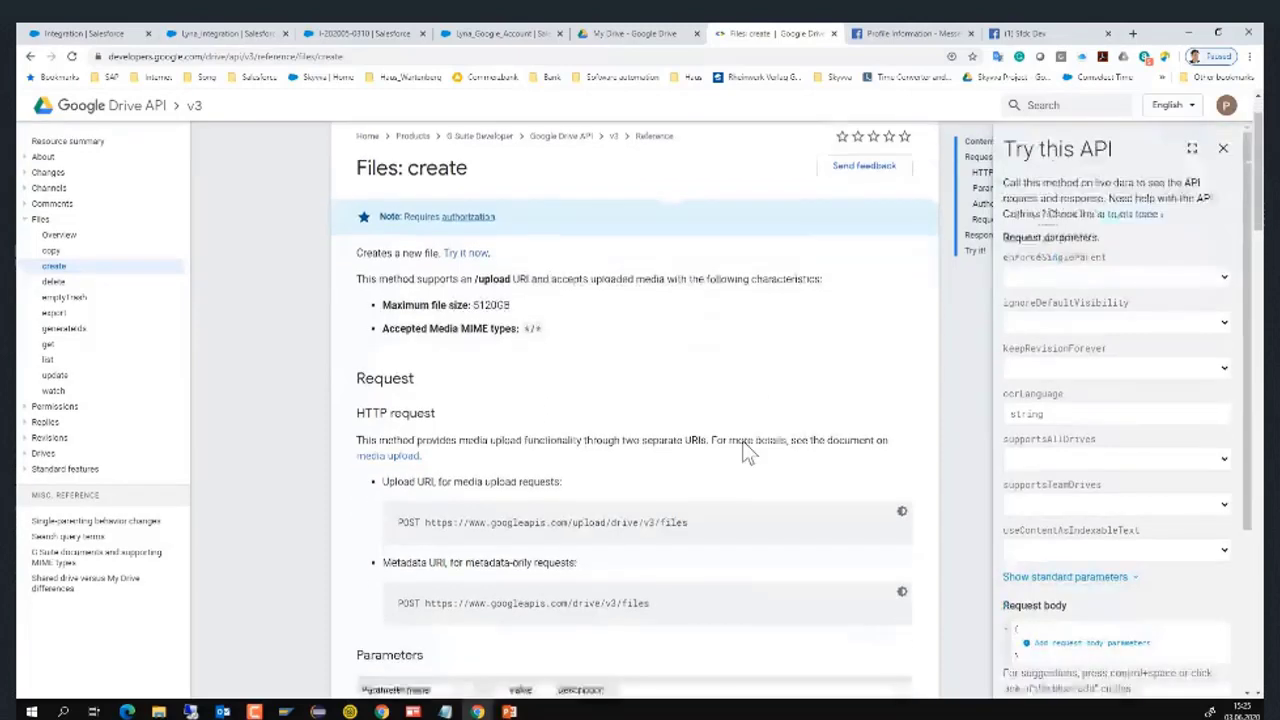
pyautogui.scroll(-1, 744, 441)
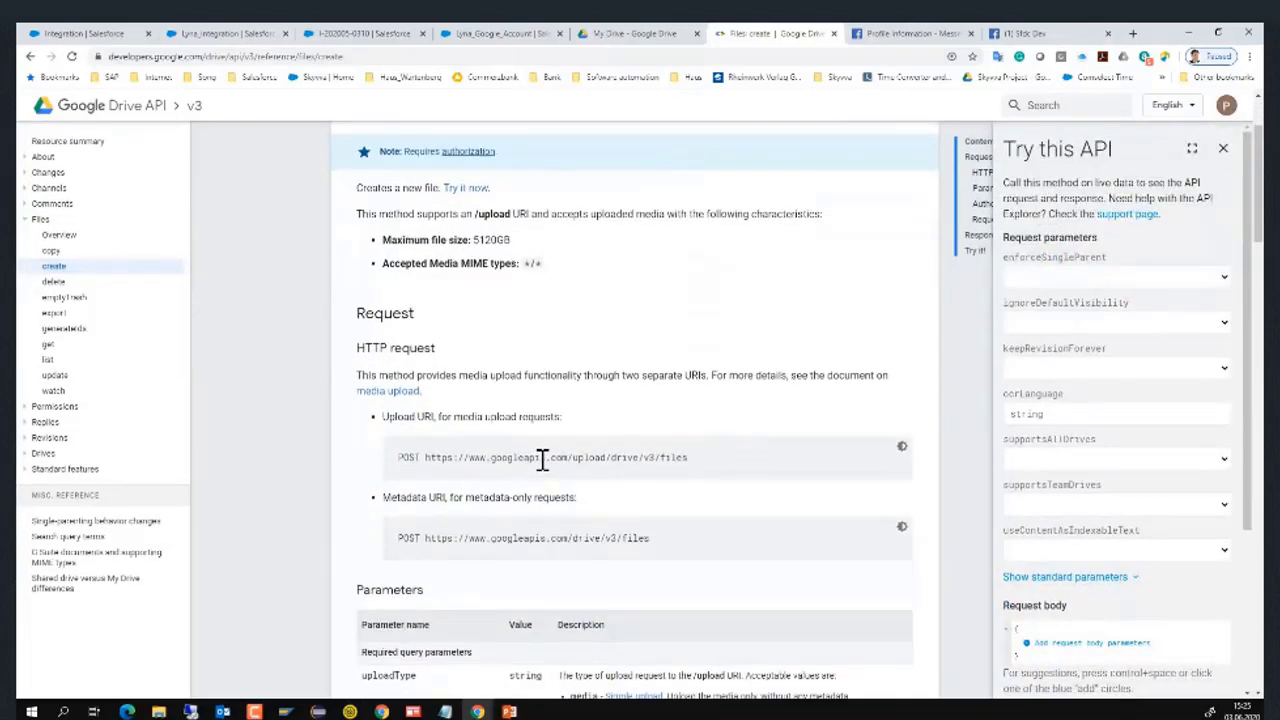
pyautogui.moveTo(540, 457); pyautogui.dragTo(645, 478)
pyautogui.doubleClick(410, 457)
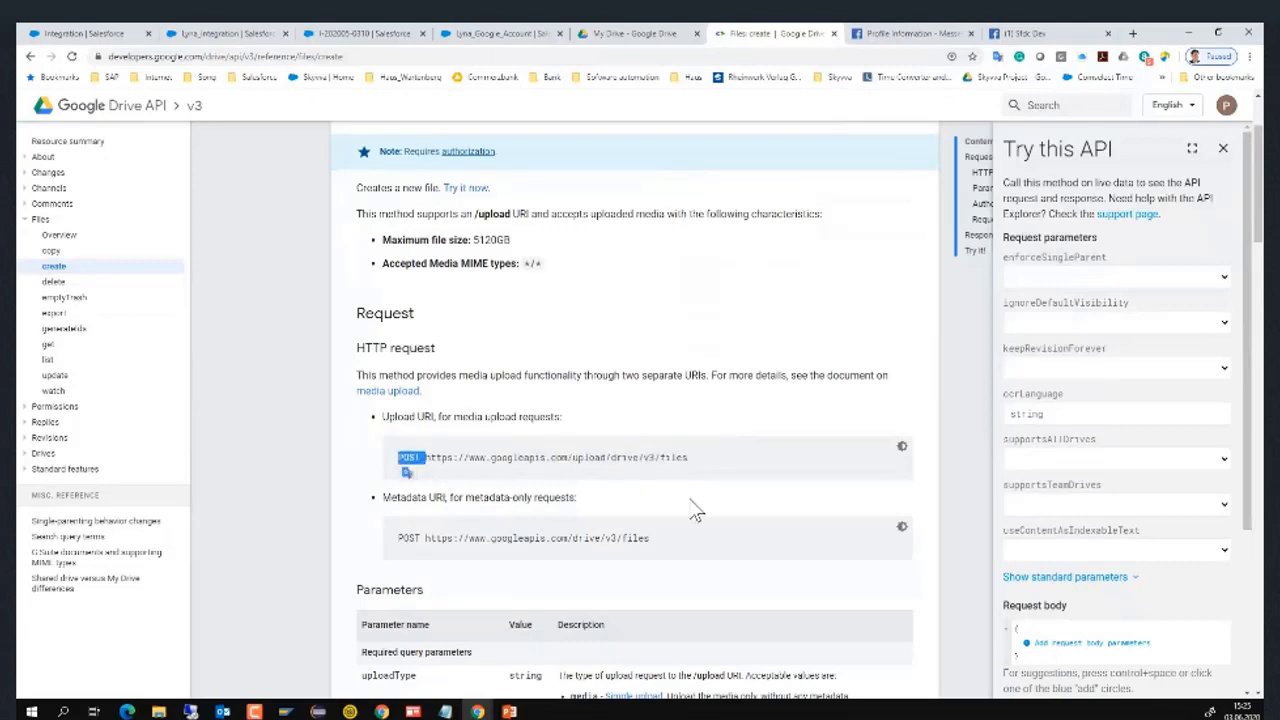
# Examine the Files: create query parameters, including ignoreDefaultVisibility, plus the authorization scopes and request body properties
pyautogui.scroll(-4, 697, 512)
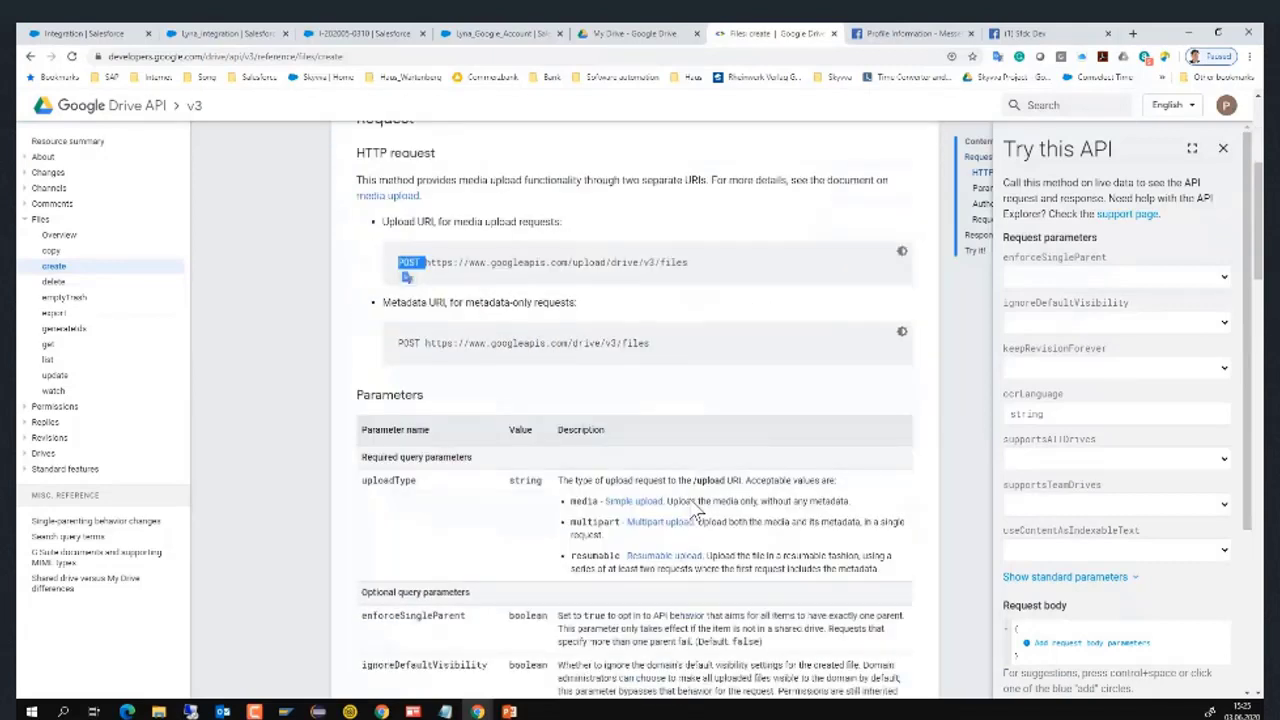
pyautogui.scroll(-1, 697, 512)
pyautogui.scroll(-2, 690, 500)
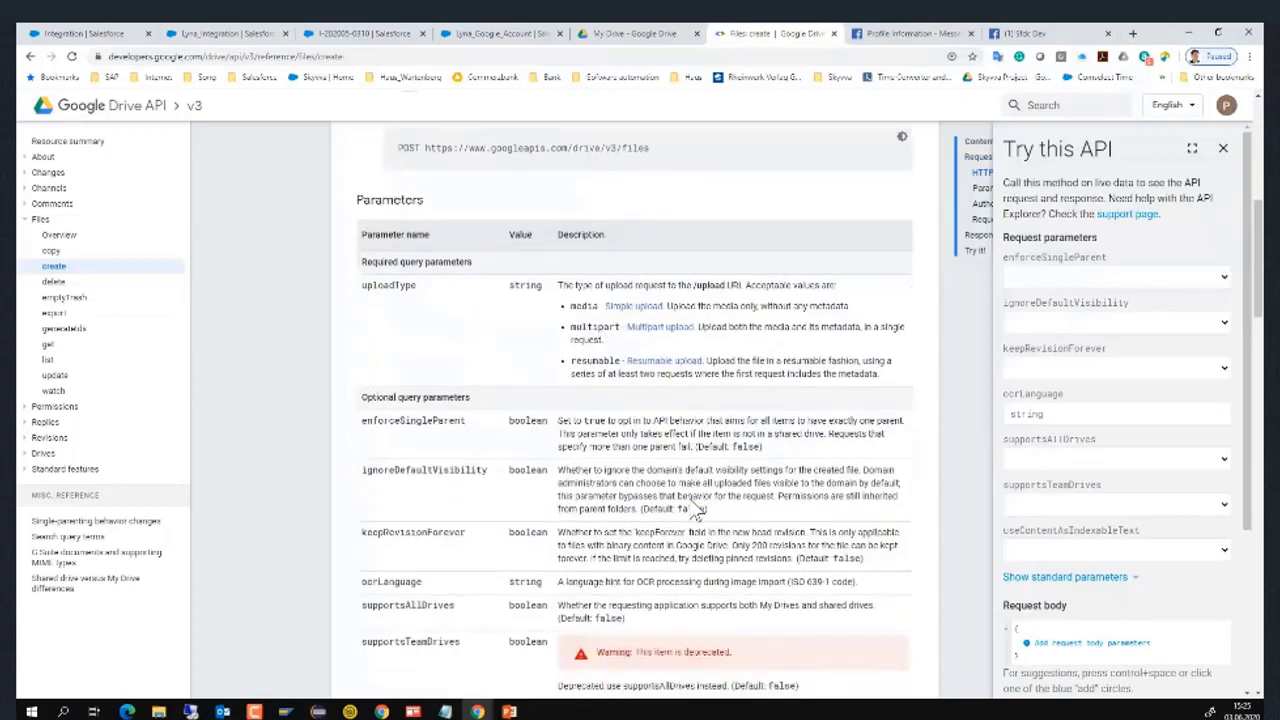
pyautogui.doubleClick(417, 471)
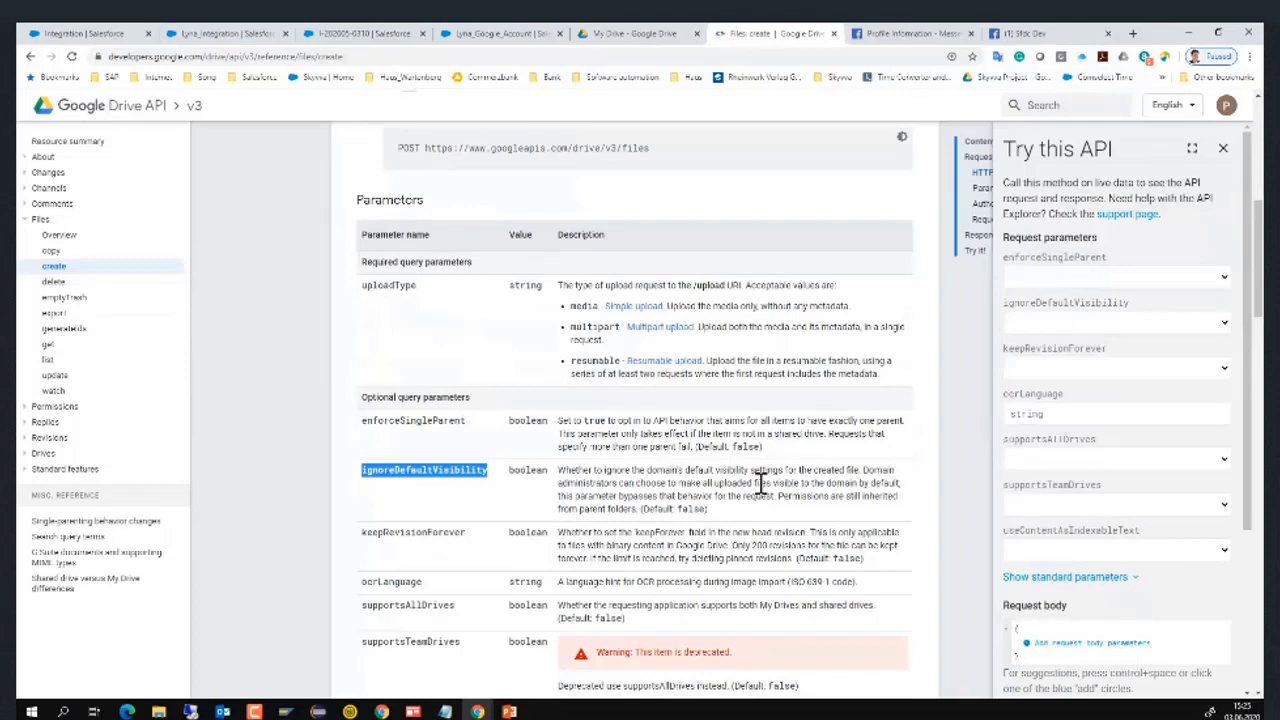
pyautogui.scroll(-3, 760, 483)
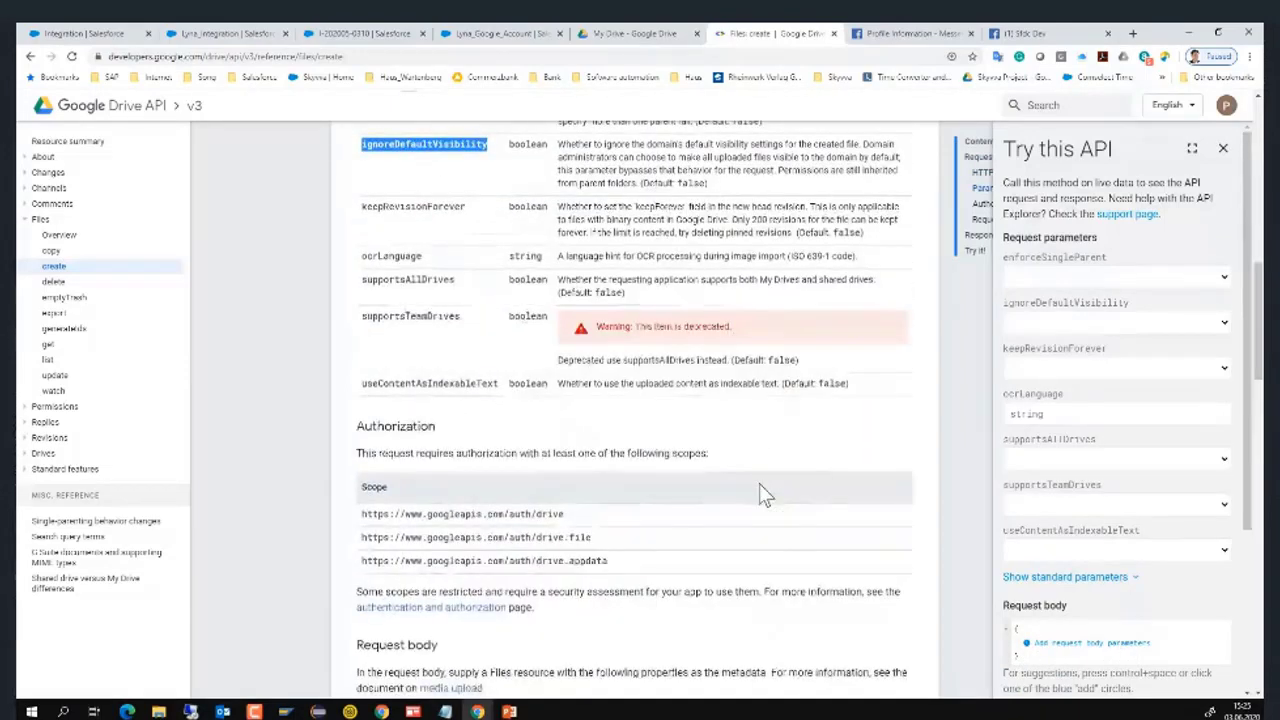
pyautogui.scroll(-3, 760, 488)
pyautogui.scroll(-5, 760, 490)
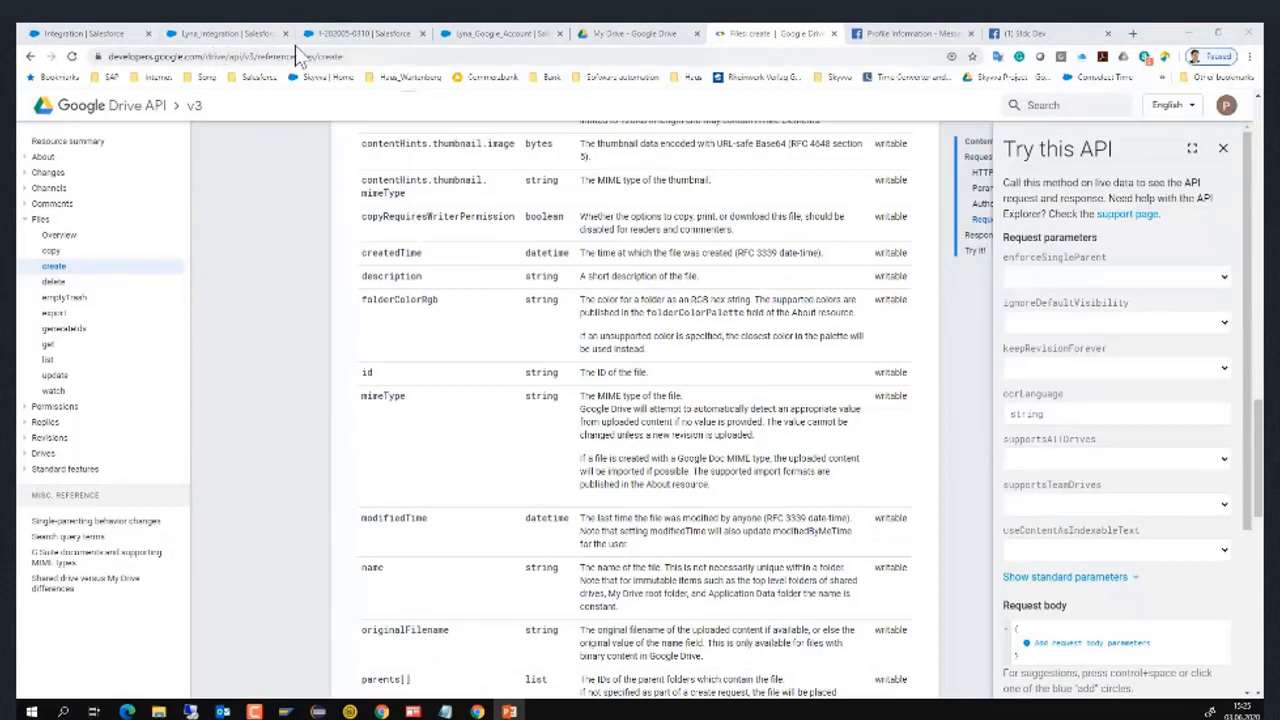
# Return to the outbound interface record in Salesforce and open its linked repository, GoogleCopyFileRepository
pyautogui.click(362, 34)
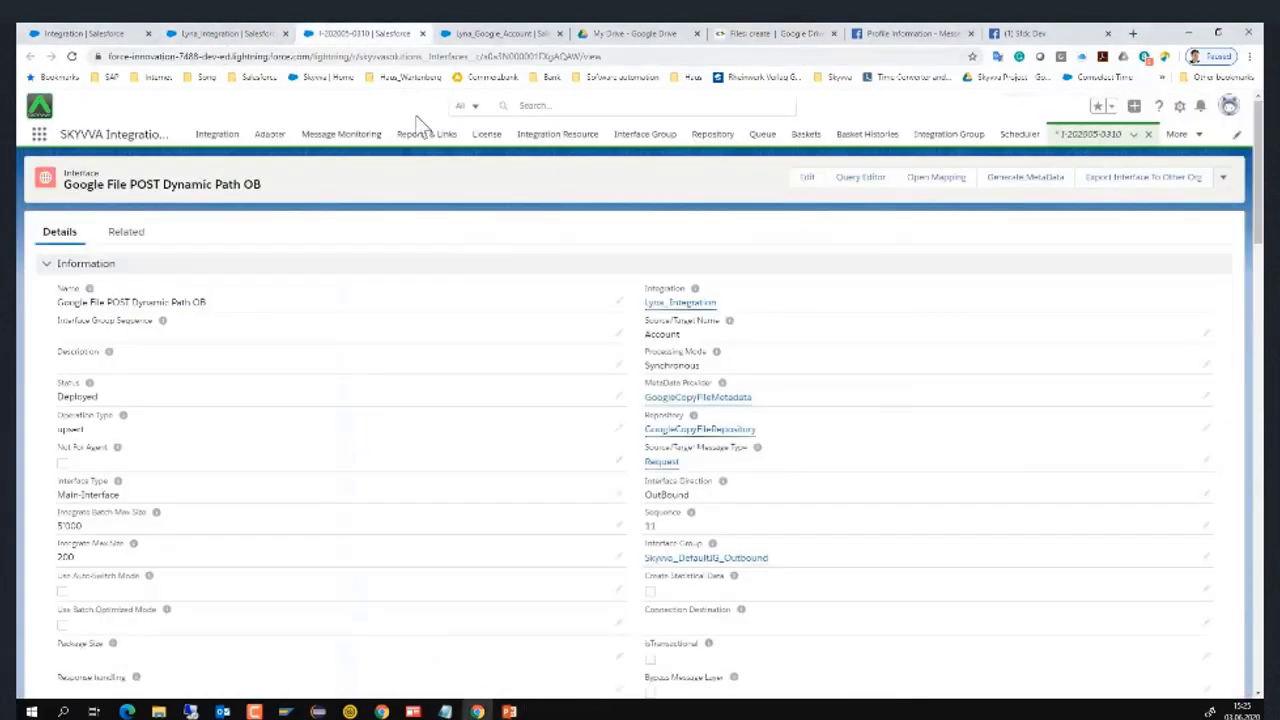
pyautogui.moveTo(665, 408)
pyautogui.click(704, 432)
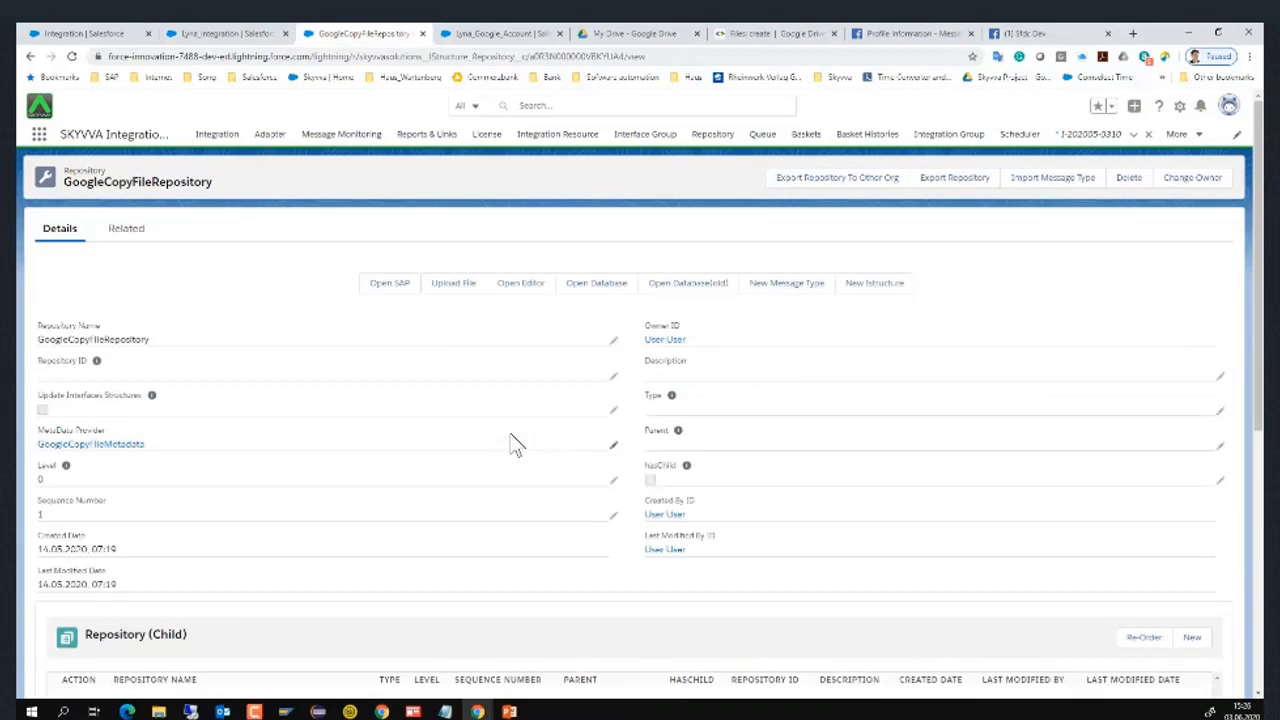
# Expand the repository's REST API H message type down to Request, and open the related field entries of Body
pyautogui.scroll(-2, 512, 443)
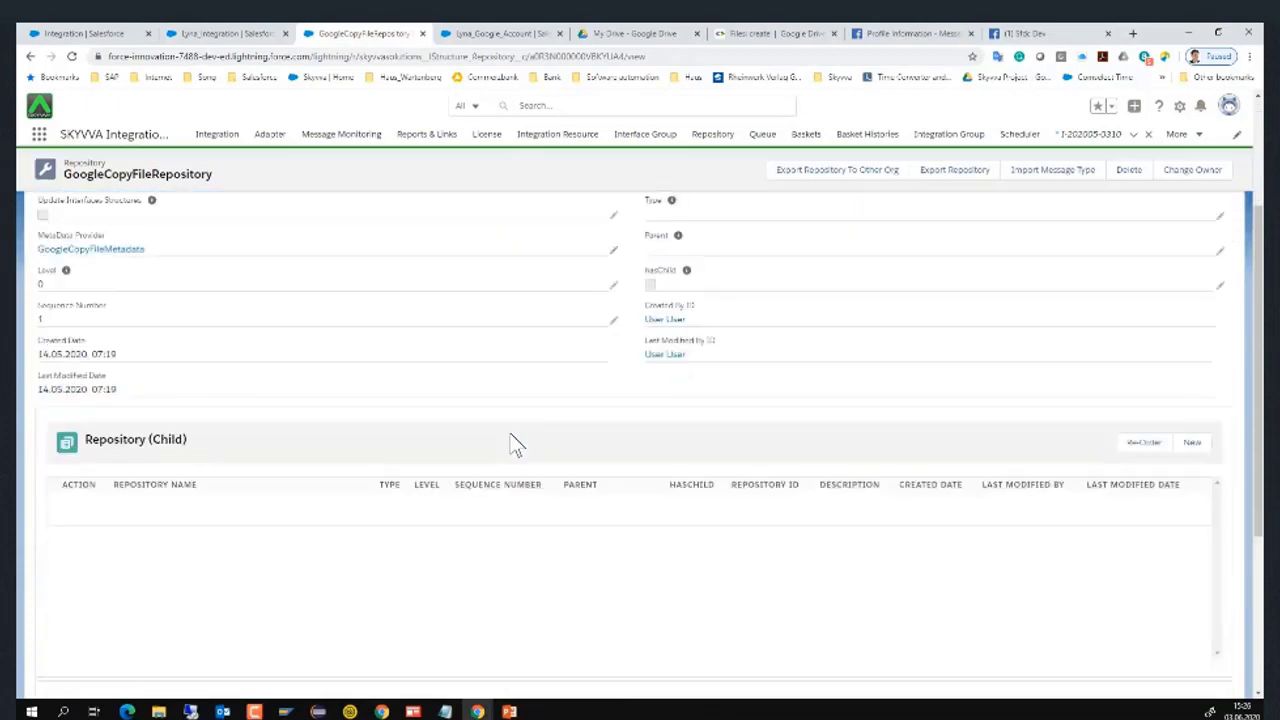
pyautogui.scroll(-3, 512, 443)
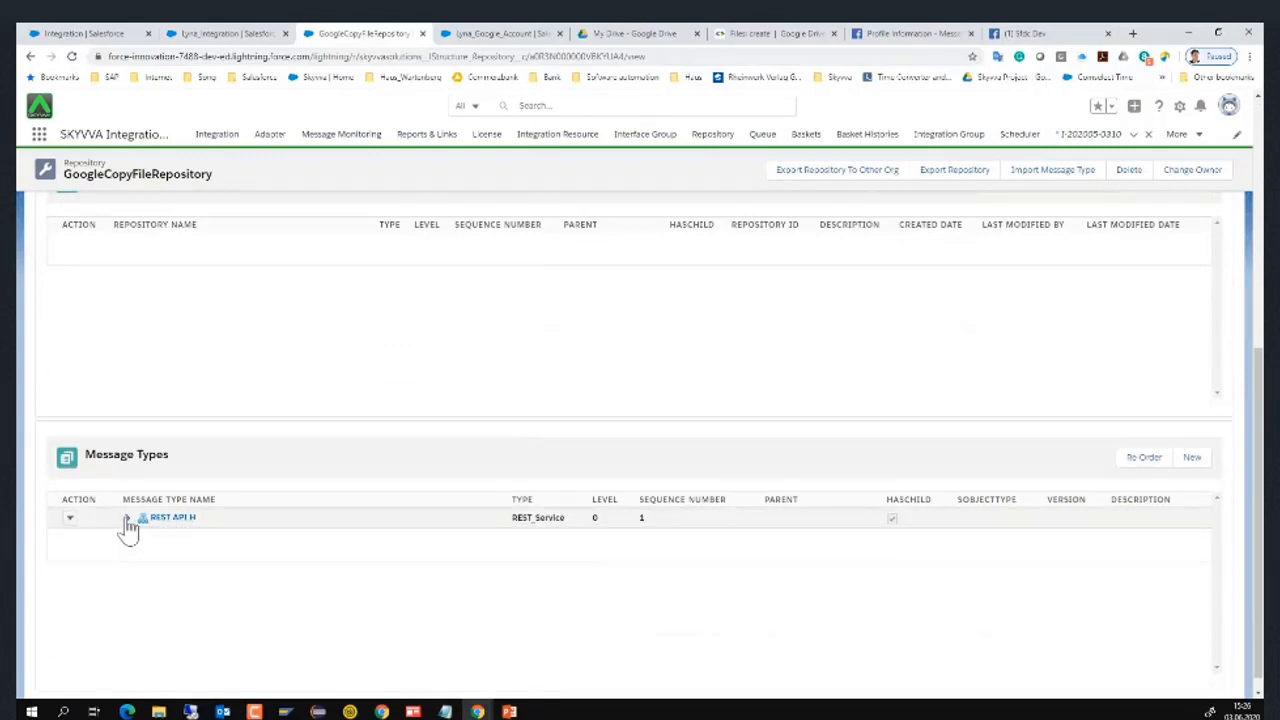
pyautogui.click(127, 519)
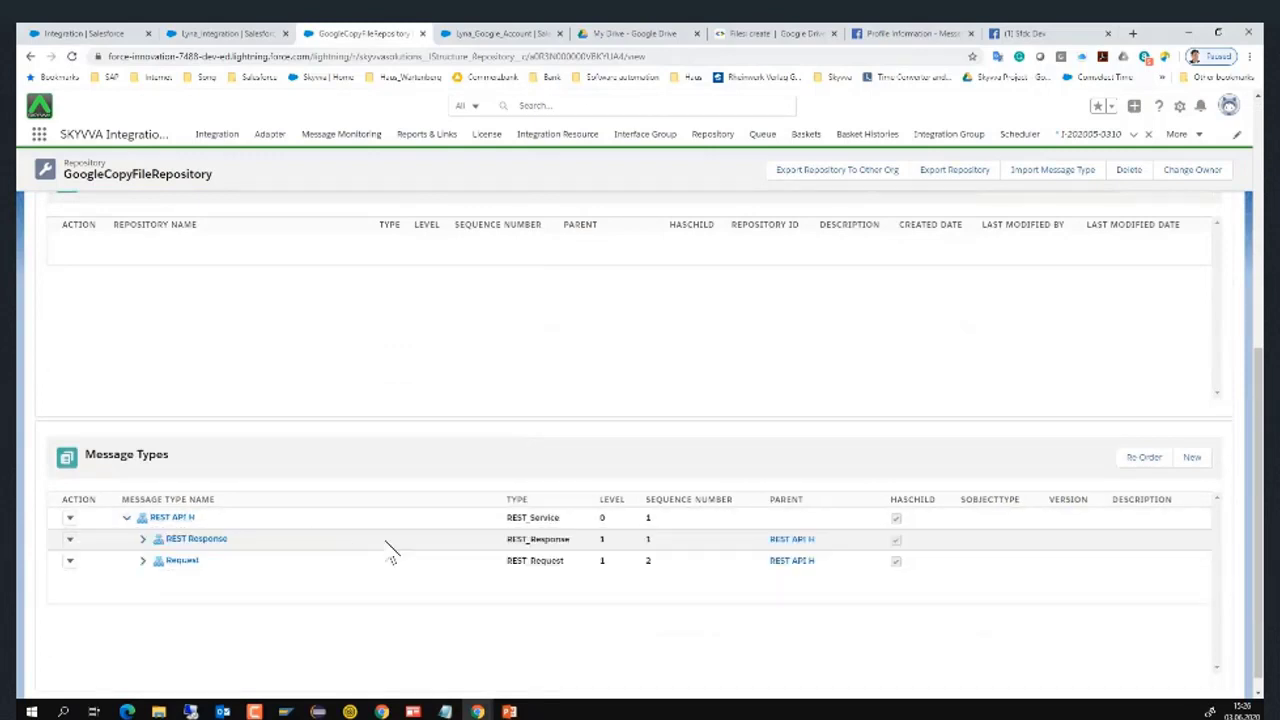
pyautogui.click(142, 561)
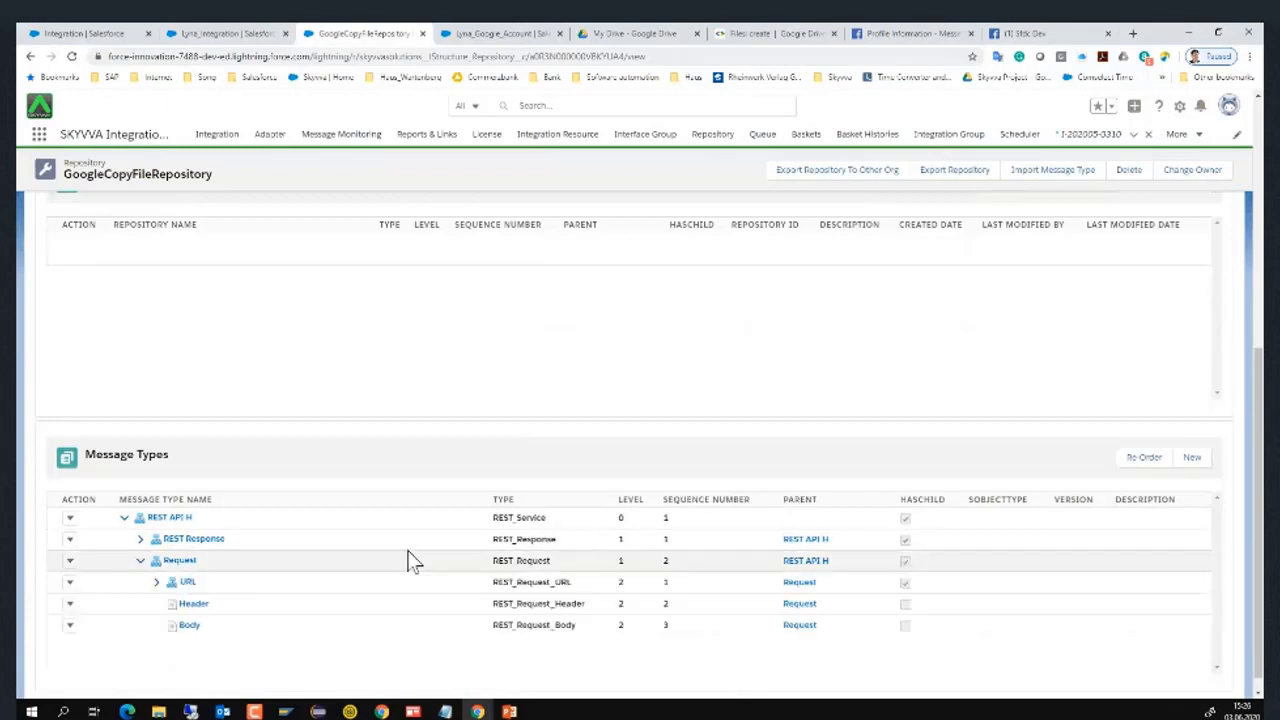
pyautogui.scroll(-1, 408, 562)
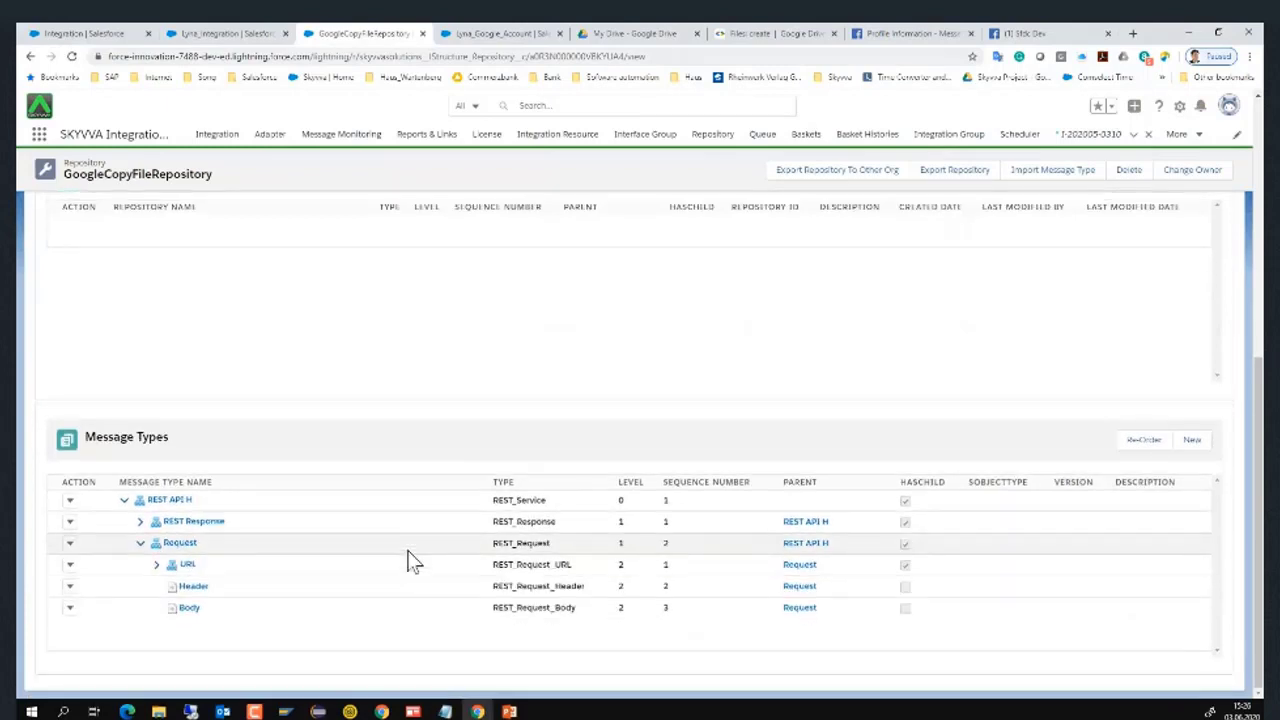
pyautogui.click(190, 608)
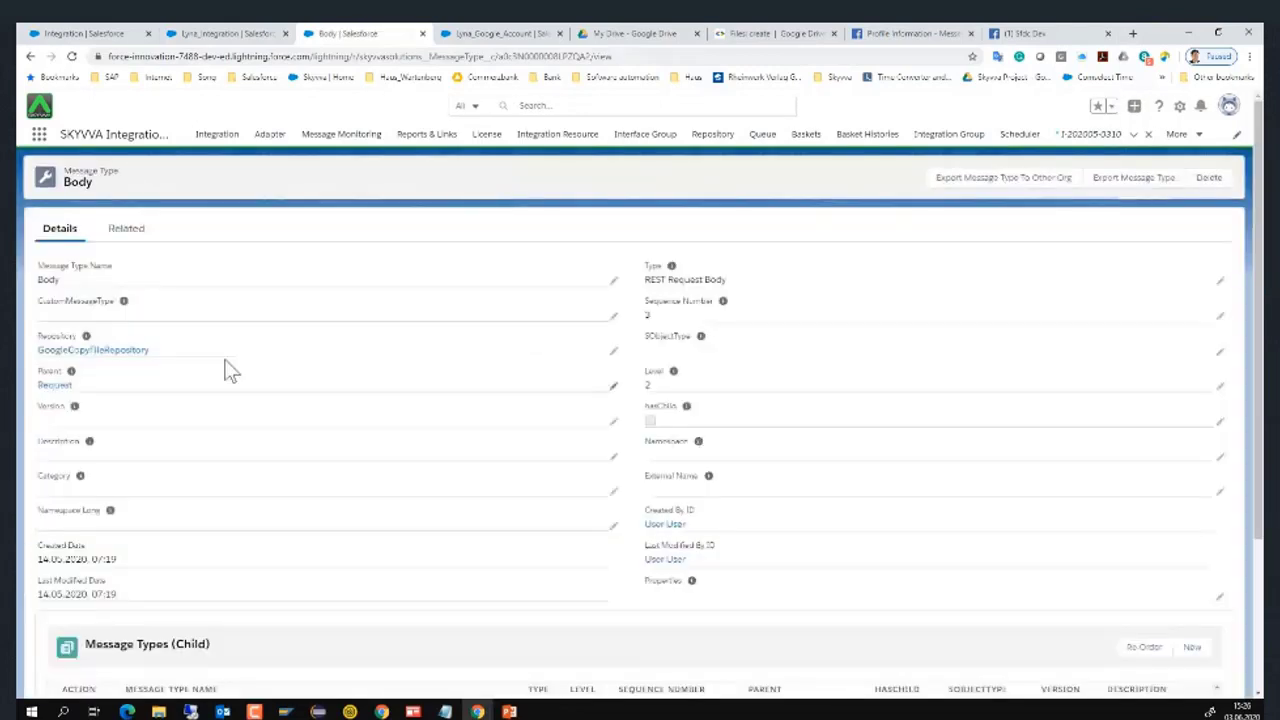
pyautogui.click(127, 229)
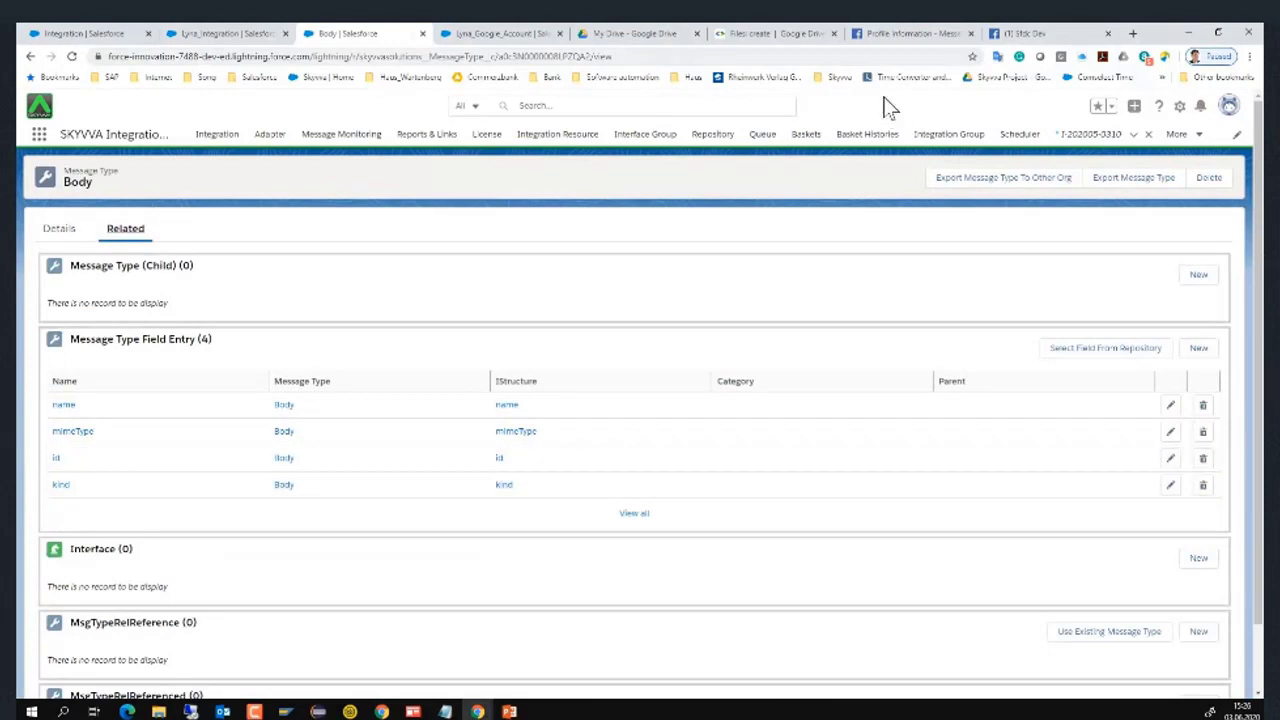
# Compare the Body fields with the id, mimeType and name properties in the Google Drive Files: create reference
pyautogui.click(775, 33)
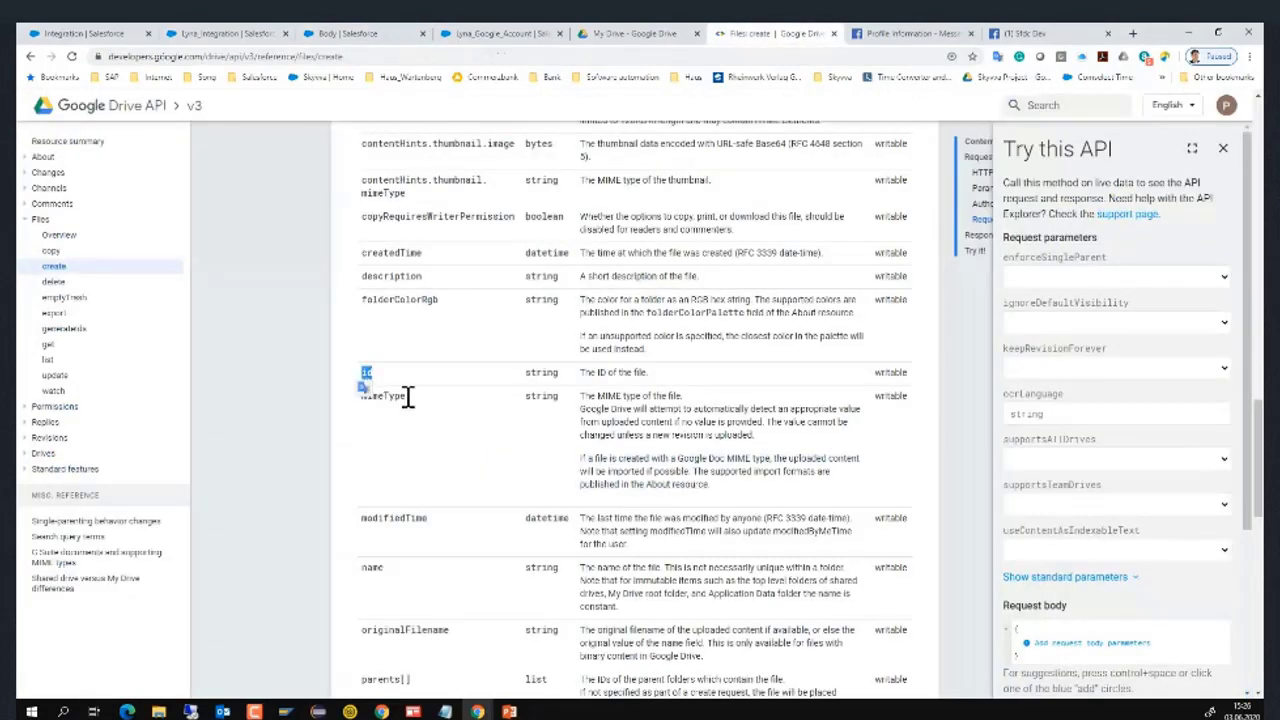
pyautogui.moveTo(406, 397); pyautogui.dragTo(367, 397)
pyautogui.moveTo(384, 568); pyautogui.dragTo(362, 568)
pyautogui.scroll(-3, 491, 446)
pyautogui.scroll(-5, 491, 446)
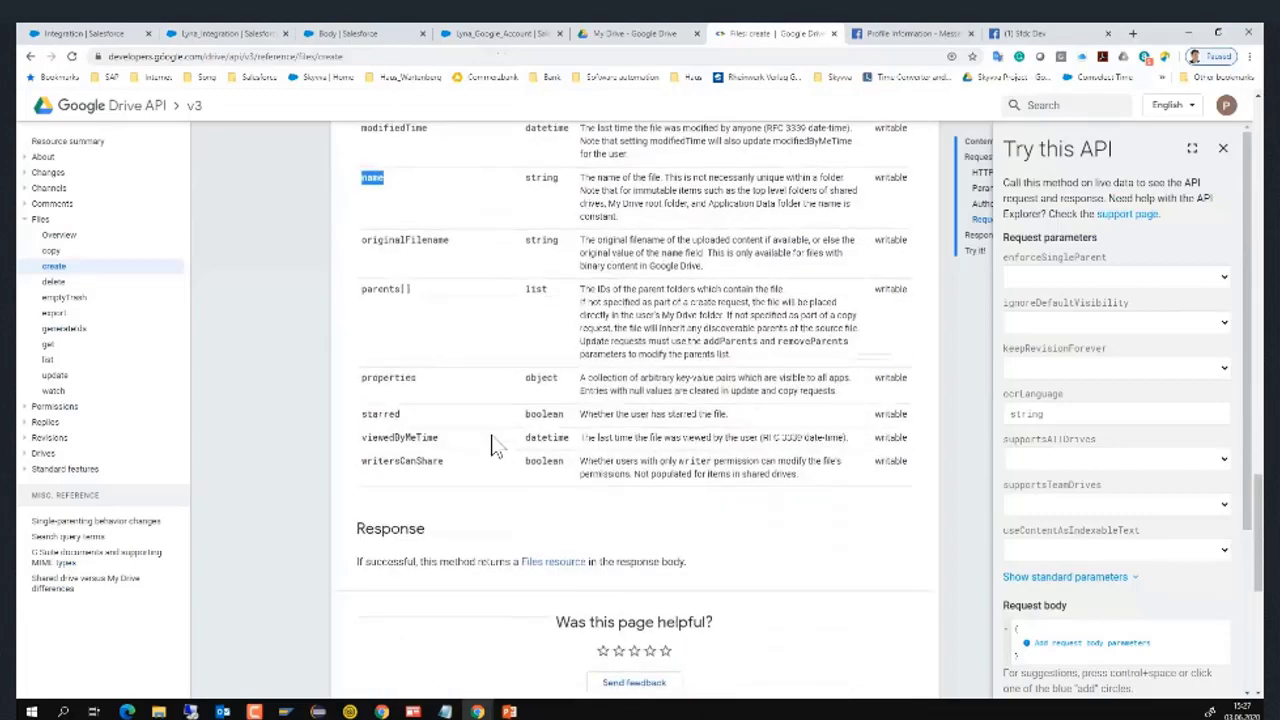
pyautogui.scroll(6, 491, 446)
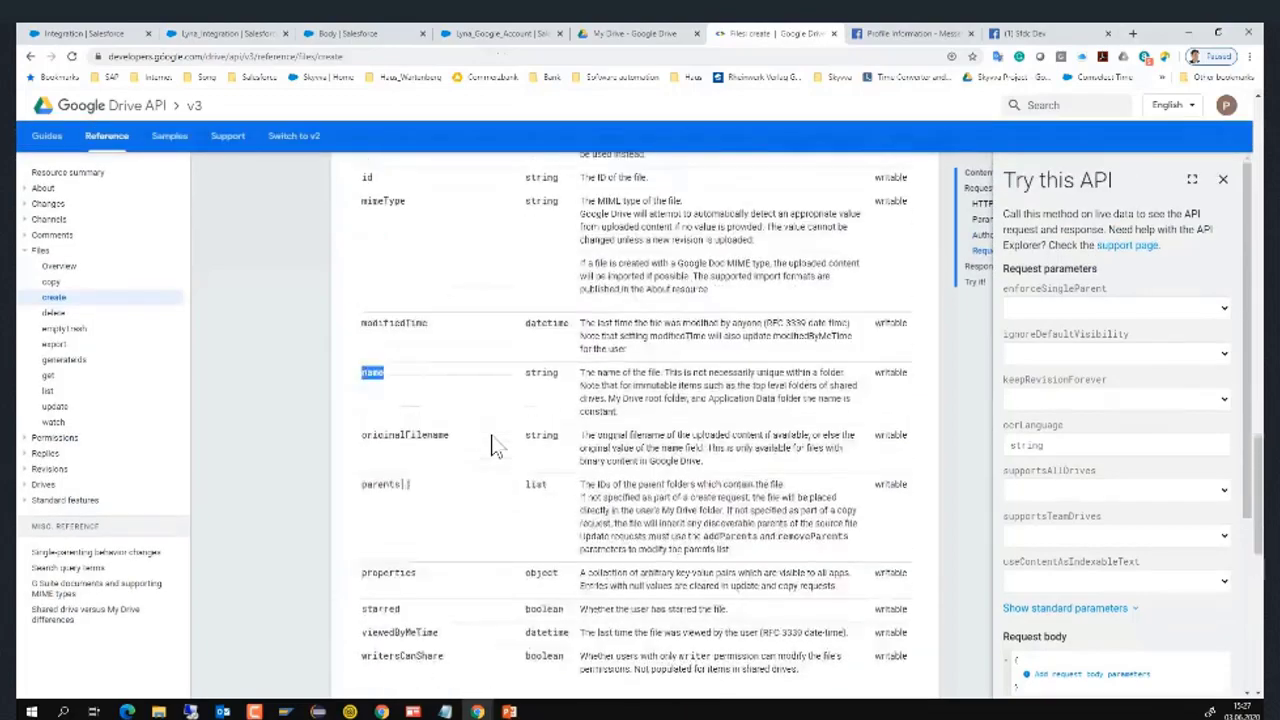
pyautogui.scroll(3, 491, 446)
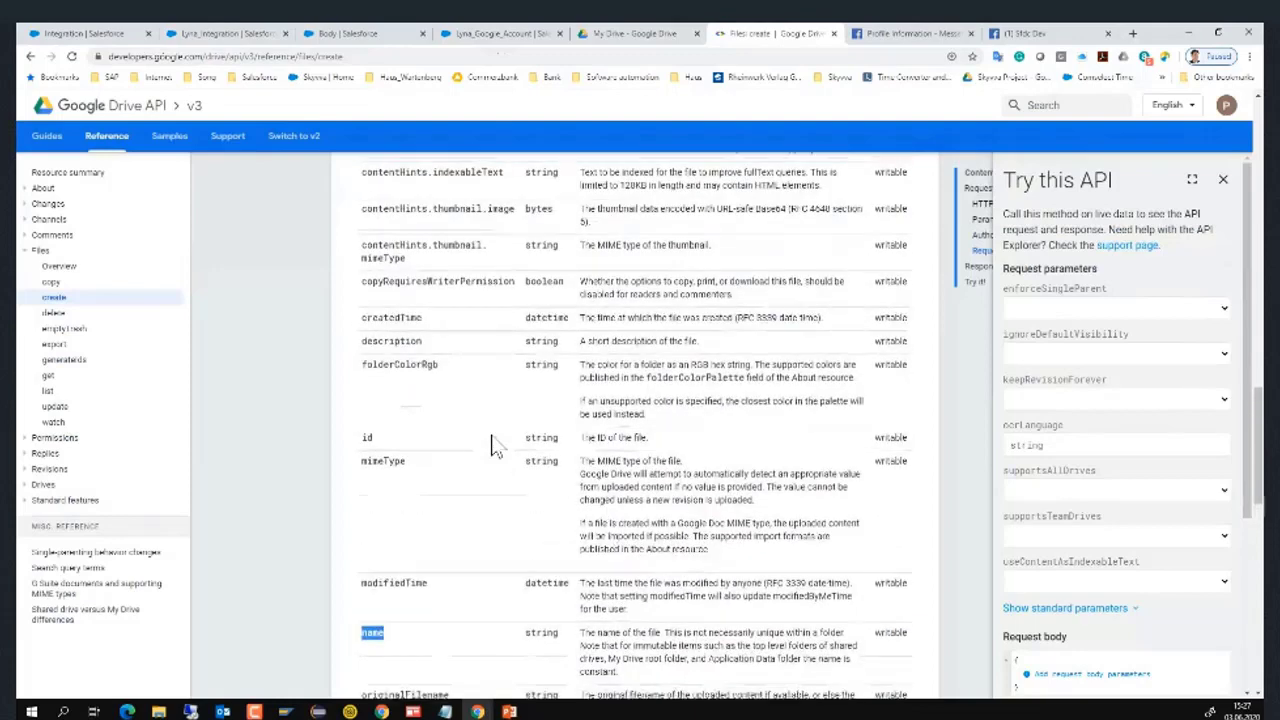
# Go back to GoogleCopyFileRepository in Salesforce, review the file types offered for upload, and cancel the upload
pyautogui.click(333, 31)
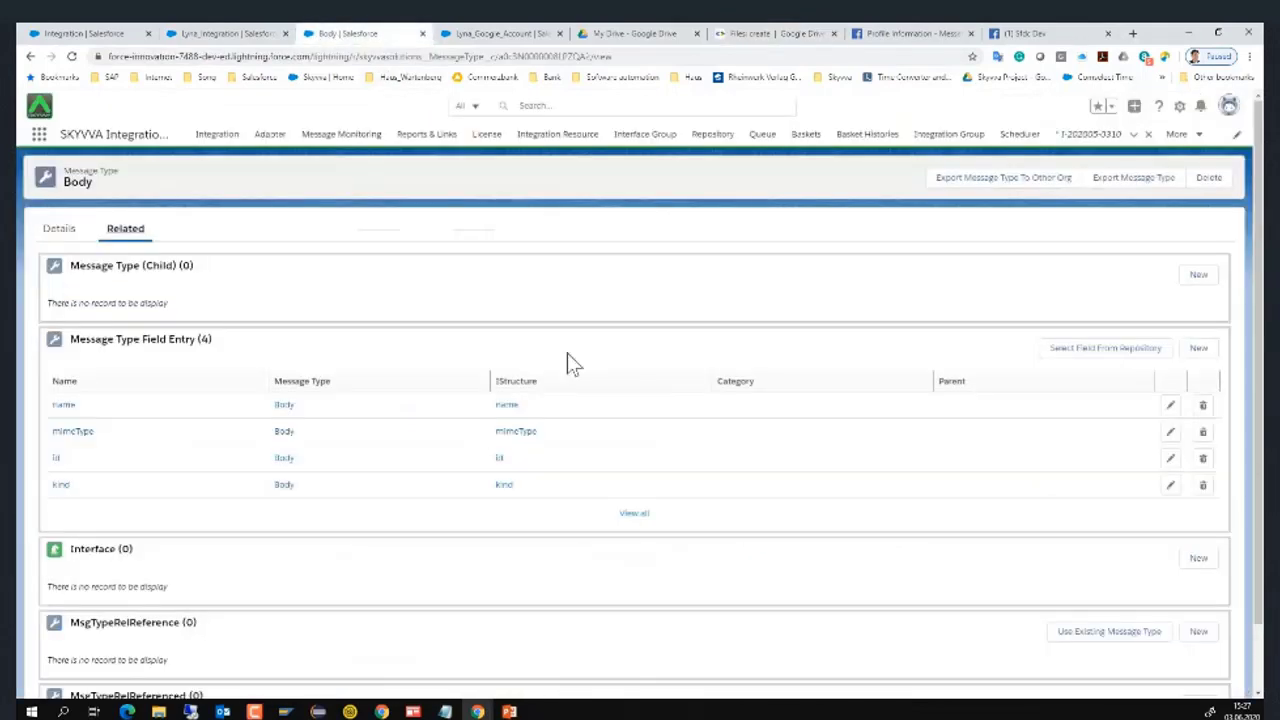
pyautogui.click(30, 56)
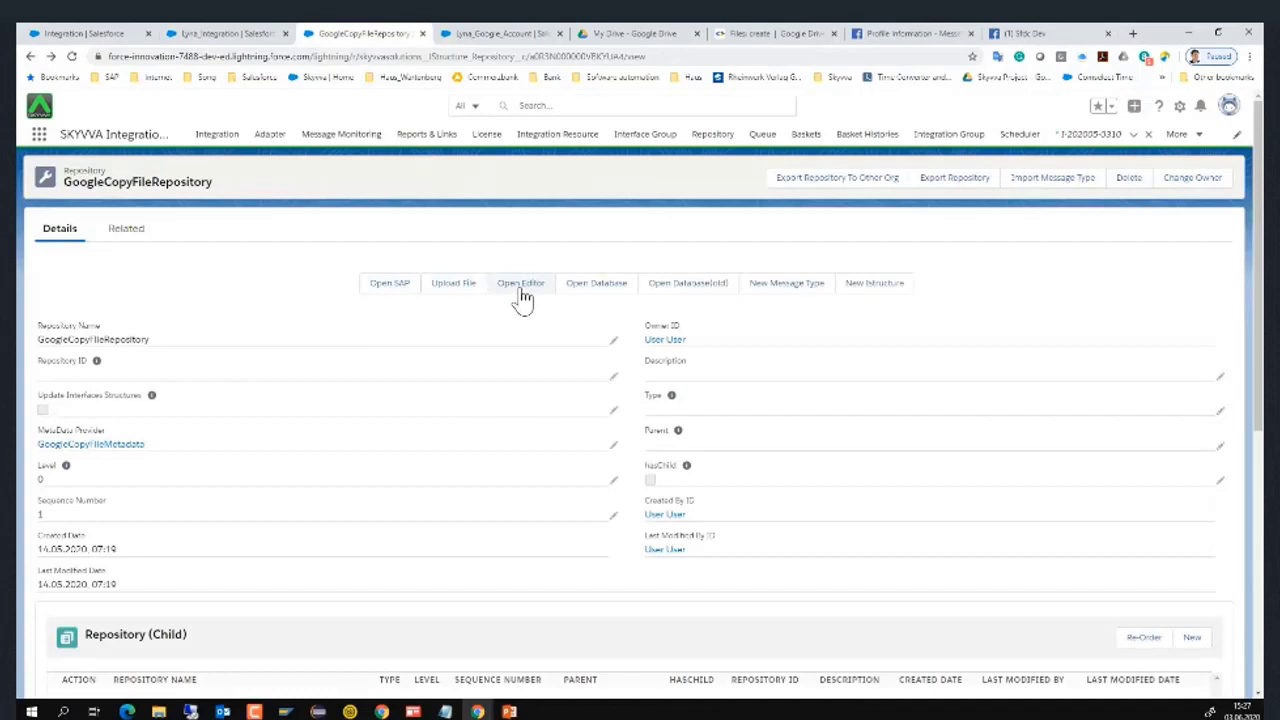
pyautogui.click(454, 288)
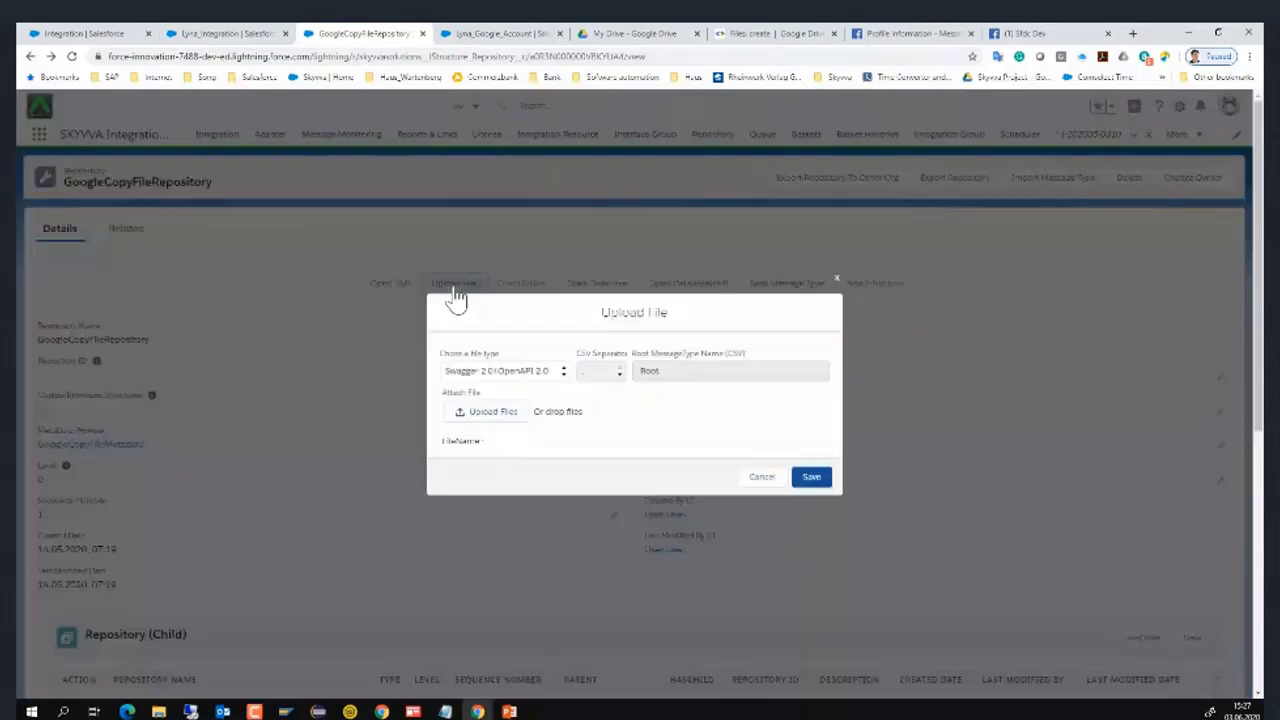
pyautogui.click(553, 380)
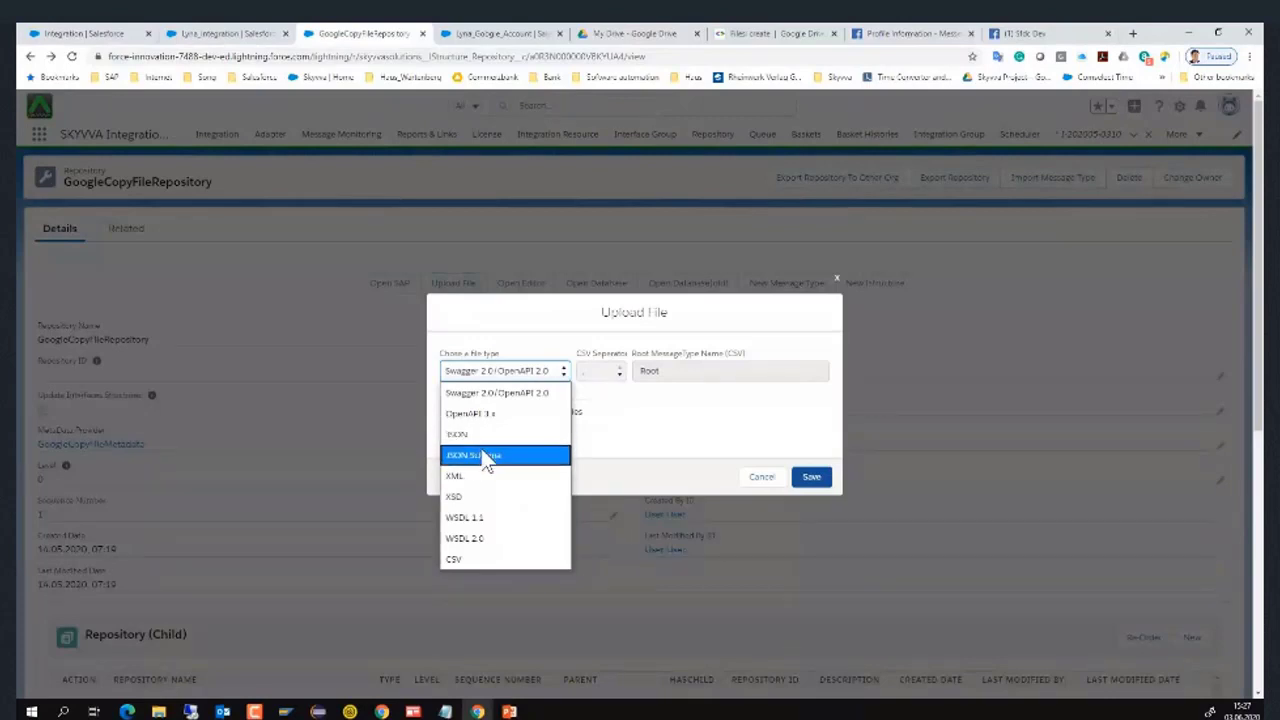
pyautogui.click(663, 428)
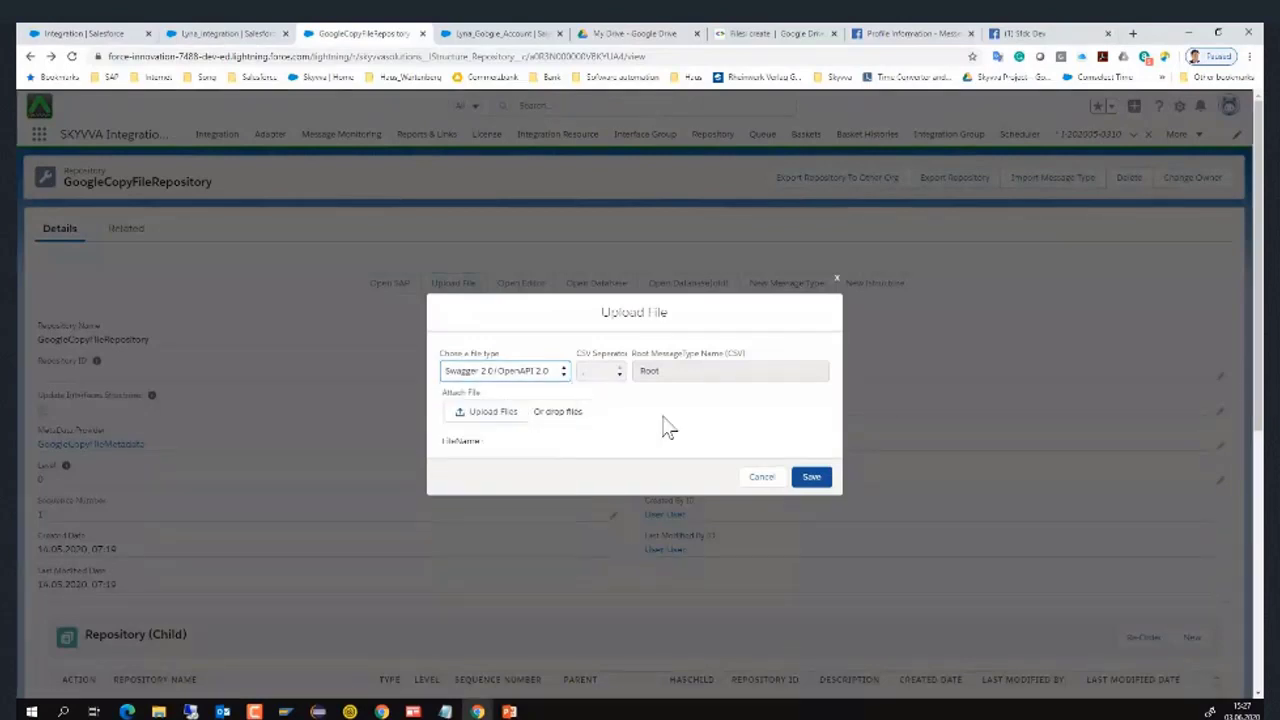
pyautogui.click(762, 477)
# Go back to the Google File POST Dynamic Path OB interface and open its data mapping
pyautogui.scroll(-5, 391, 416)
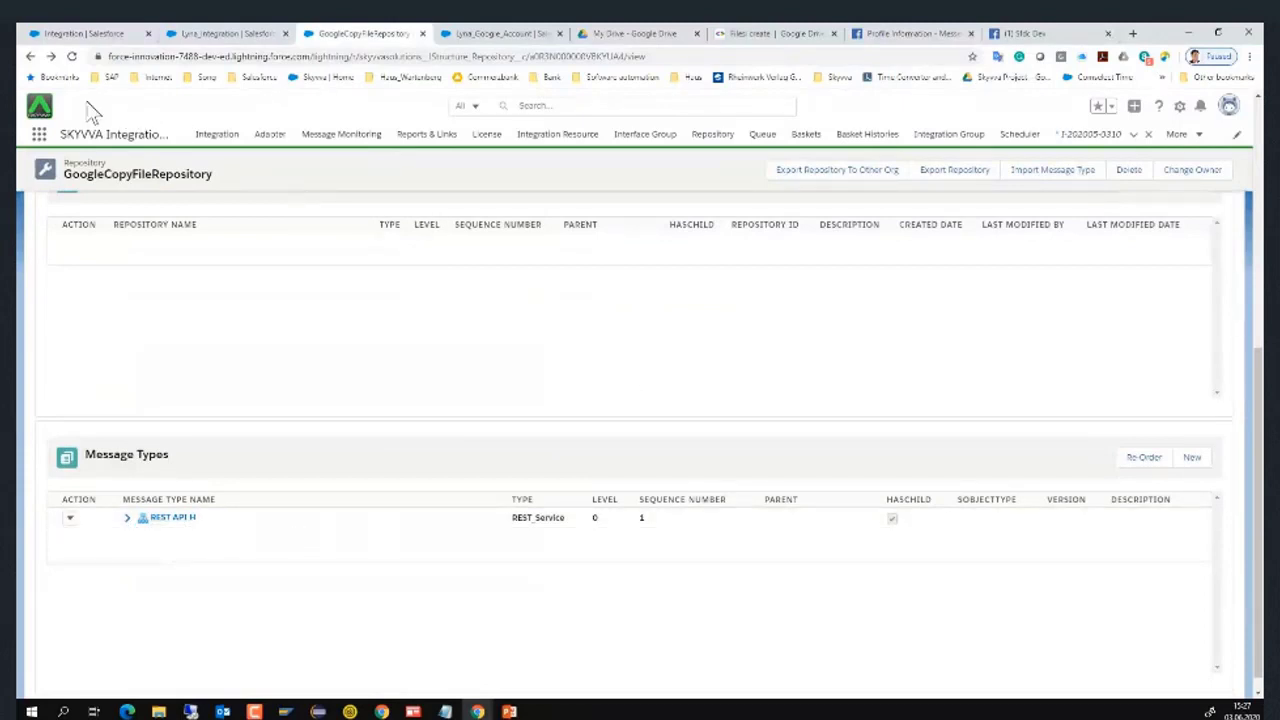
pyautogui.click(30, 56)
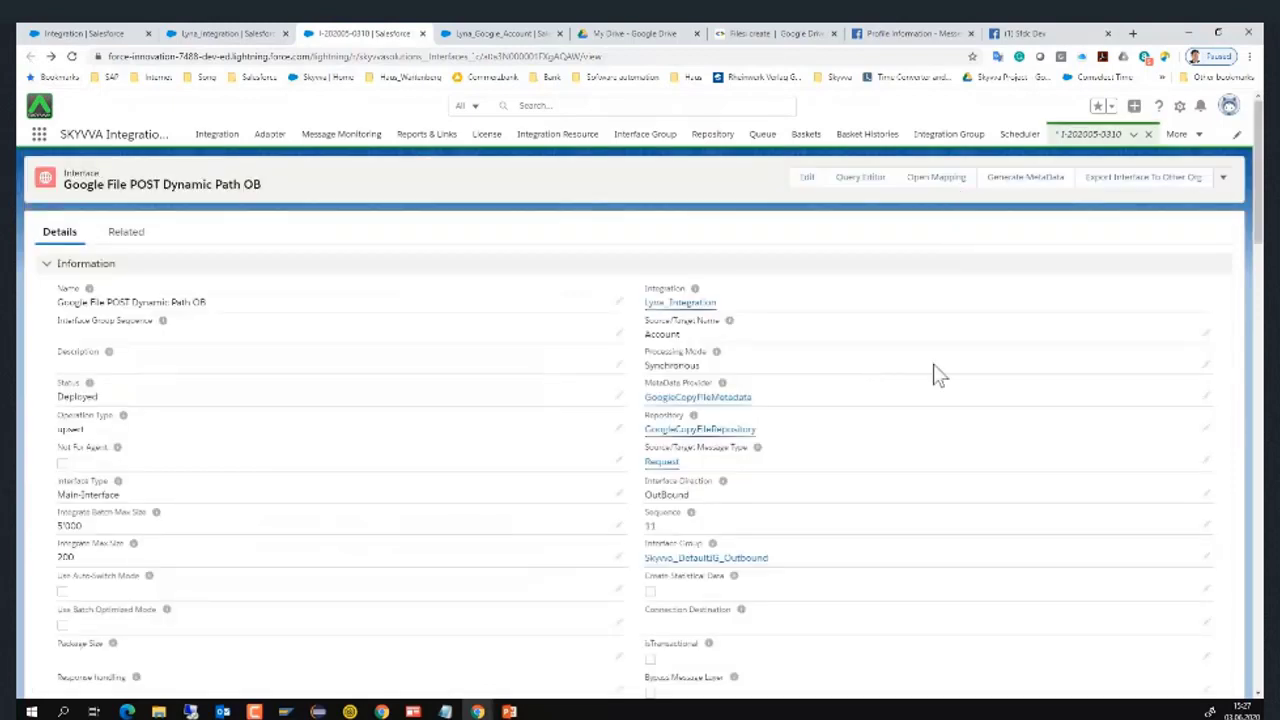
pyautogui.scroll(-2, 938, 375)
pyautogui.scroll(2, 935, 422)
pyautogui.click(940, 180)
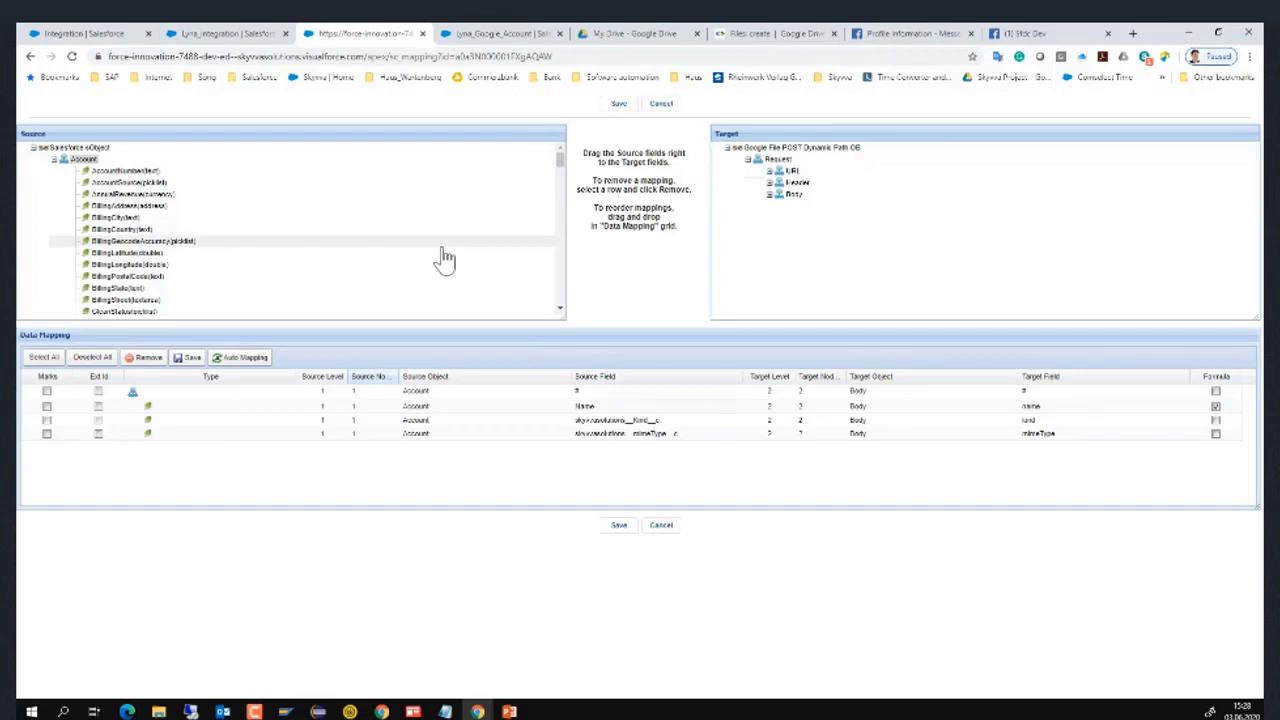
# Review the Account source fields and expand the URL node under Request in the mapping target
pyautogui.scroll(-5, 445, 258)
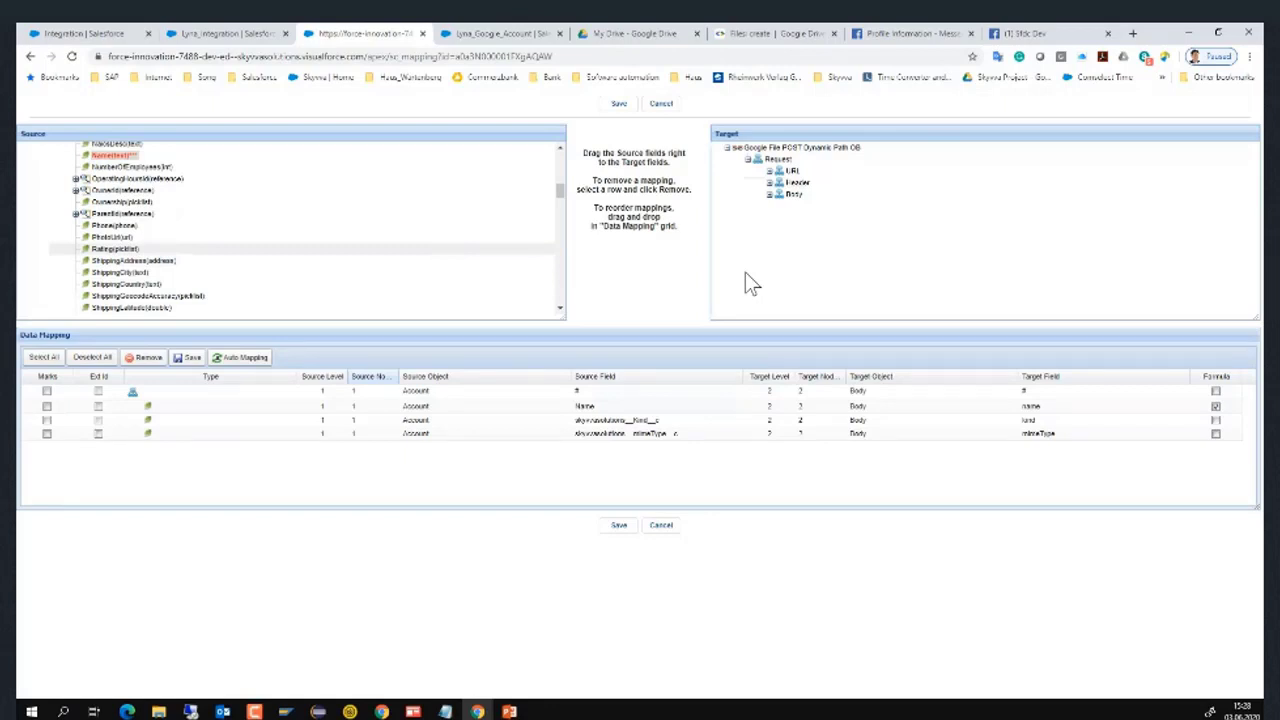
pyautogui.click(790, 194)
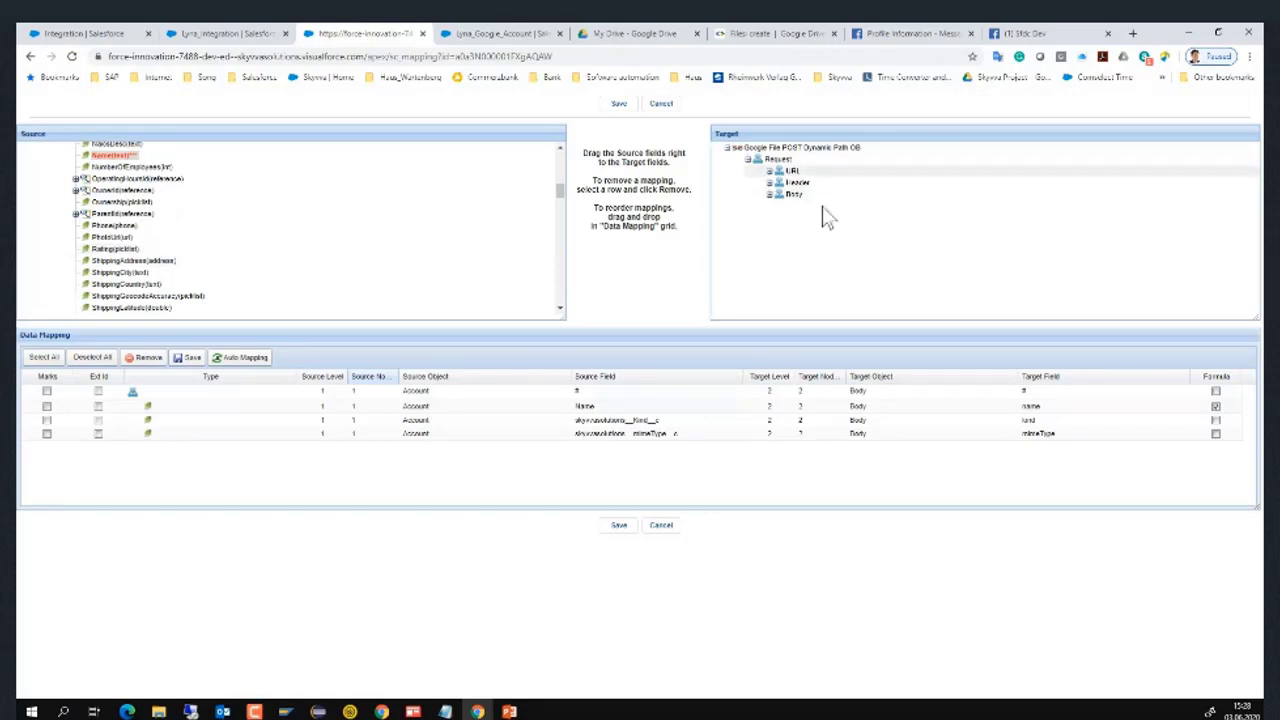
pyautogui.click(776, 174)
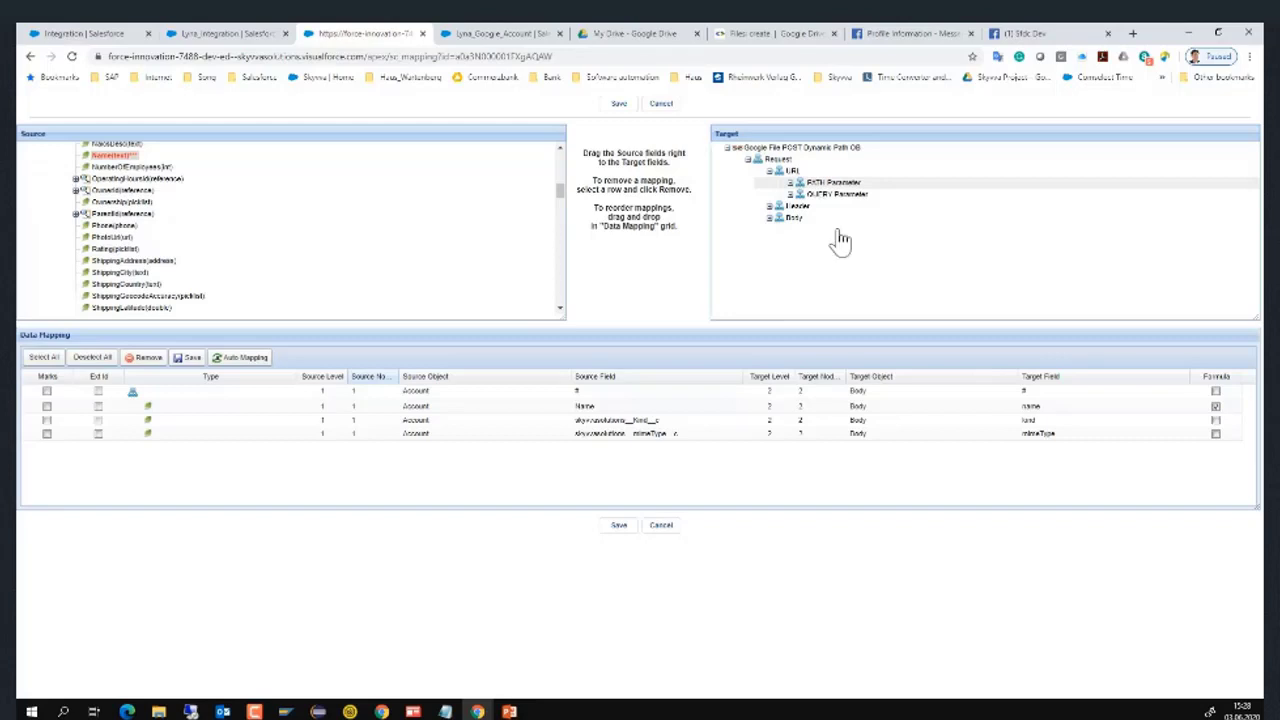
# Expand the PATH Parameter and Body nodes in the mapping target to review their fields
pyautogui.click(790, 184)
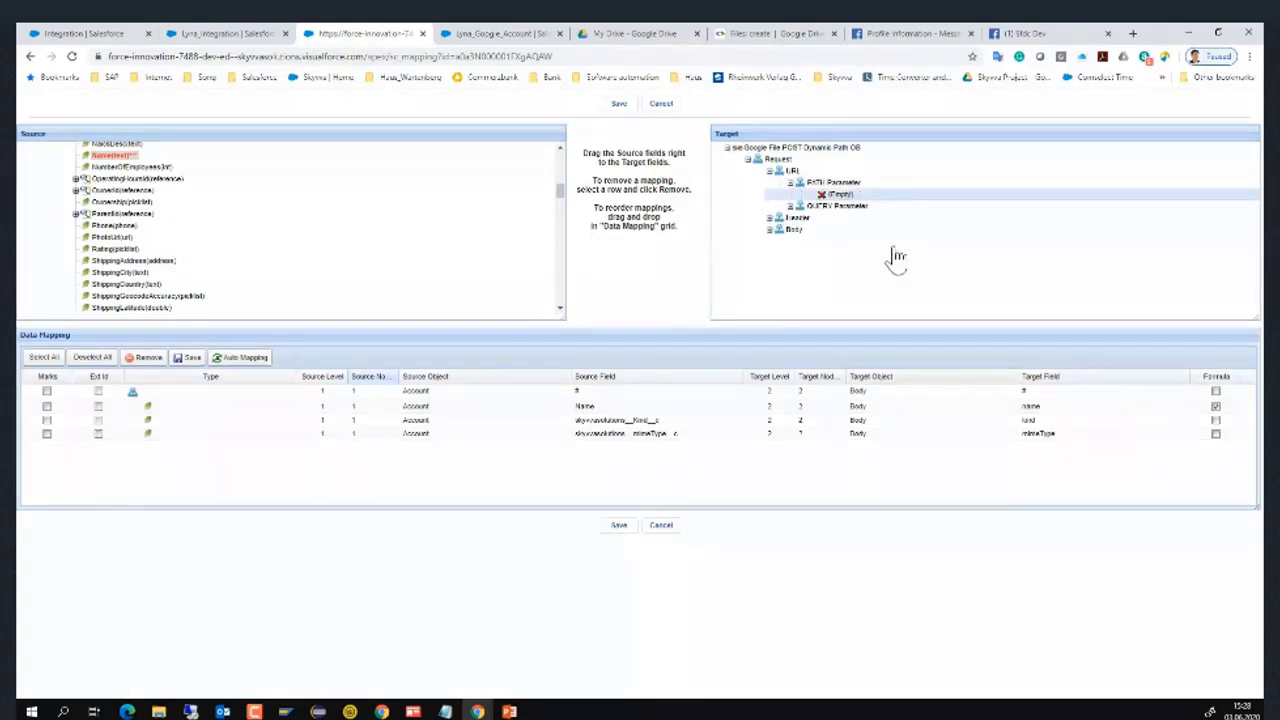
pyautogui.click(769, 231)
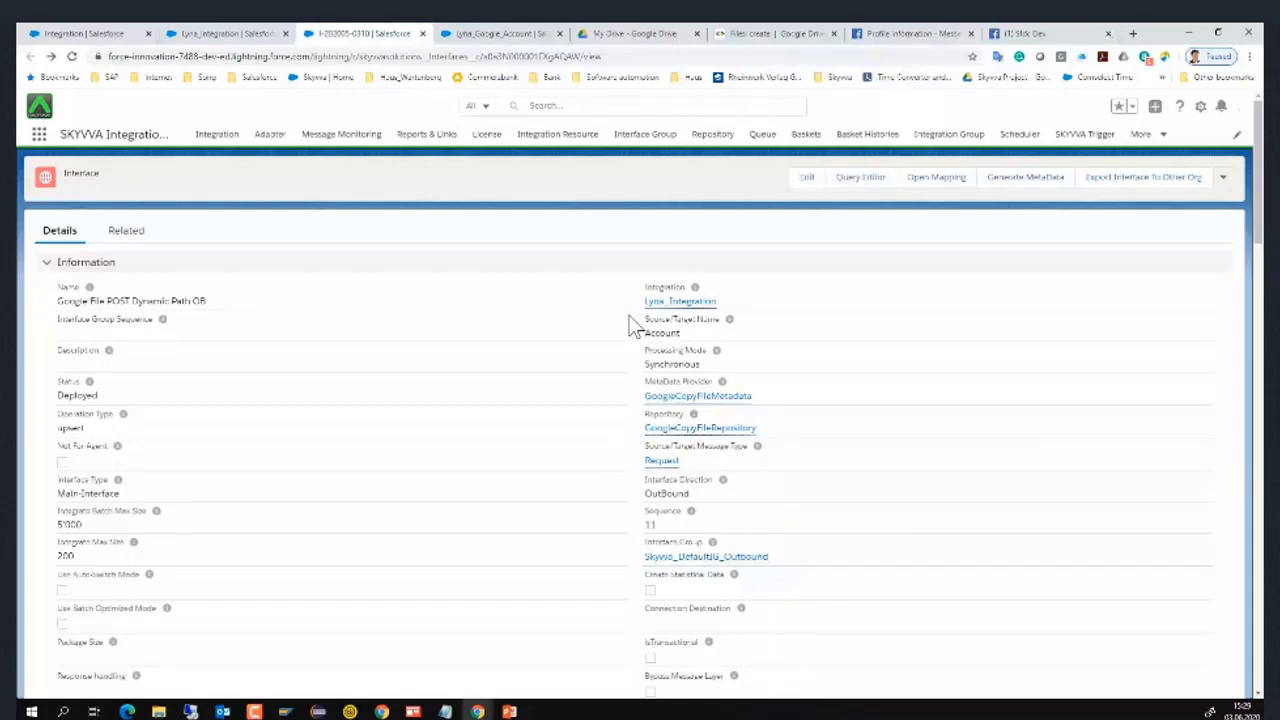
# Open the outbound adapter linked in the Outbound Setup section of the Google File POST Dynamic Path OB interface
pyautogui.scroll(-3, 563, 334)
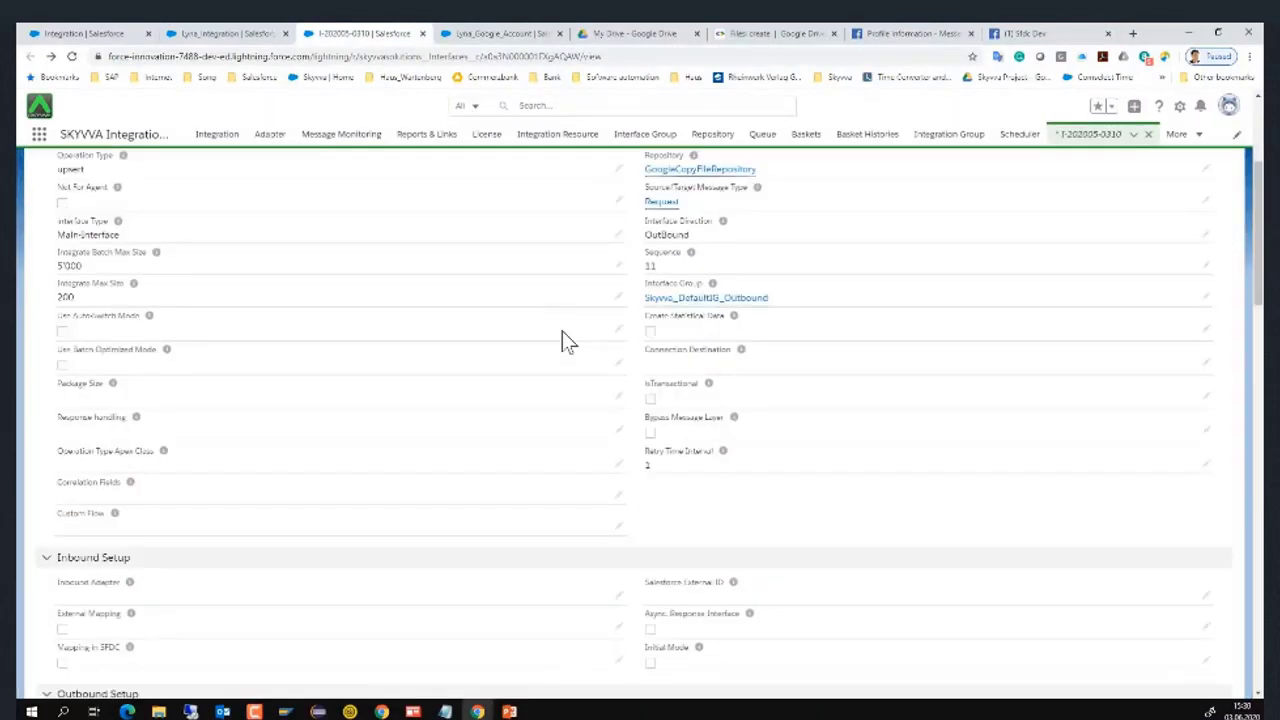
pyautogui.scroll(-3, 562, 333)
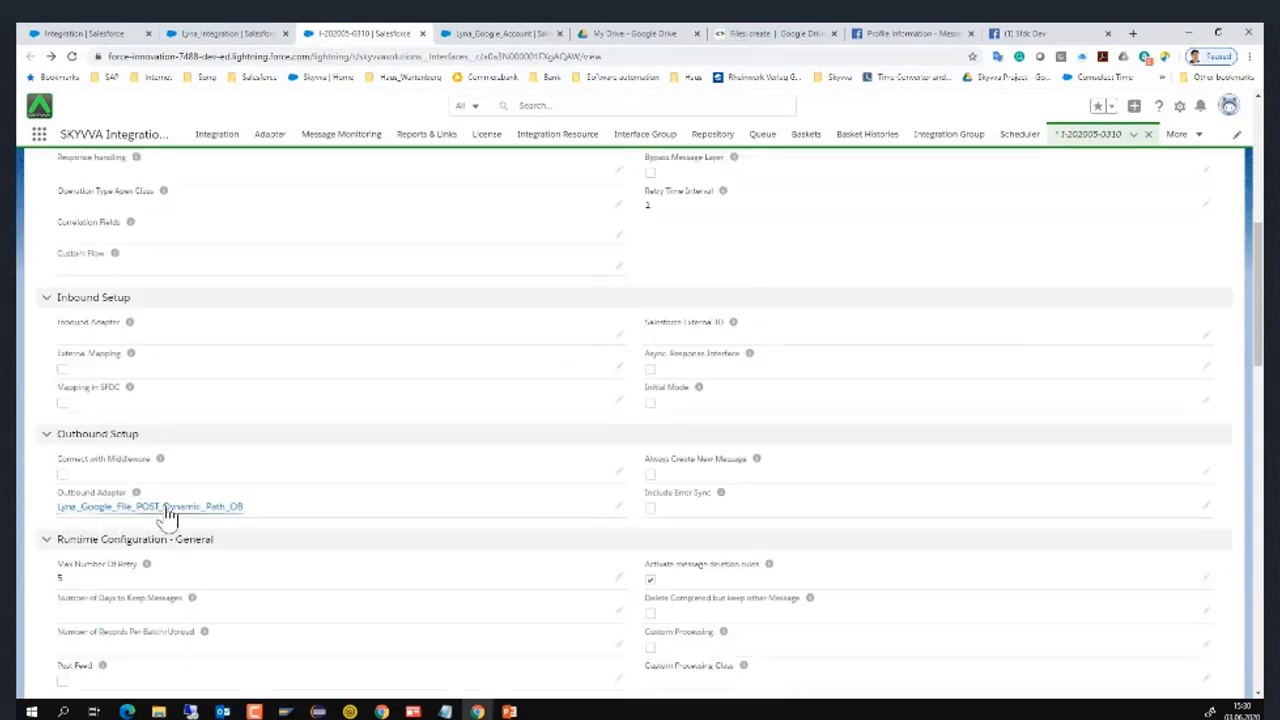
pyautogui.moveTo(210, 515)
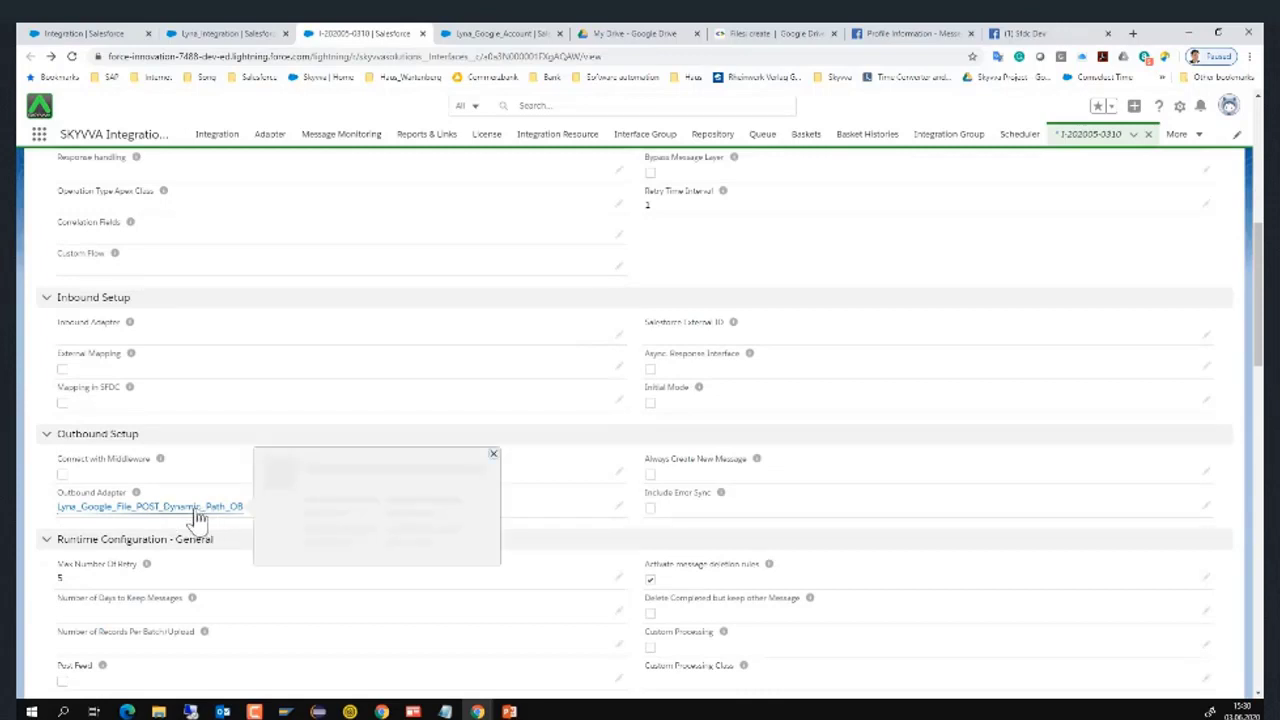
pyautogui.click(197, 508)
pyautogui.scroll(-2, 197, 517)
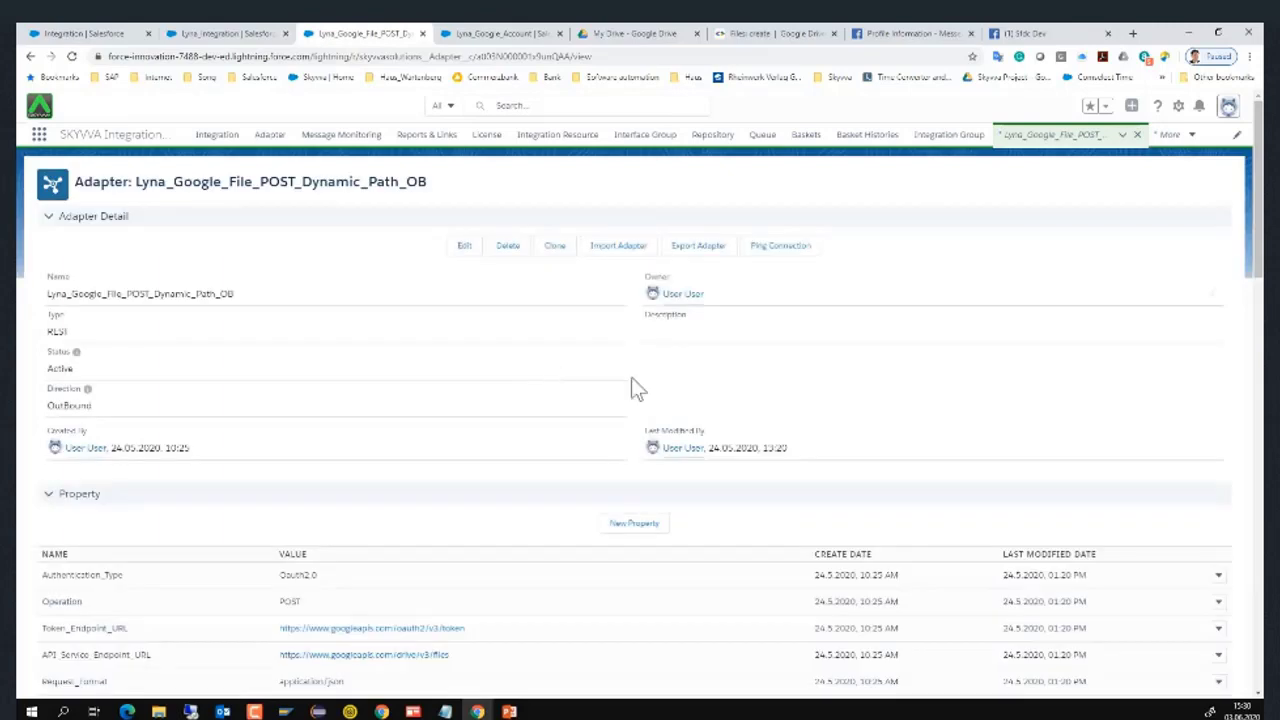
# Open the adapter for editing and review the available adapter types, keeping REST
pyautogui.click(465, 248)
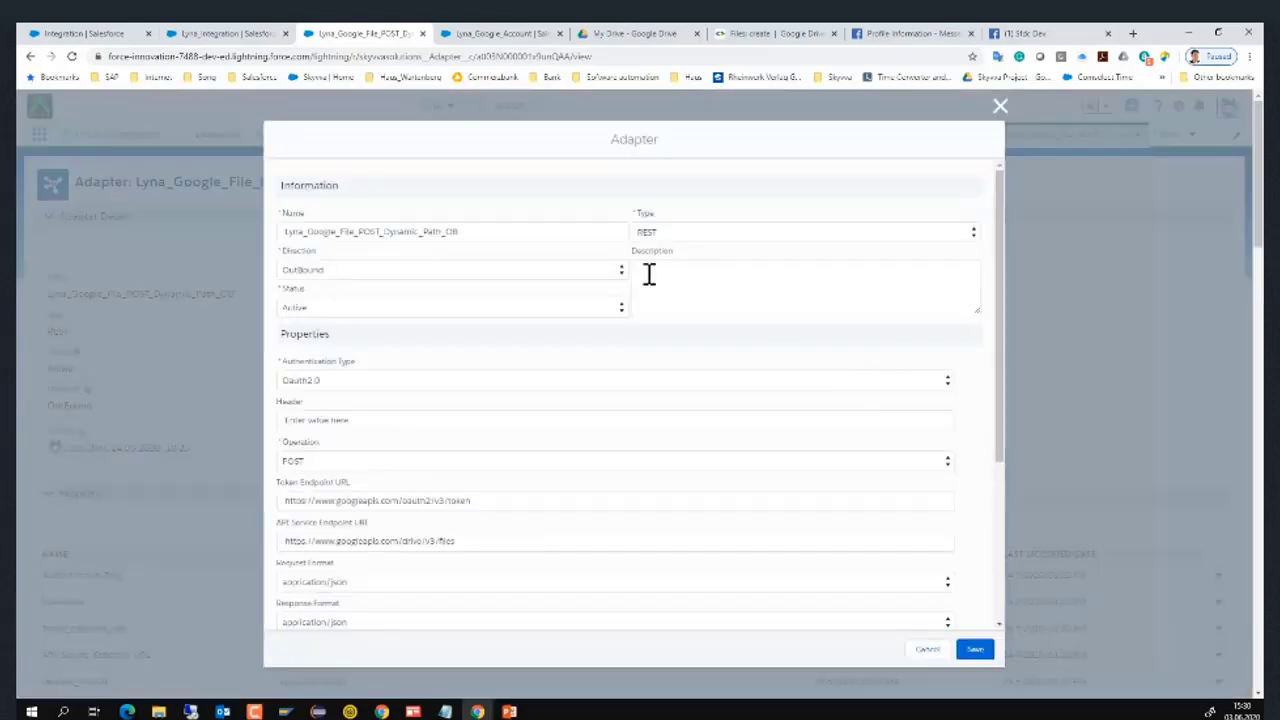
pyautogui.click(715, 233)
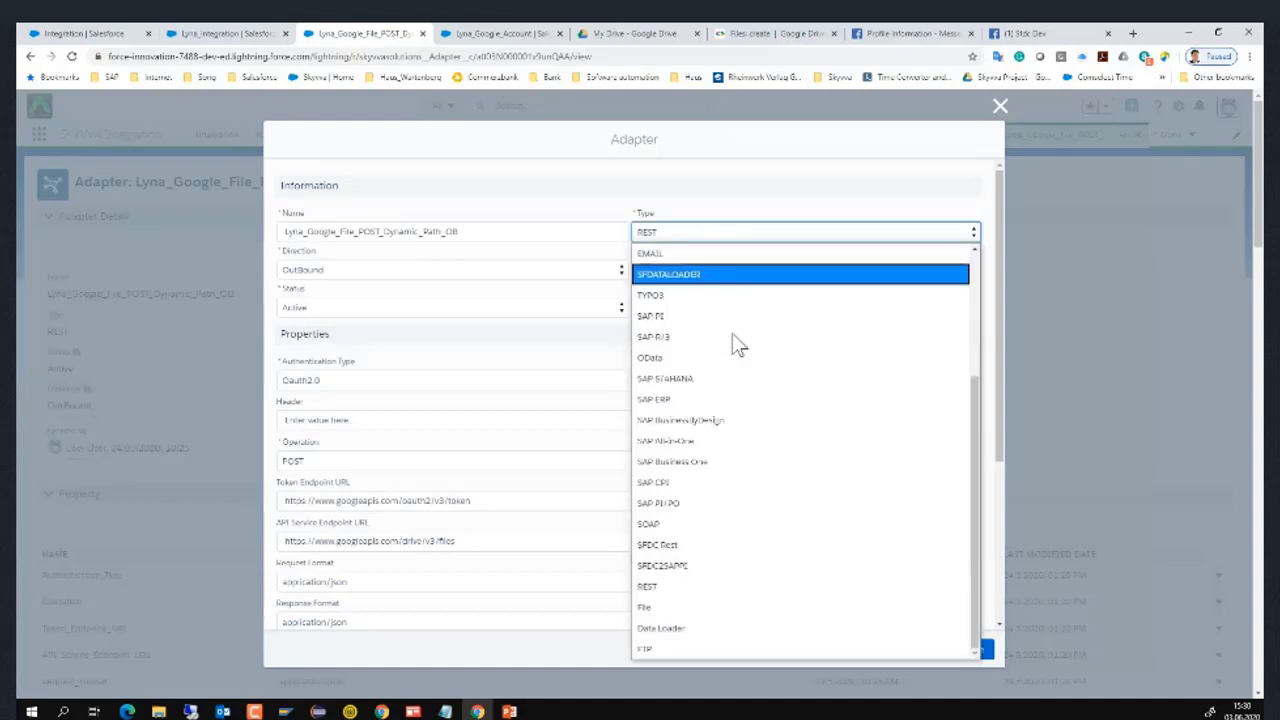
pyautogui.scroll(5, 733, 340)
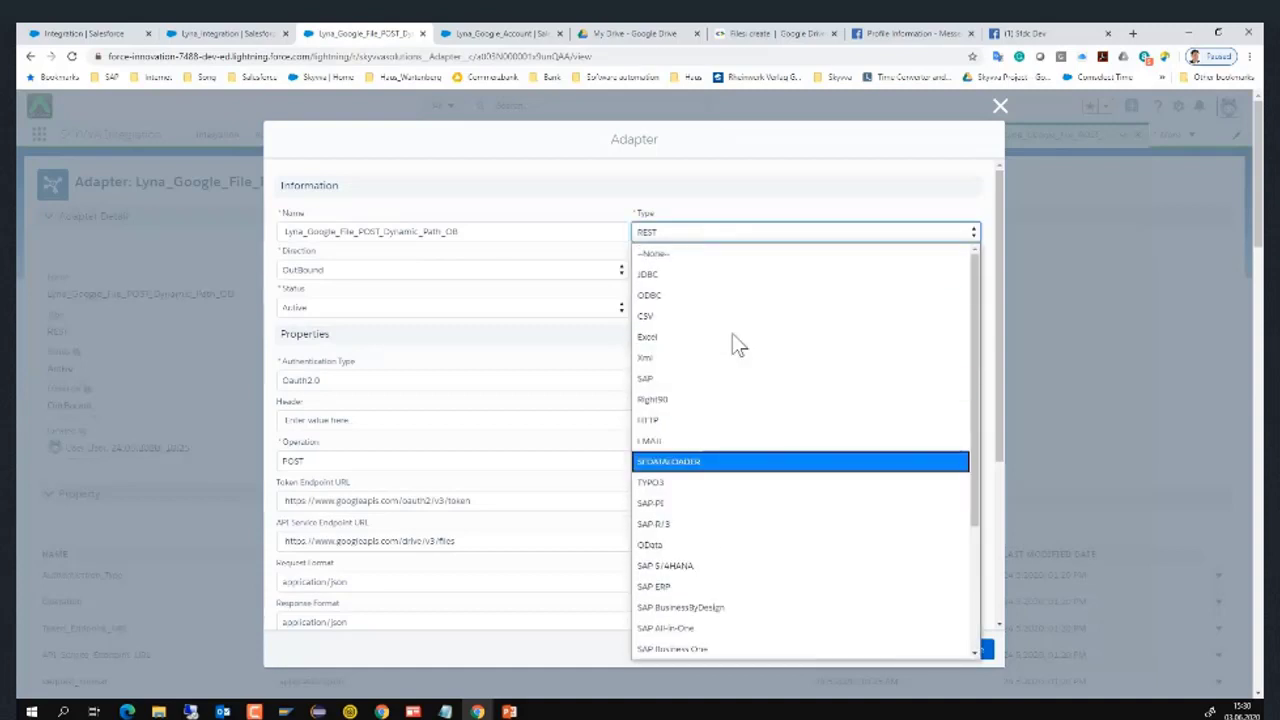
pyautogui.scroll(-3, 733, 340)
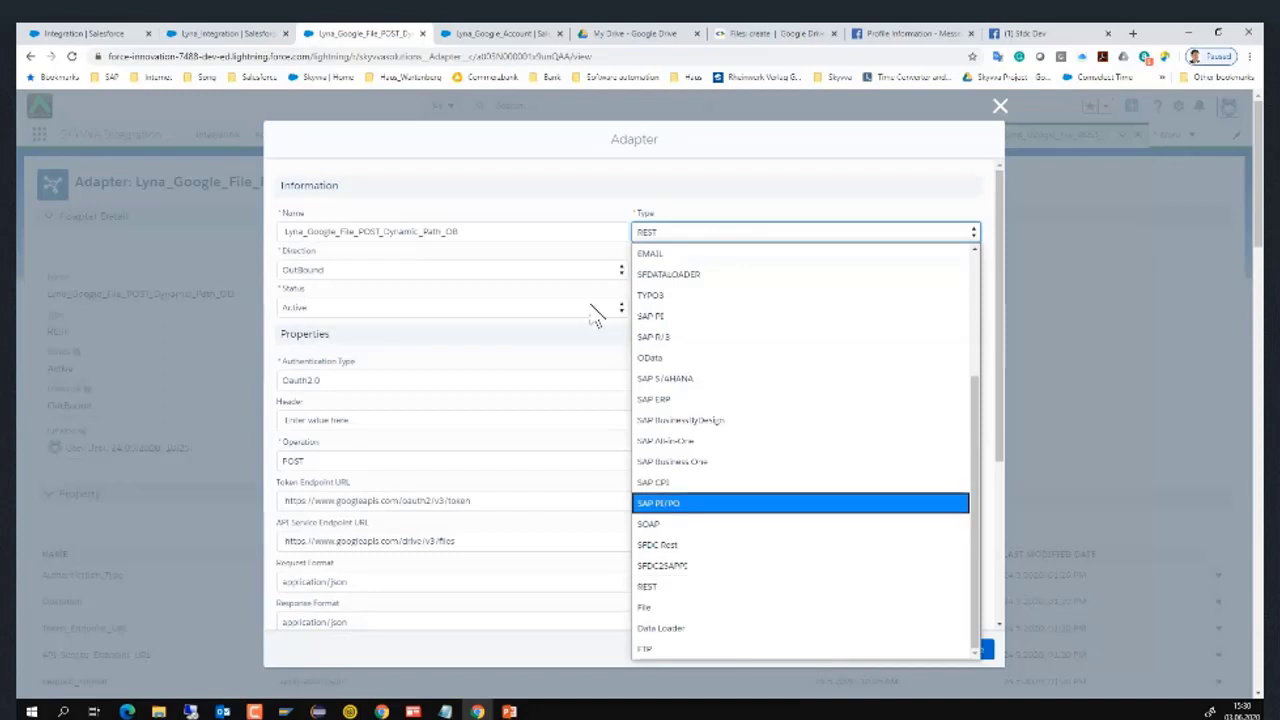
pyautogui.click(614, 214)
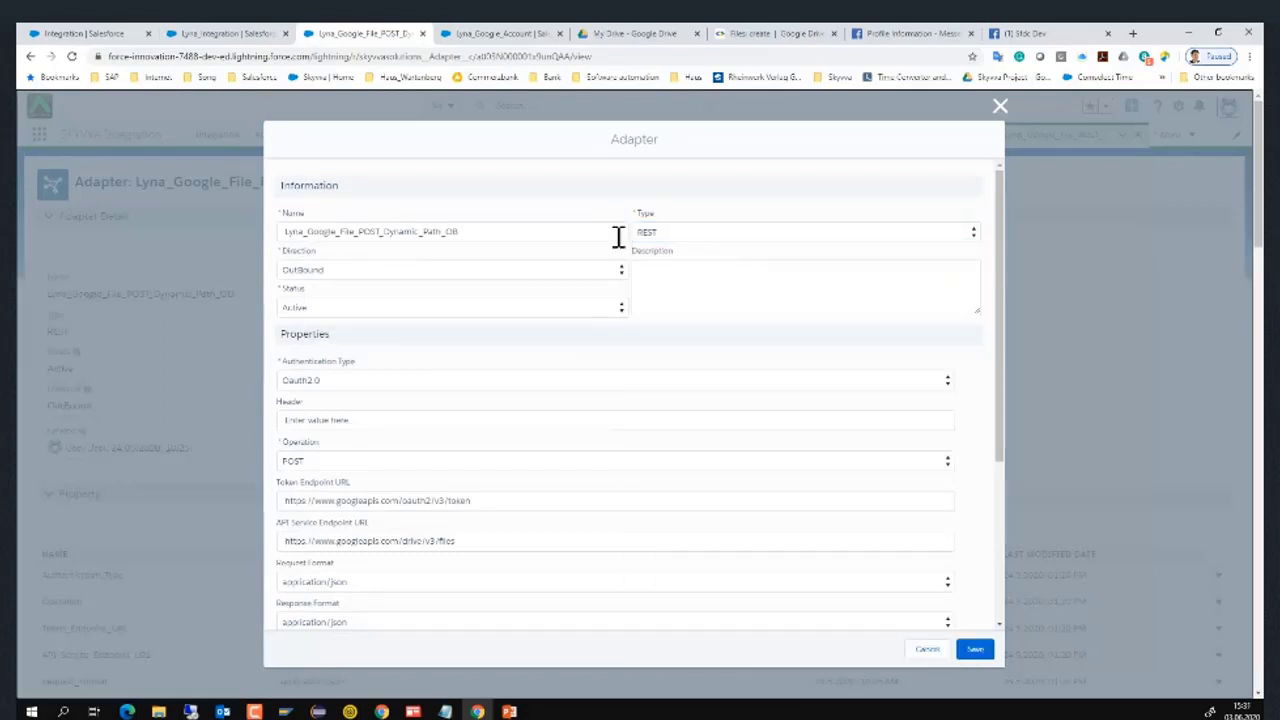
# Review the adapter's Direction and Status options, keeping OutBound and Active
pyautogui.click(467, 270)
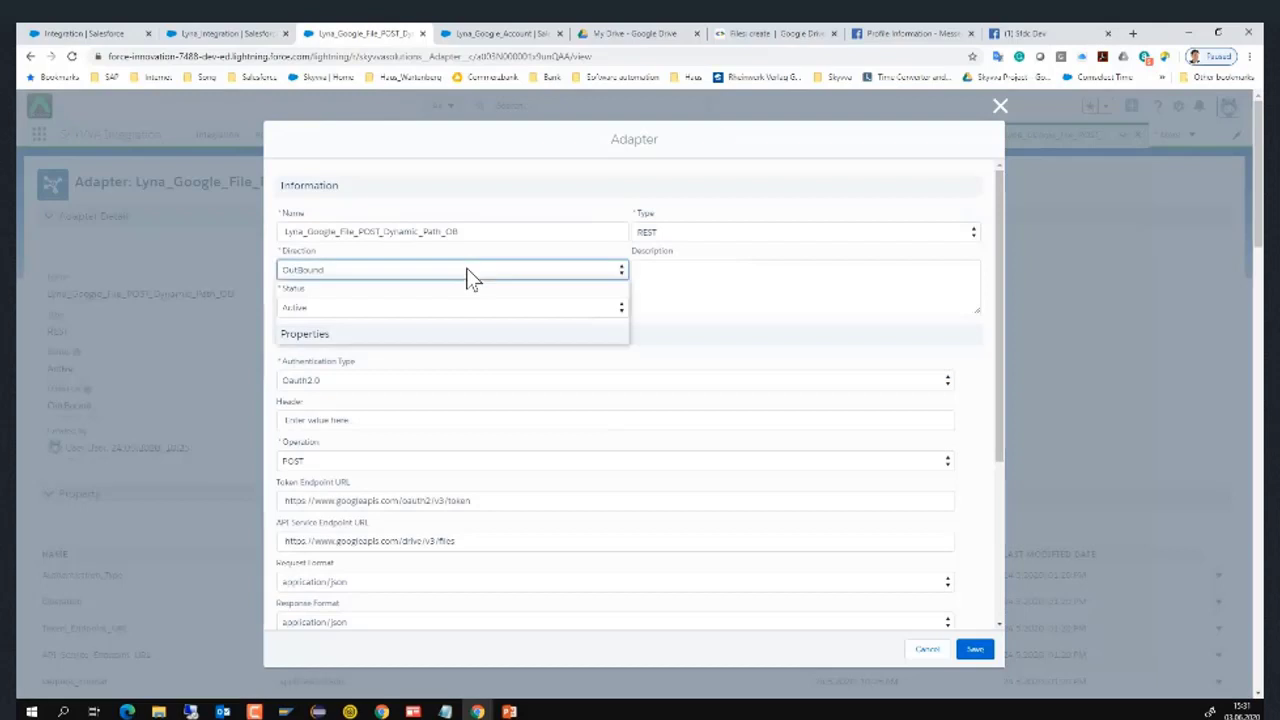
pyautogui.click(687, 357)
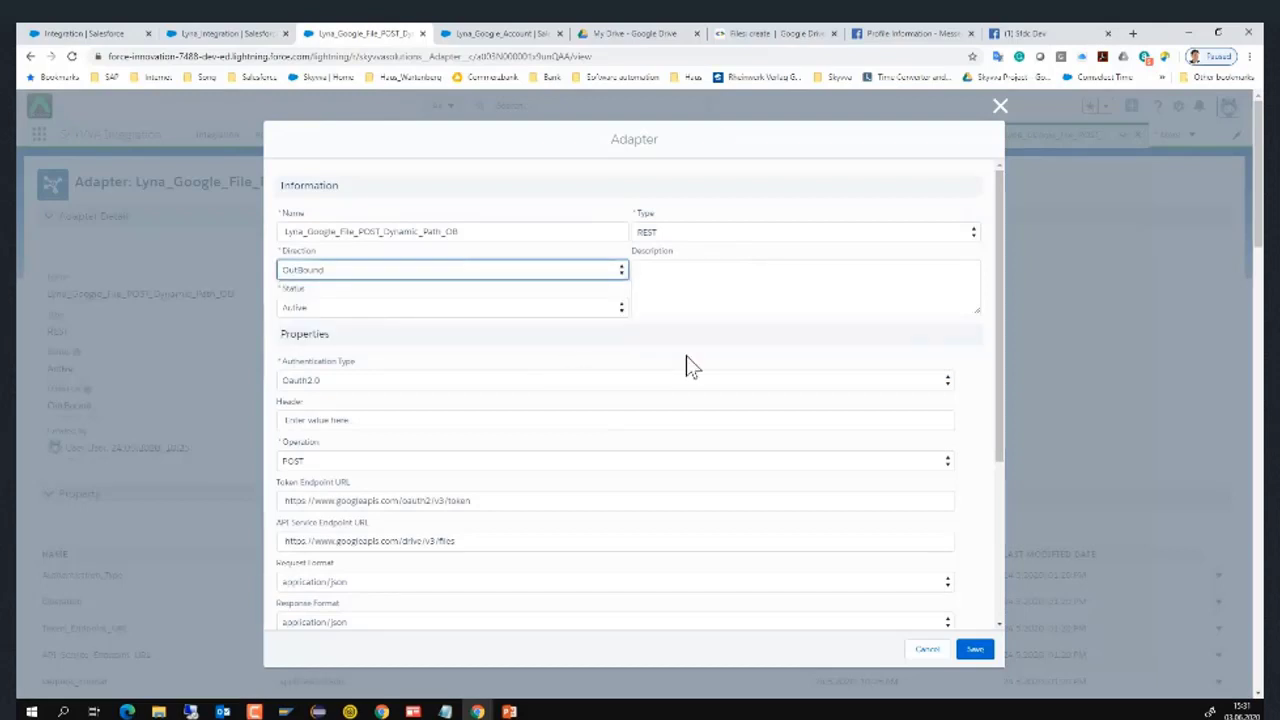
pyautogui.click(600, 312)
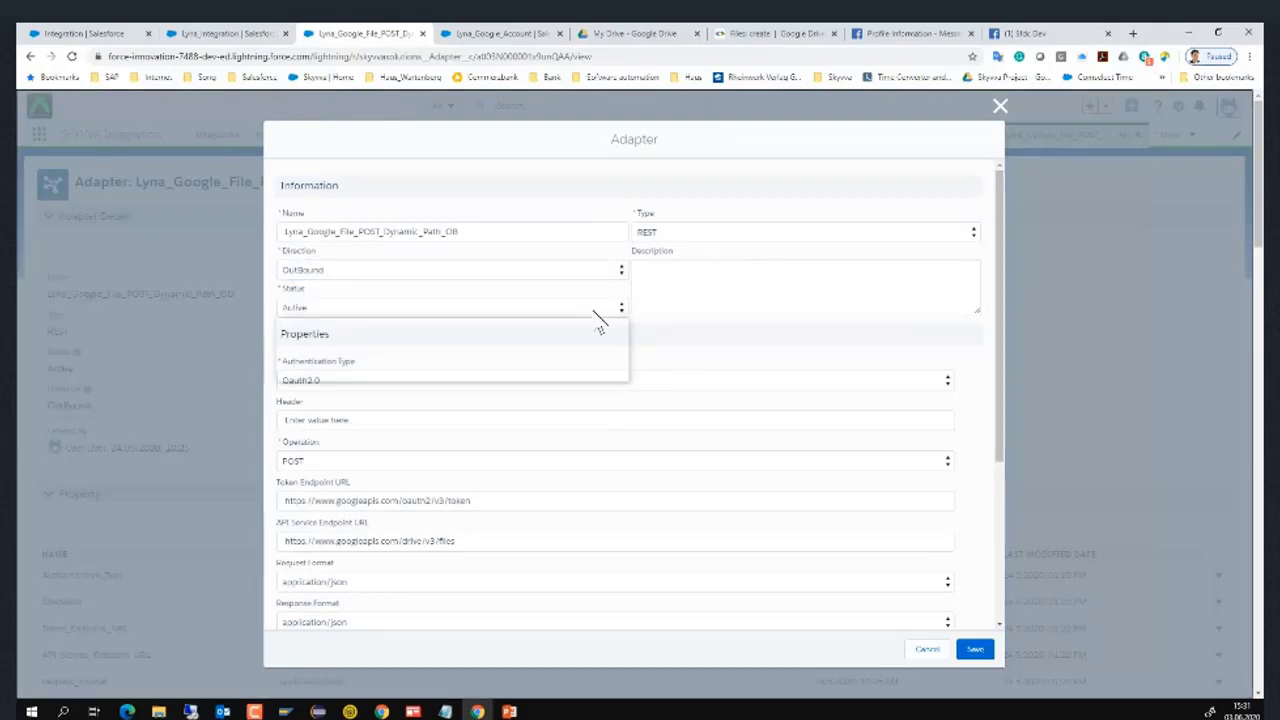
pyautogui.click(716, 372)
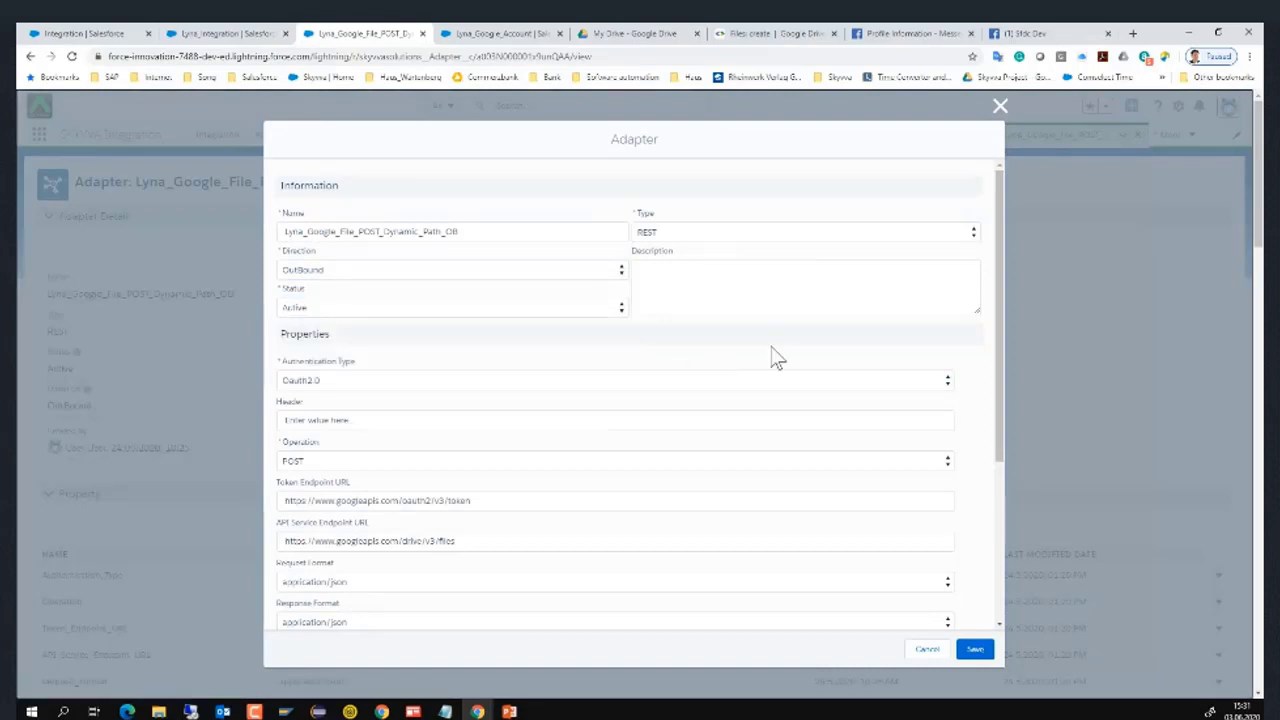
# Review the Authentication Type and Operation options and the Header property, keeping Oauth2.0 and POST
pyautogui.scroll(-1, 771, 357)
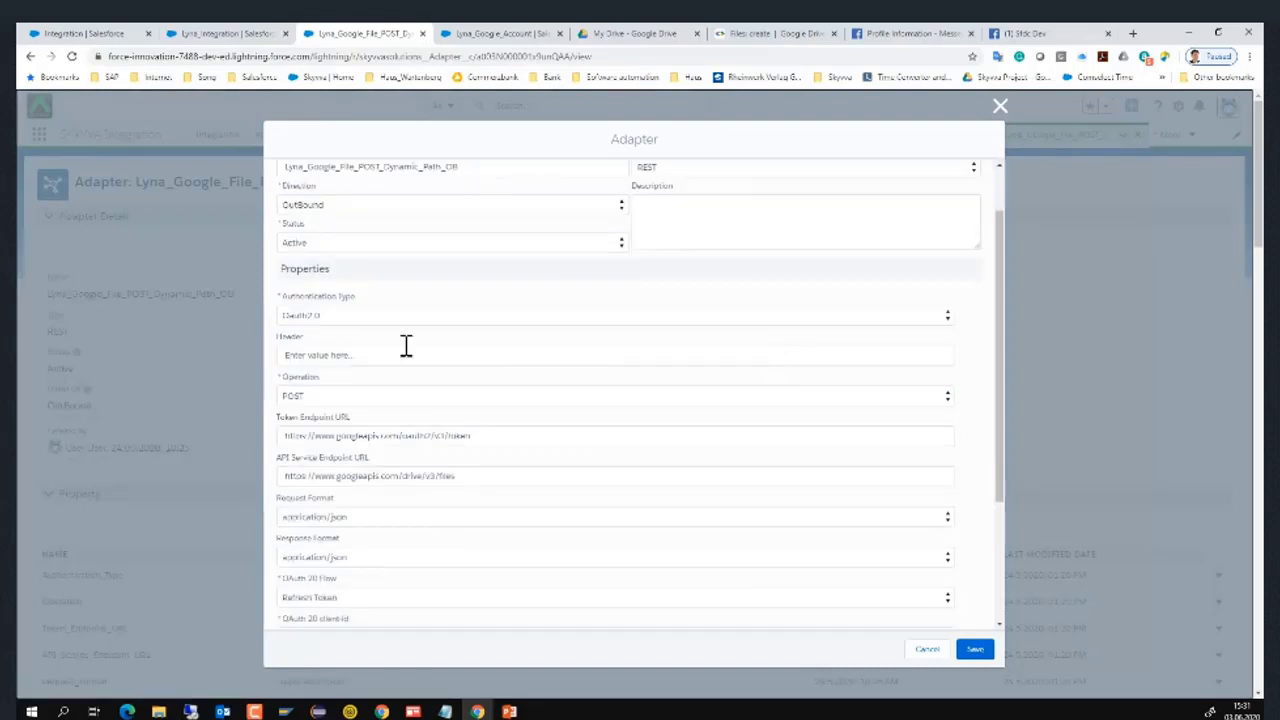
pyautogui.click(382, 318)
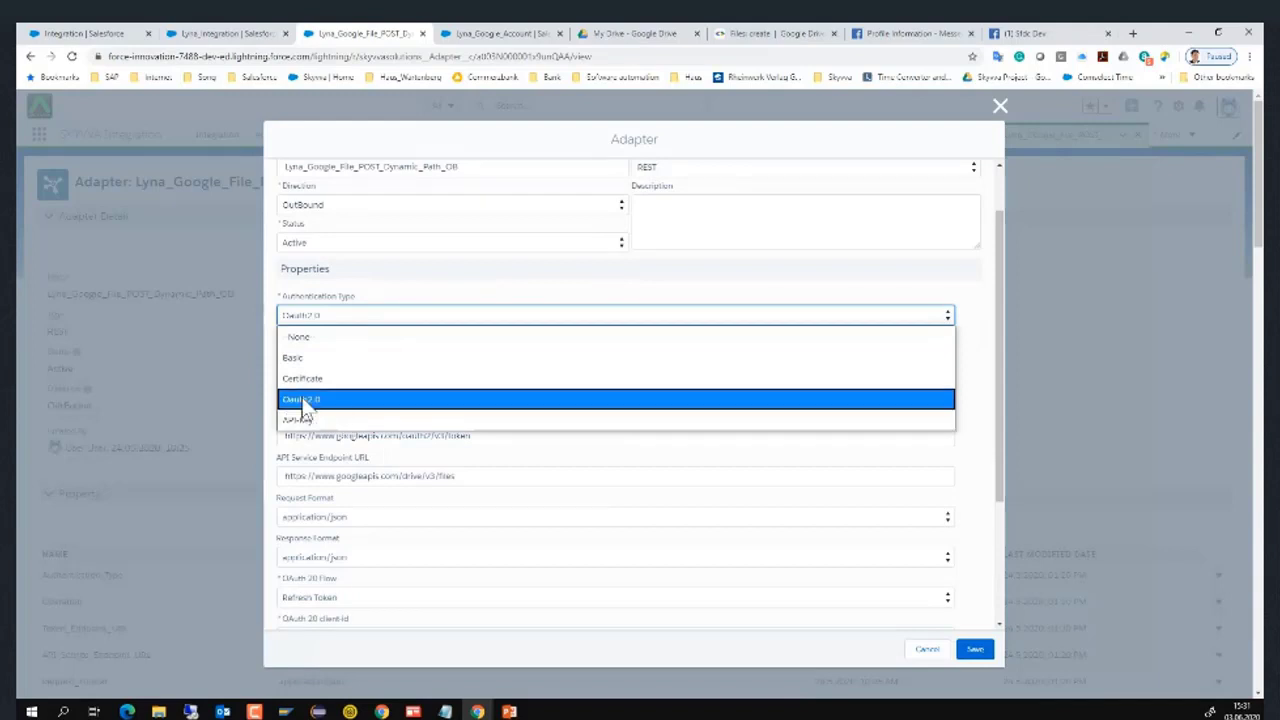
pyautogui.click(270, 384)
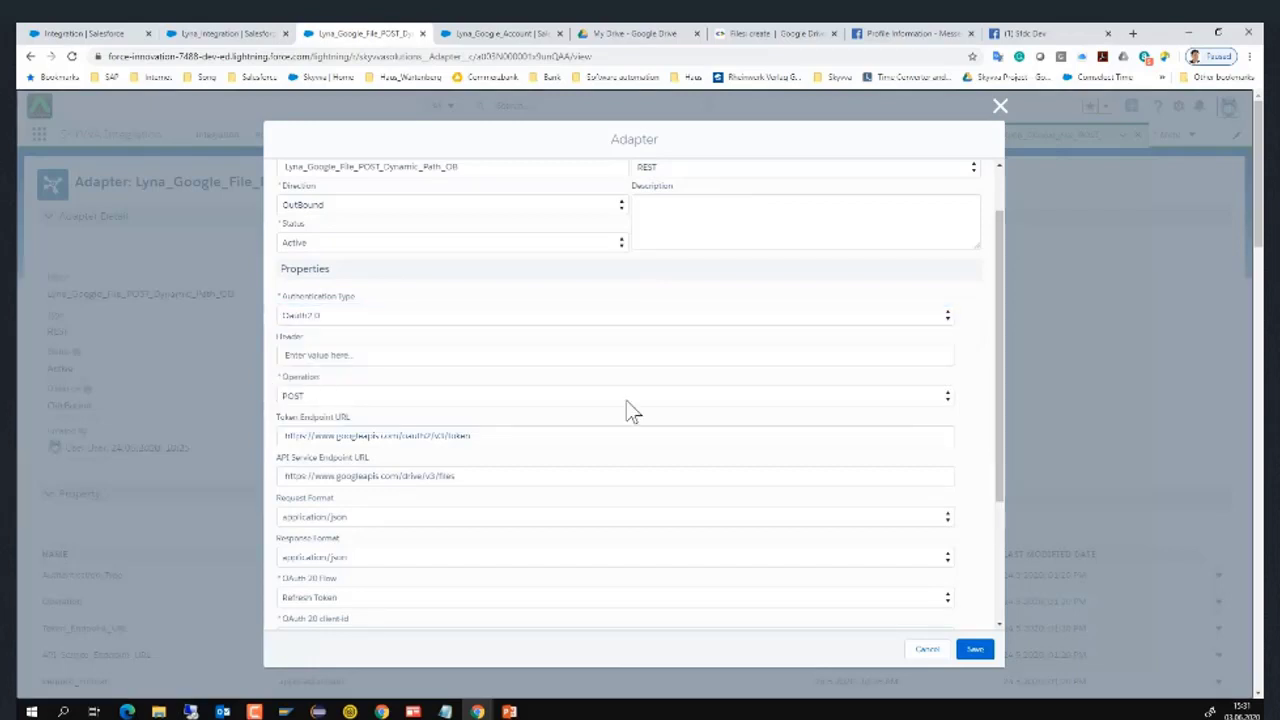
pyautogui.scroll(-1, 628, 410)
pyautogui.click(404, 334)
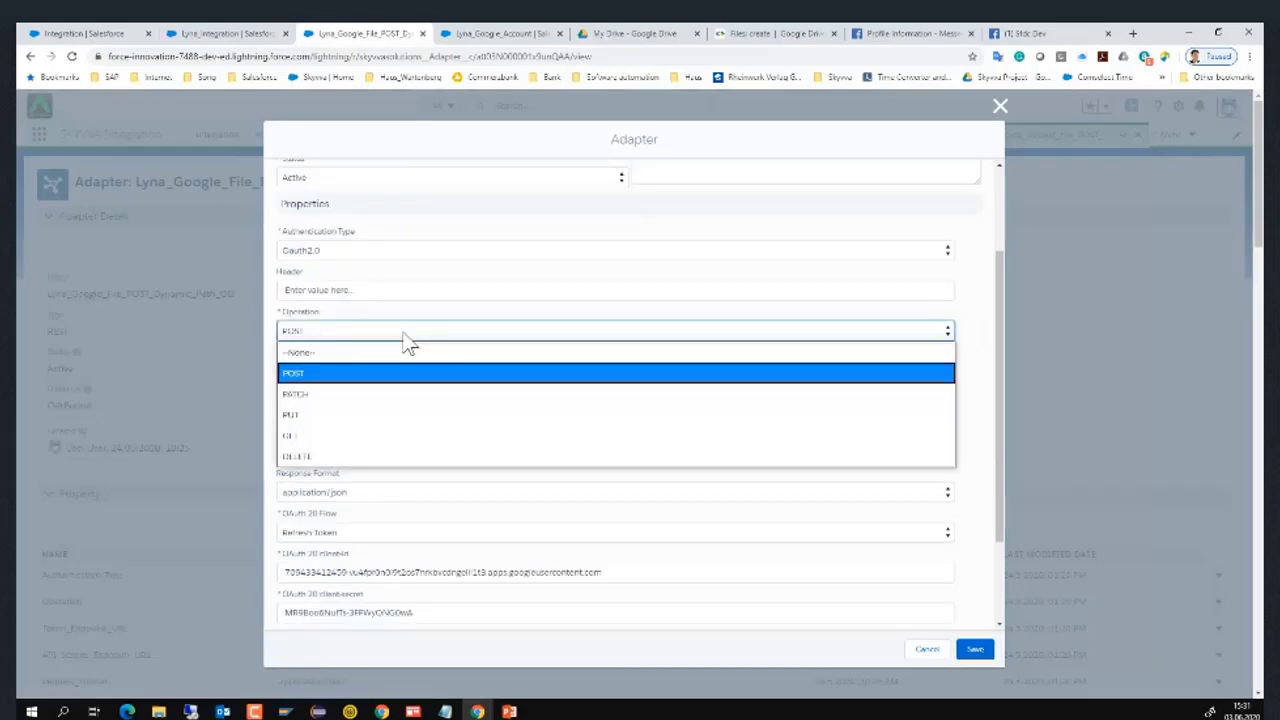
pyautogui.click(271, 371)
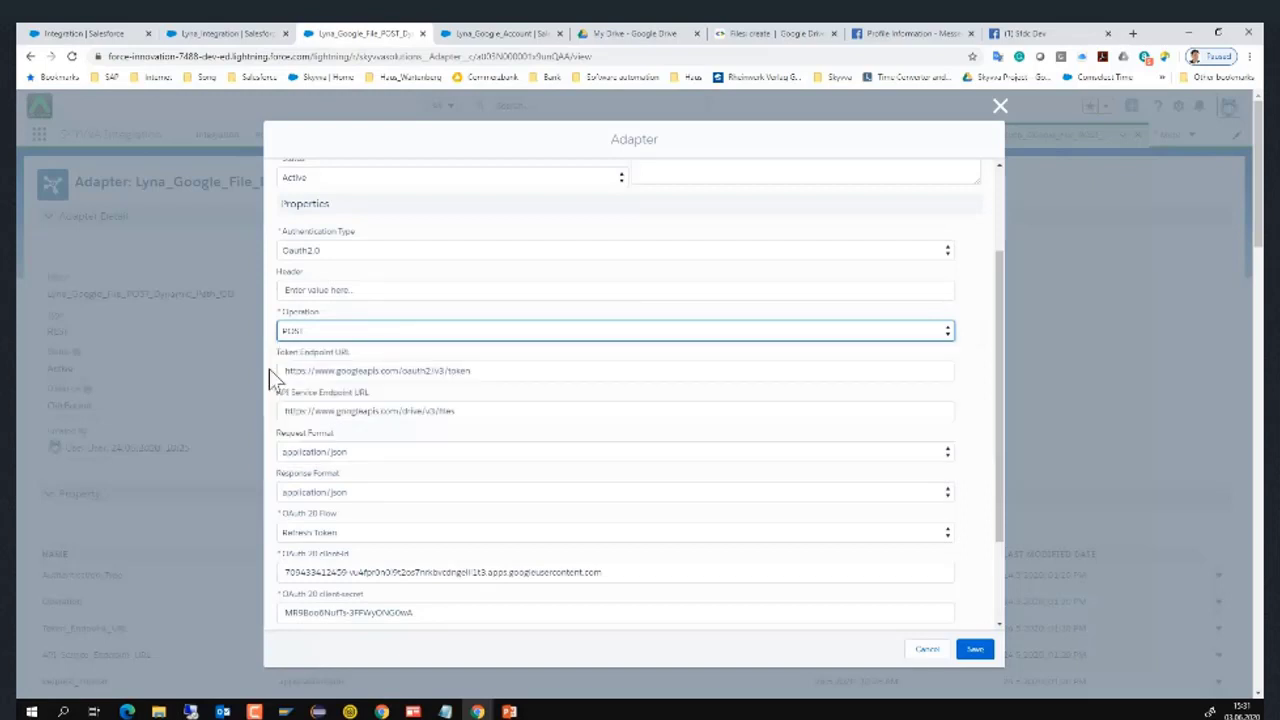
pyautogui.click(405, 291)
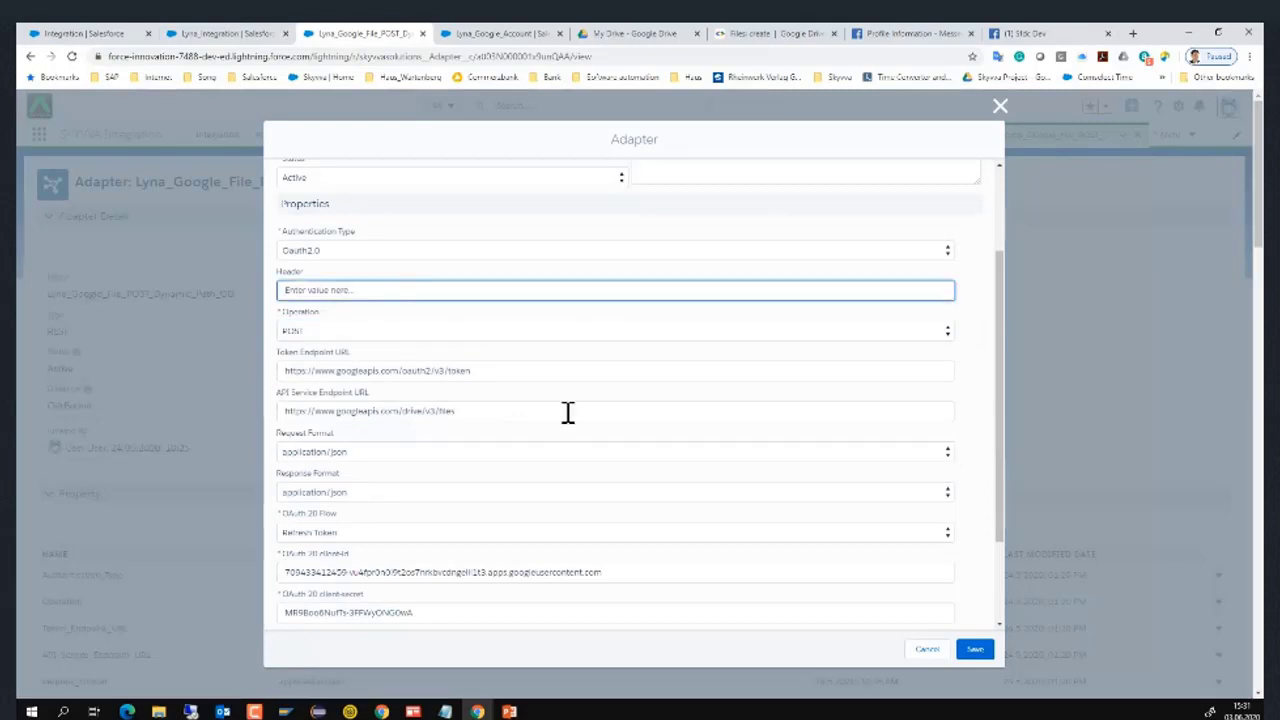
# Compare the adapter's API Service Endpoint URL with the HTTP request URIs in the Google Drive Files: create reference, and return to the adapter
pyautogui.scroll(-1, 507, 400)
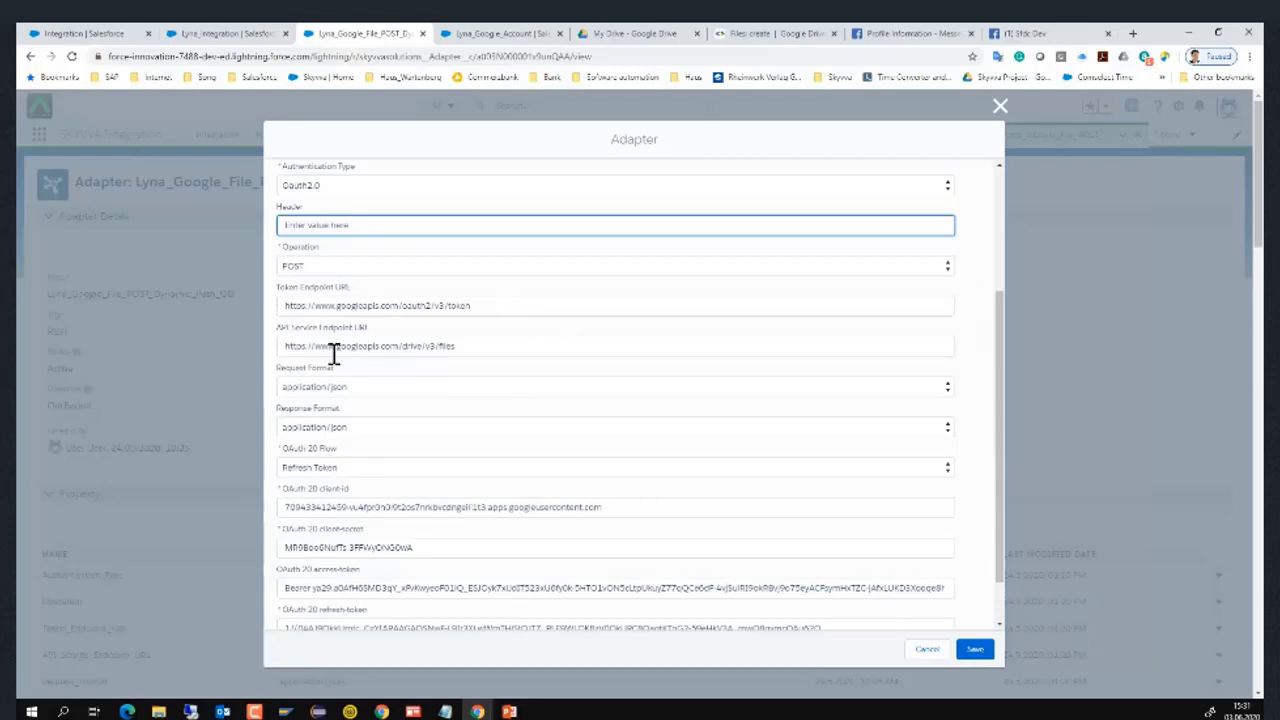
pyautogui.click(417, 348)
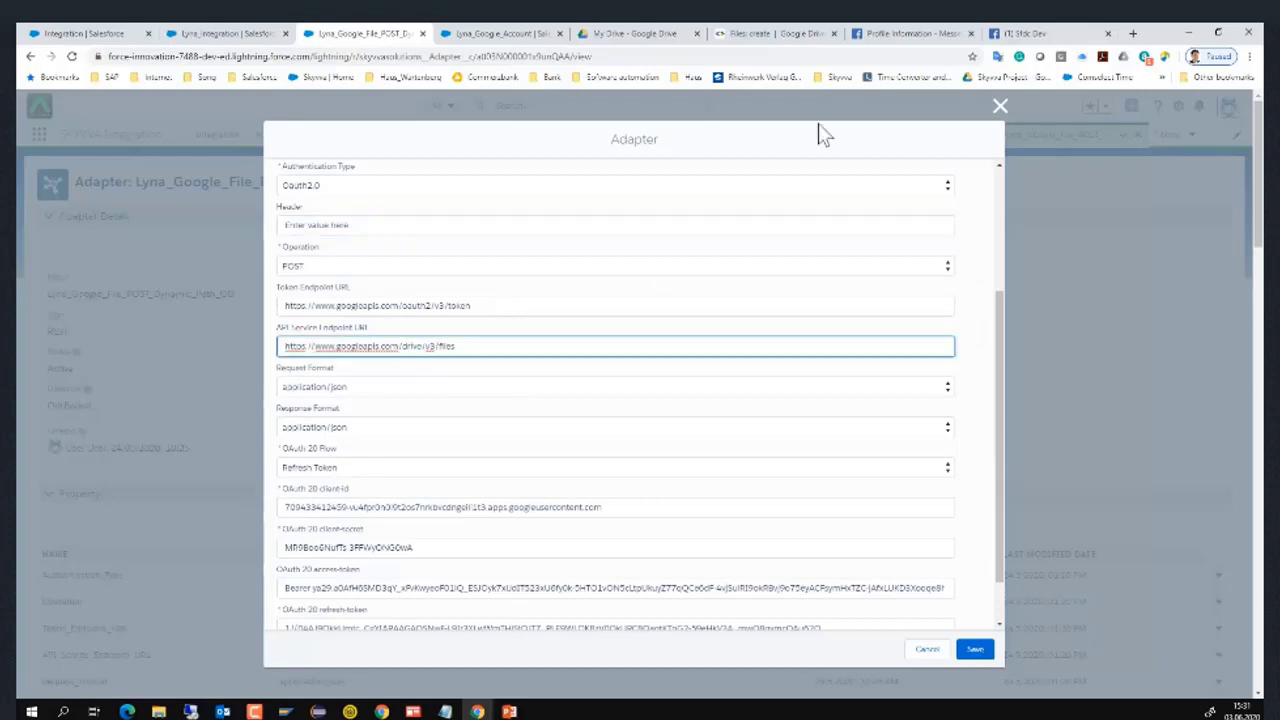
pyautogui.click(733, 33)
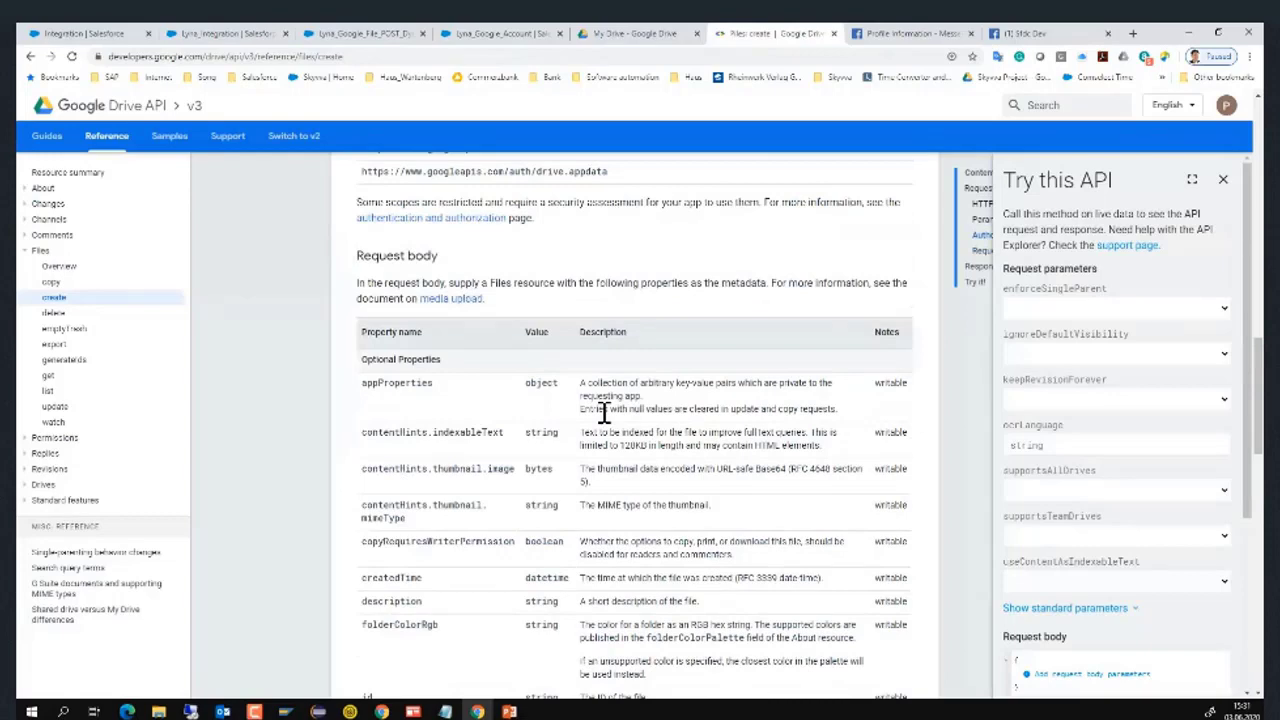
pyautogui.scroll(2, 650, 420)
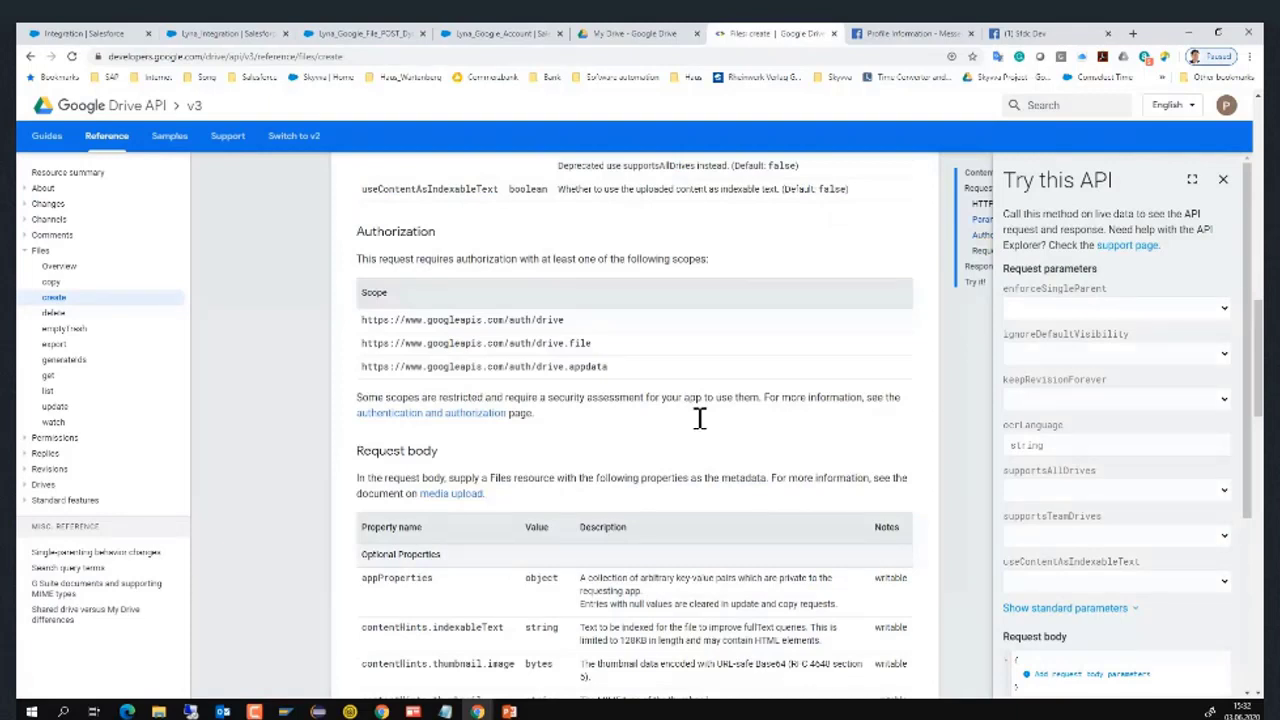
pyautogui.scroll(5, 700, 420)
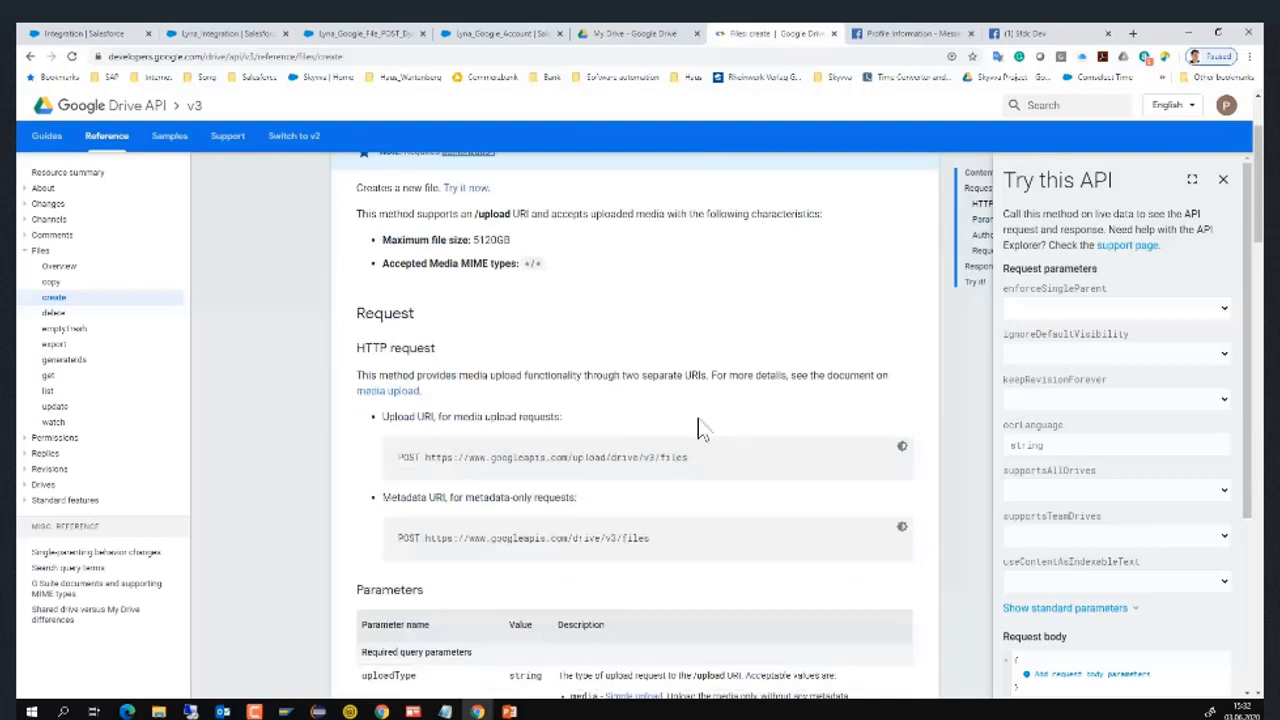
pyautogui.scroll(-1, 556, 400)
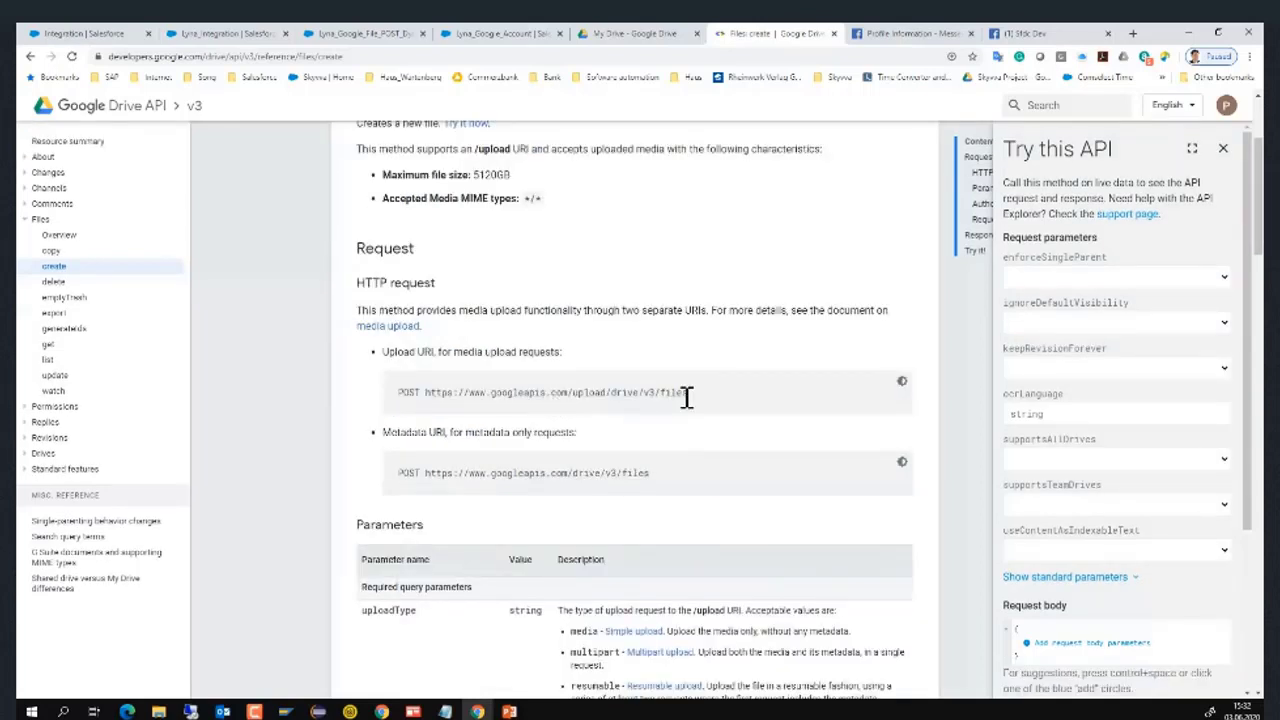
pyautogui.click(376, 36)
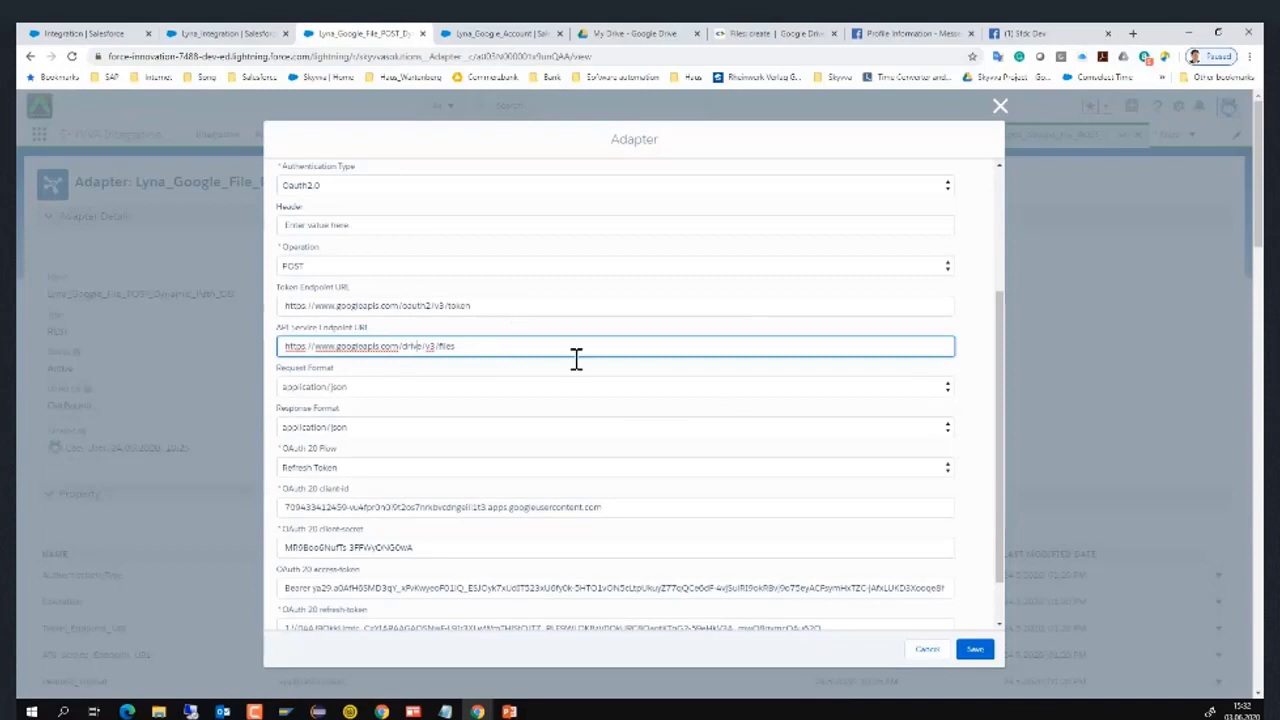
# Review the Request Format and OAuth 20 Flow options, keeping application/json and Refresh Token
pyautogui.scroll(-2, 726, 414)
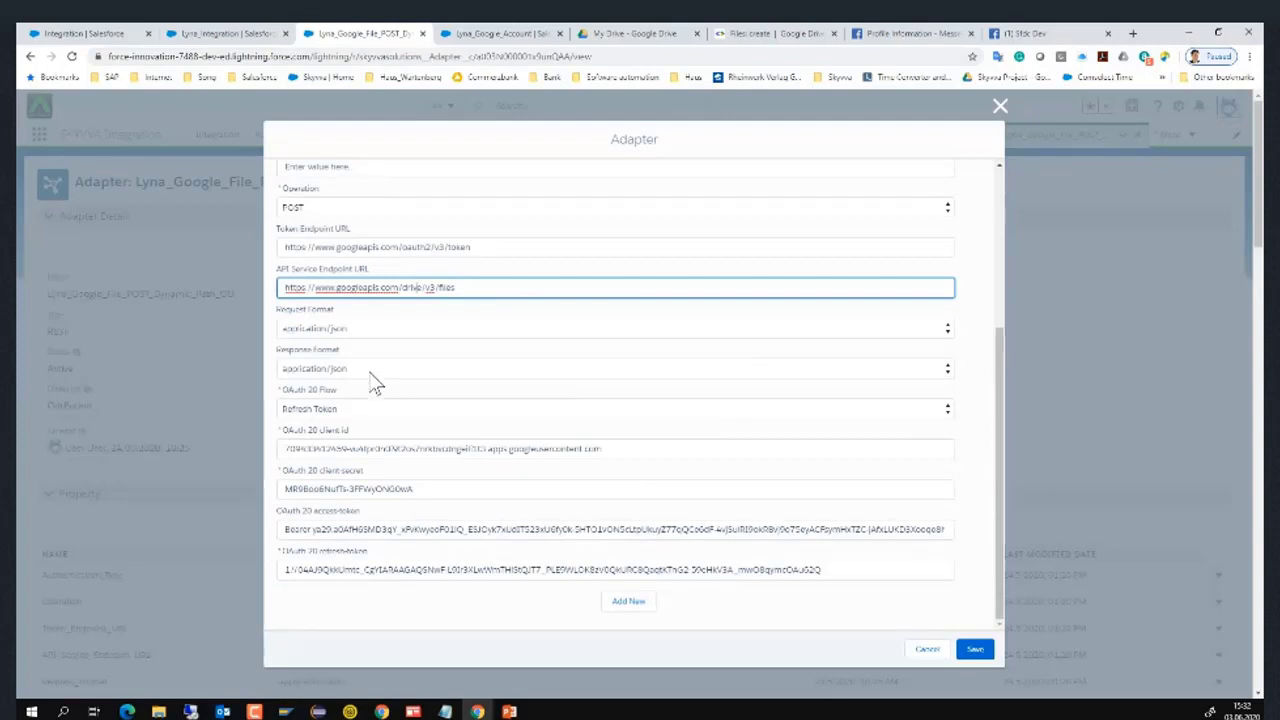
pyautogui.click(363, 334)
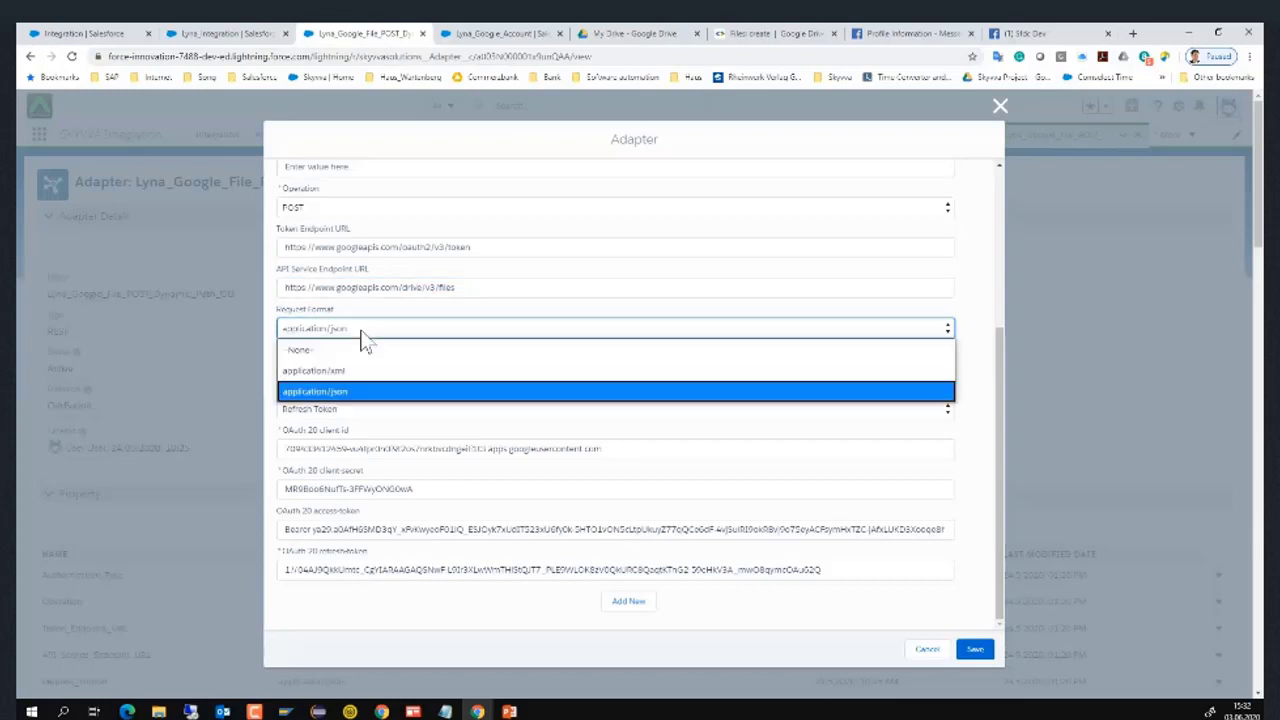
pyautogui.click(363, 334)
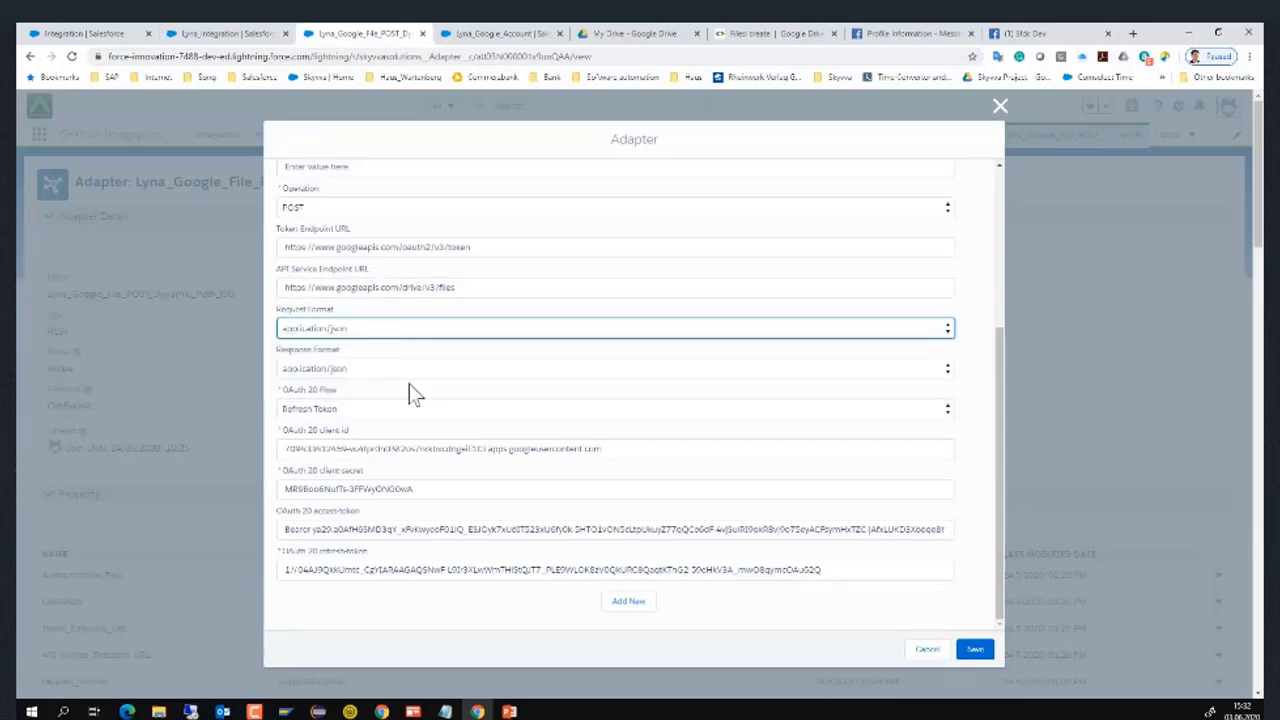
pyautogui.click(443, 410)
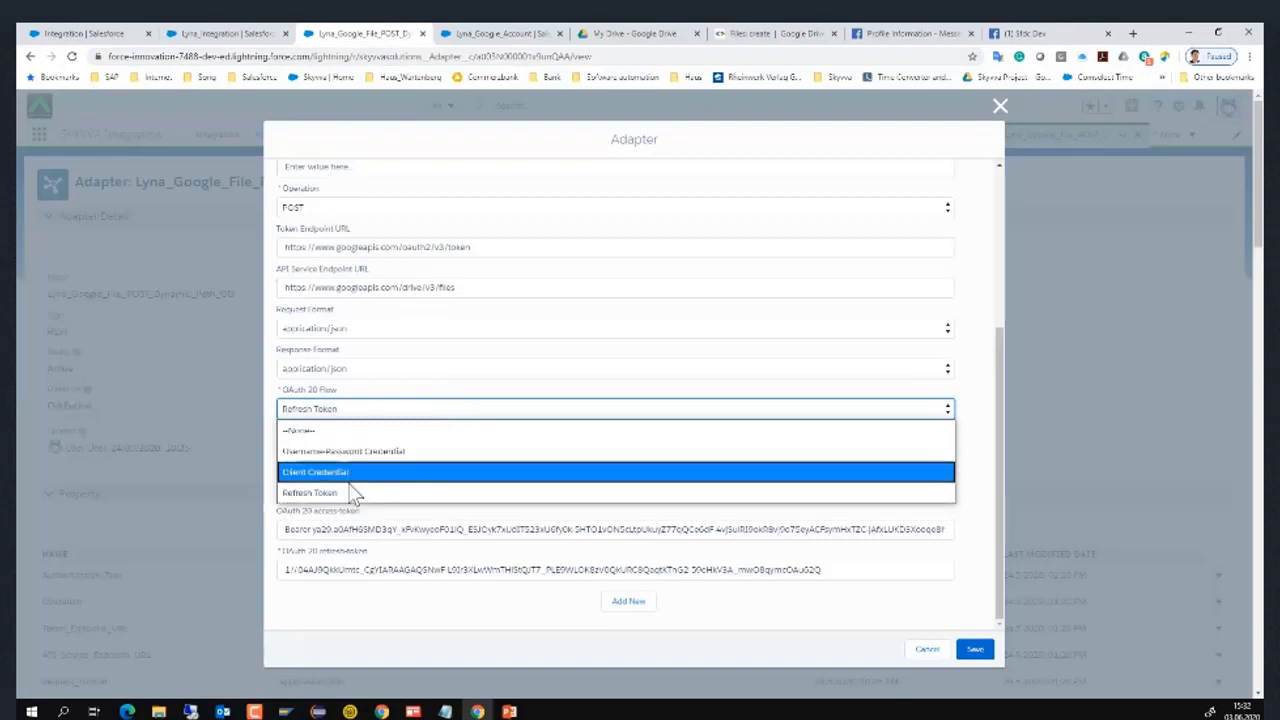
pyautogui.click(270, 490)
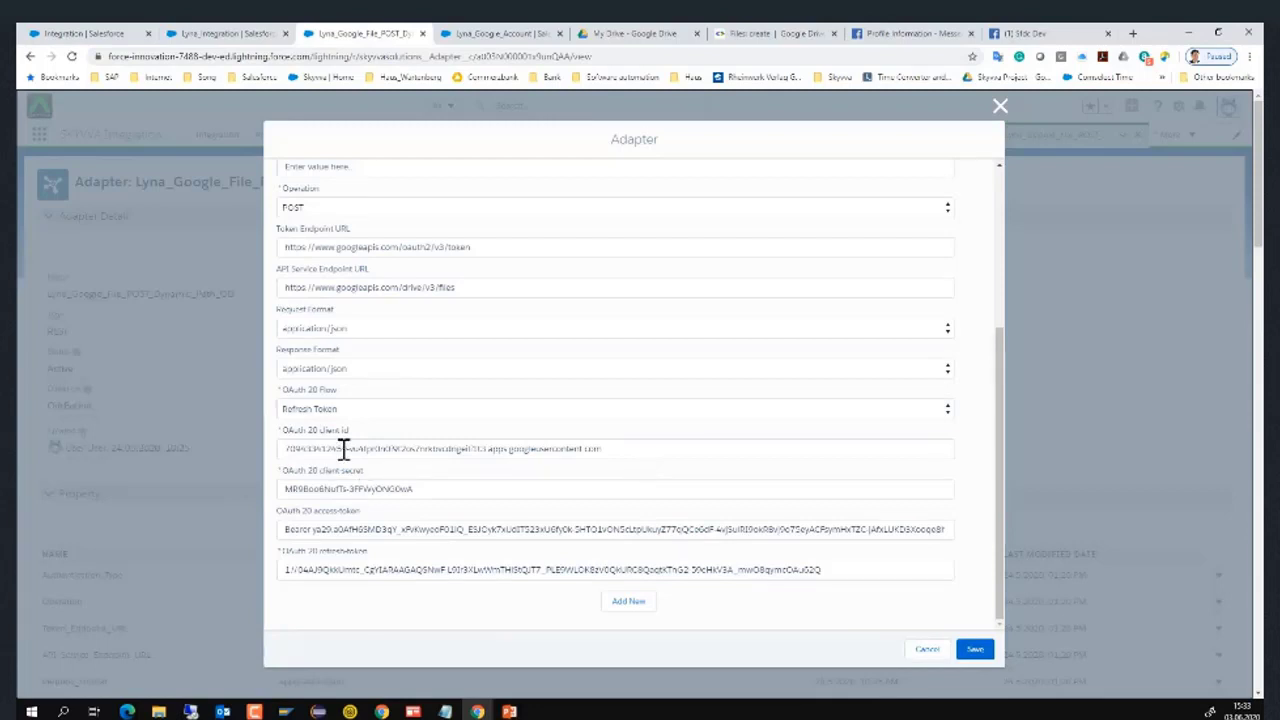
# Review the OAuth client ID, client secret, access token and refresh token properties, and cancel editing the adapter
pyautogui.moveTo(343, 450); pyautogui.dragTo(508, 448)
pyautogui.moveTo(349, 490); pyautogui.dragTo(481, 529)
pyautogui.click(420, 530)
pyautogui.click(432, 571)
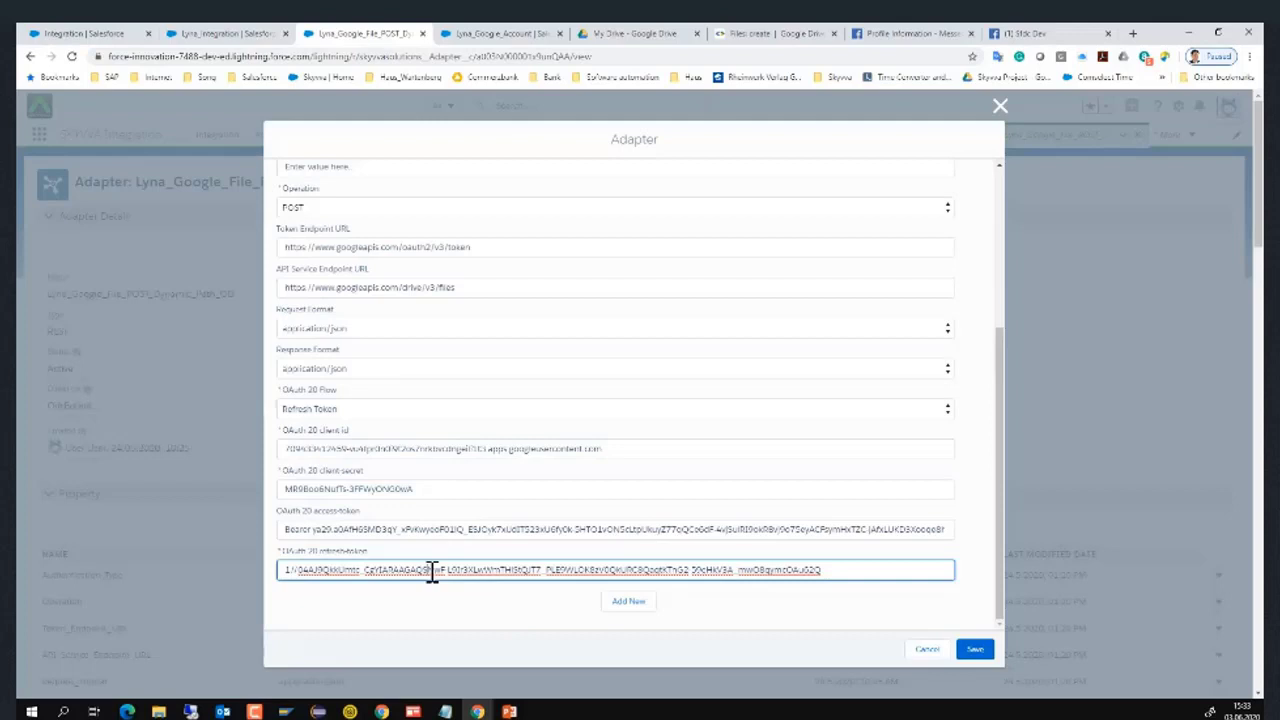
pyautogui.click(934, 654)
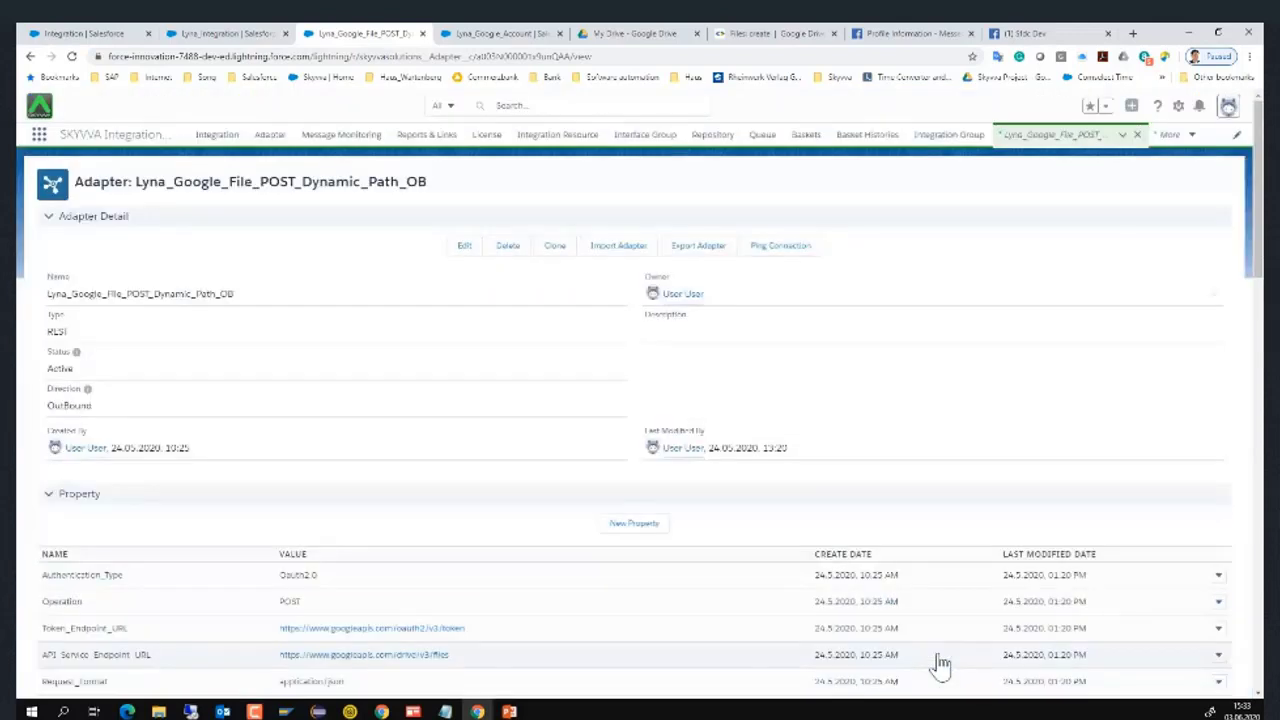
# Review the saved property list of the Lyna_Google_File_POST_Dynamic_Path_OB adapter and return to its outbound interface
pyautogui.scroll(-4, 940, 664)
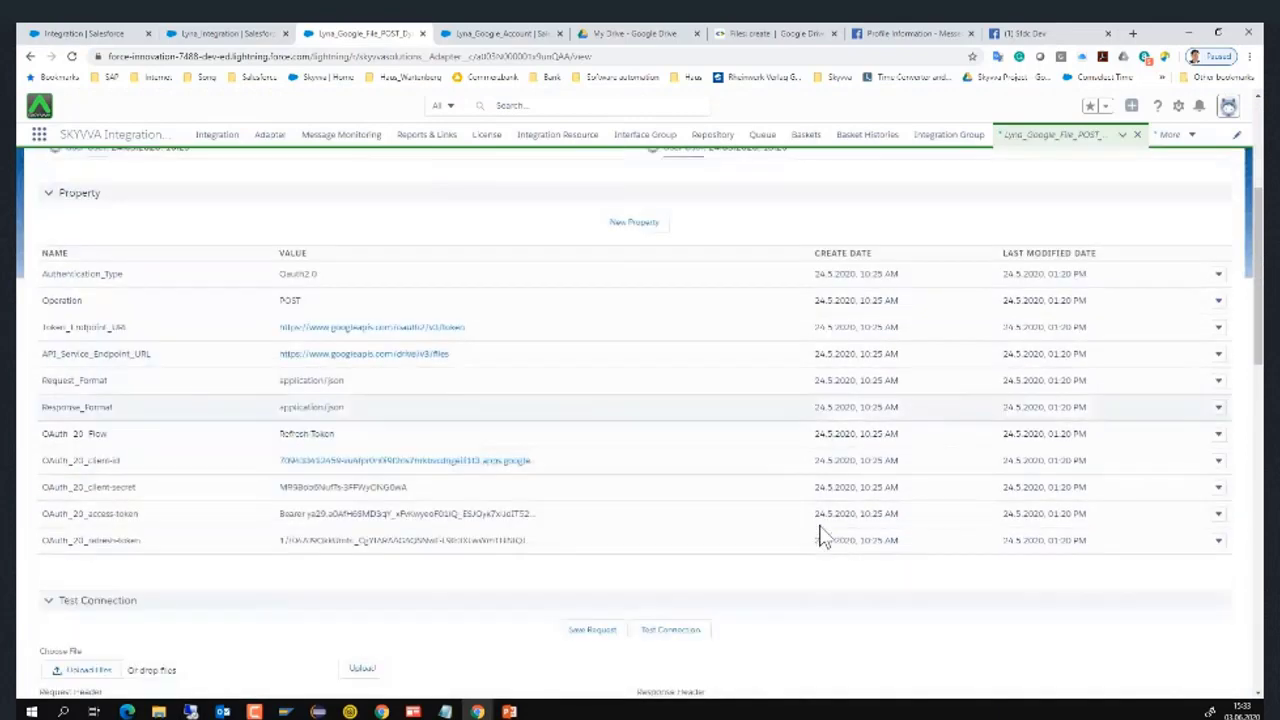
pyautogui.scroll(3, 820, 537)
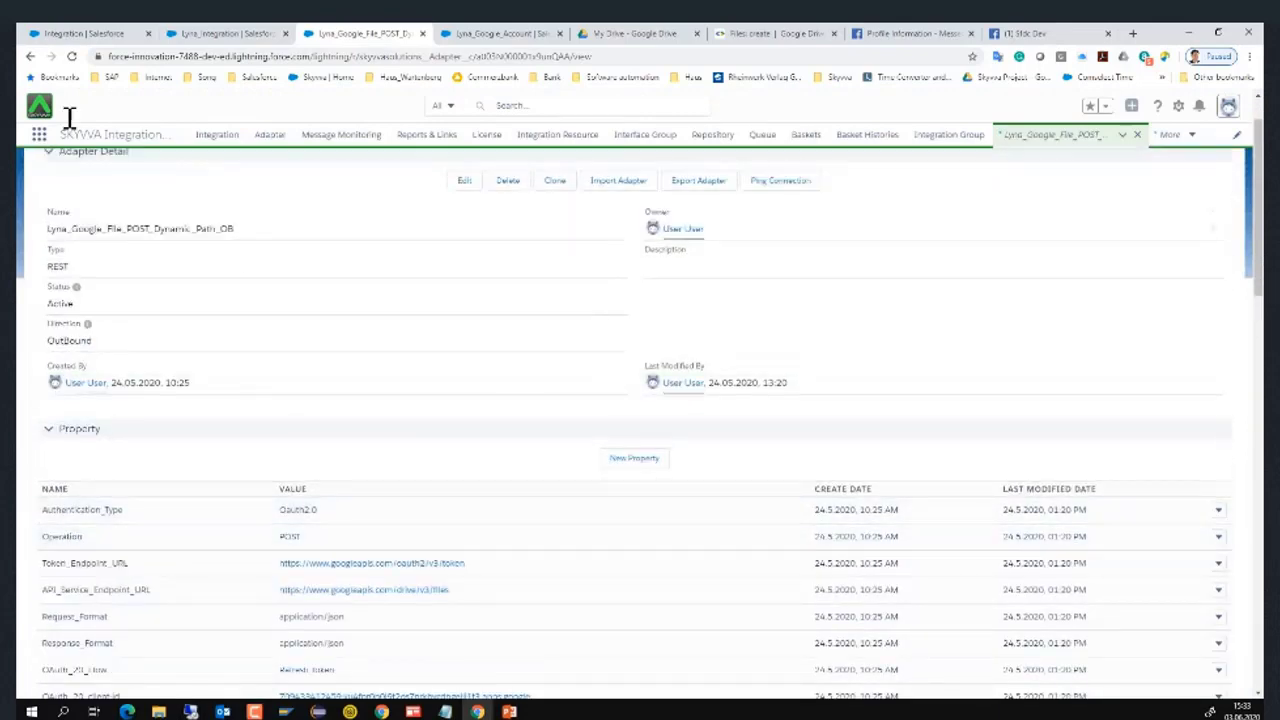
pyautogui.click(32, 56)
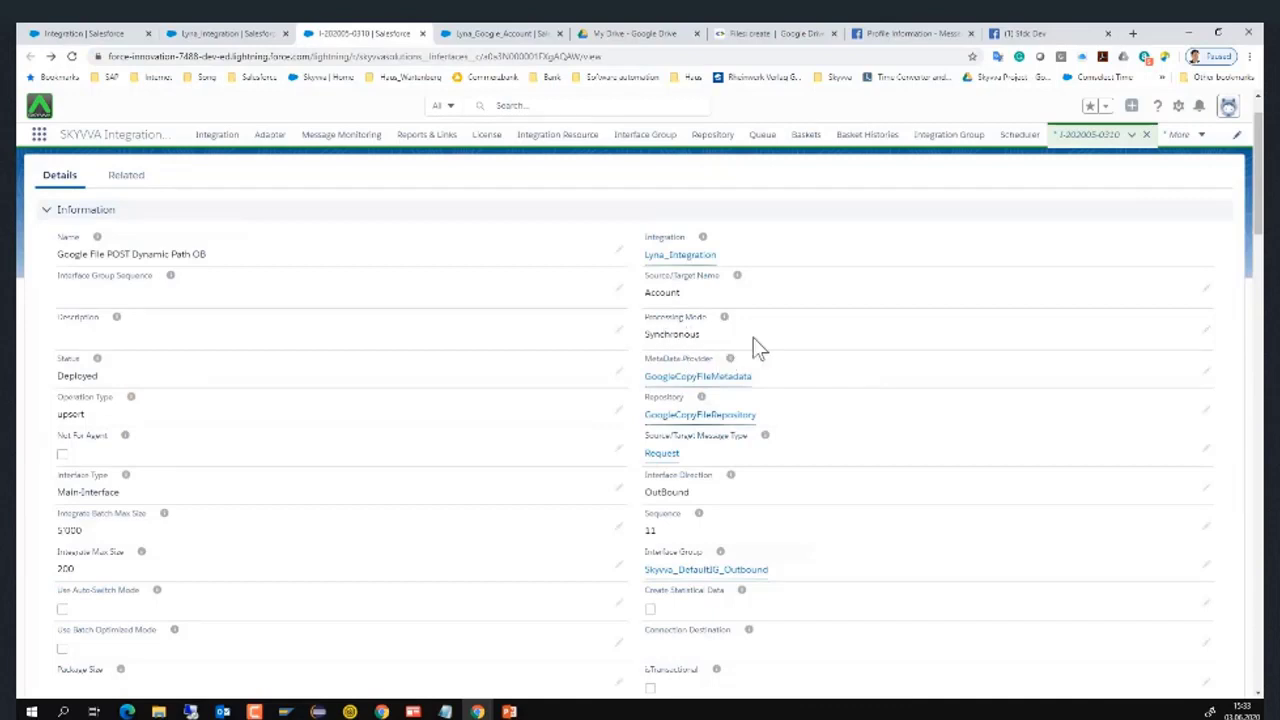
# Open the response interface Google File POST Dynamic Path IB from the outbound interface's InBound / OutBound Setup section
pyautogui.scroll(-5, 851, 362)
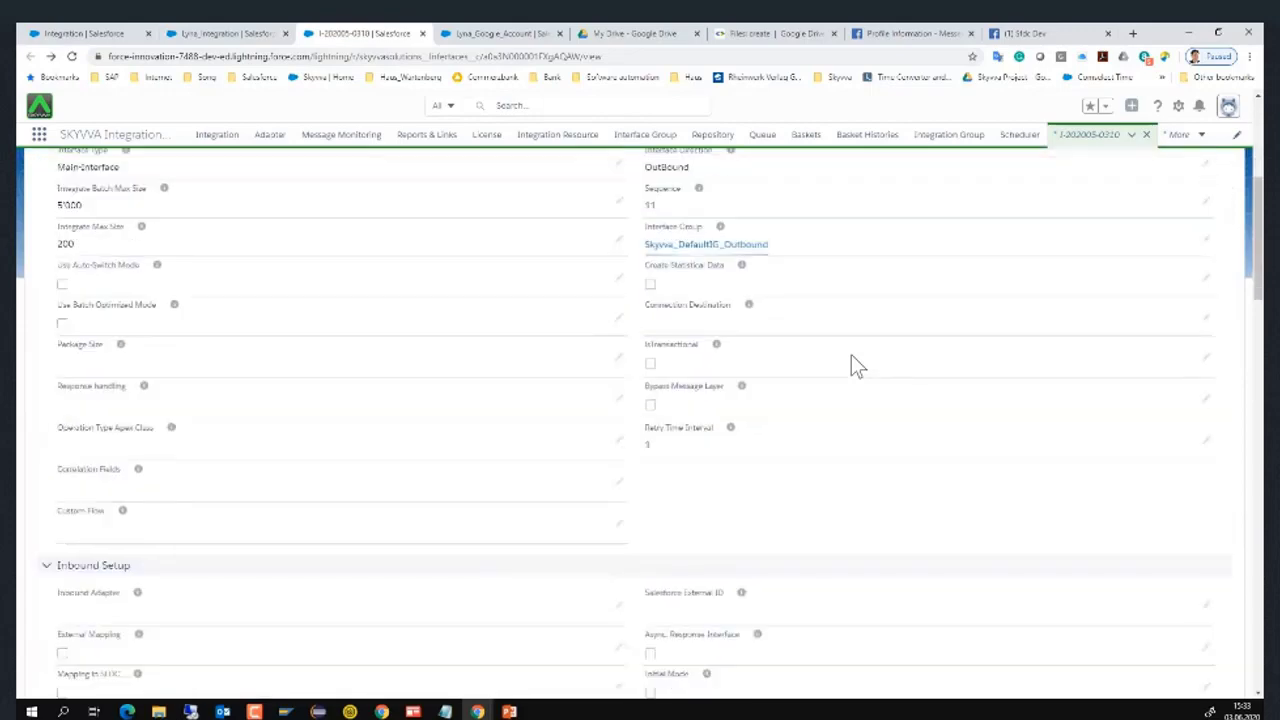
pyautogui.scroll(-10, 855, 366)
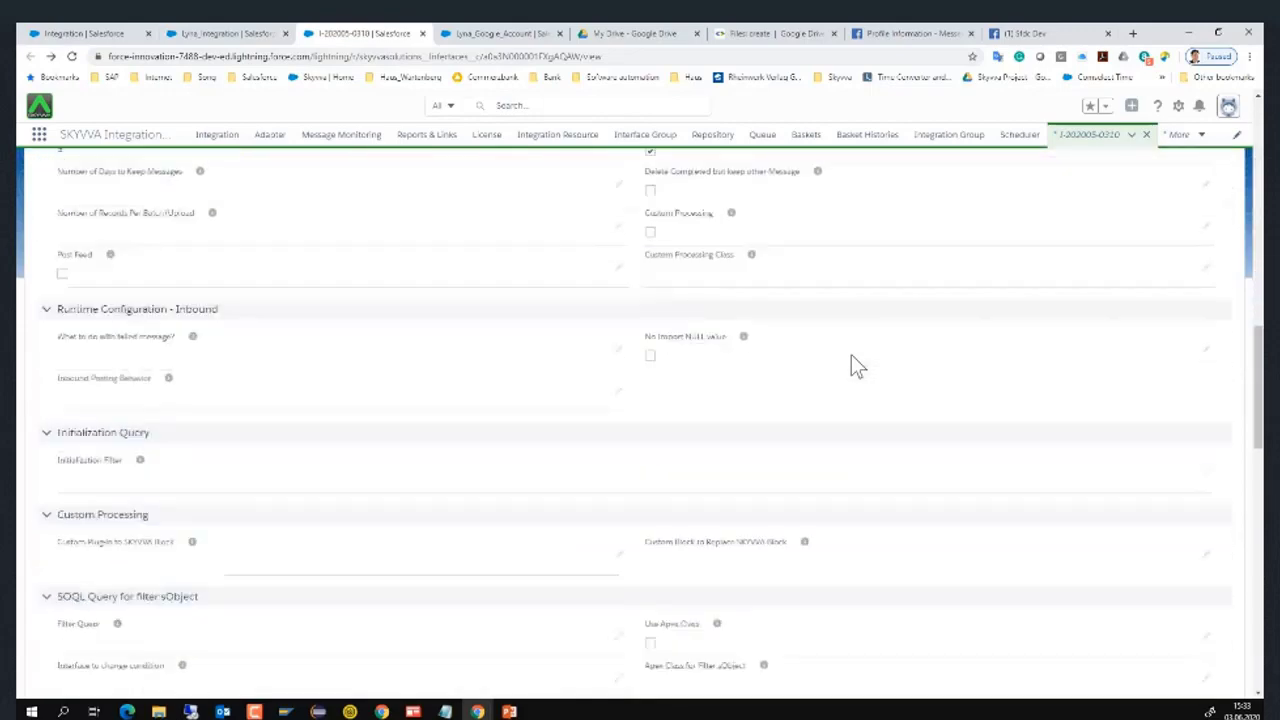
pyautogui.scroll(-10, 851, 356)
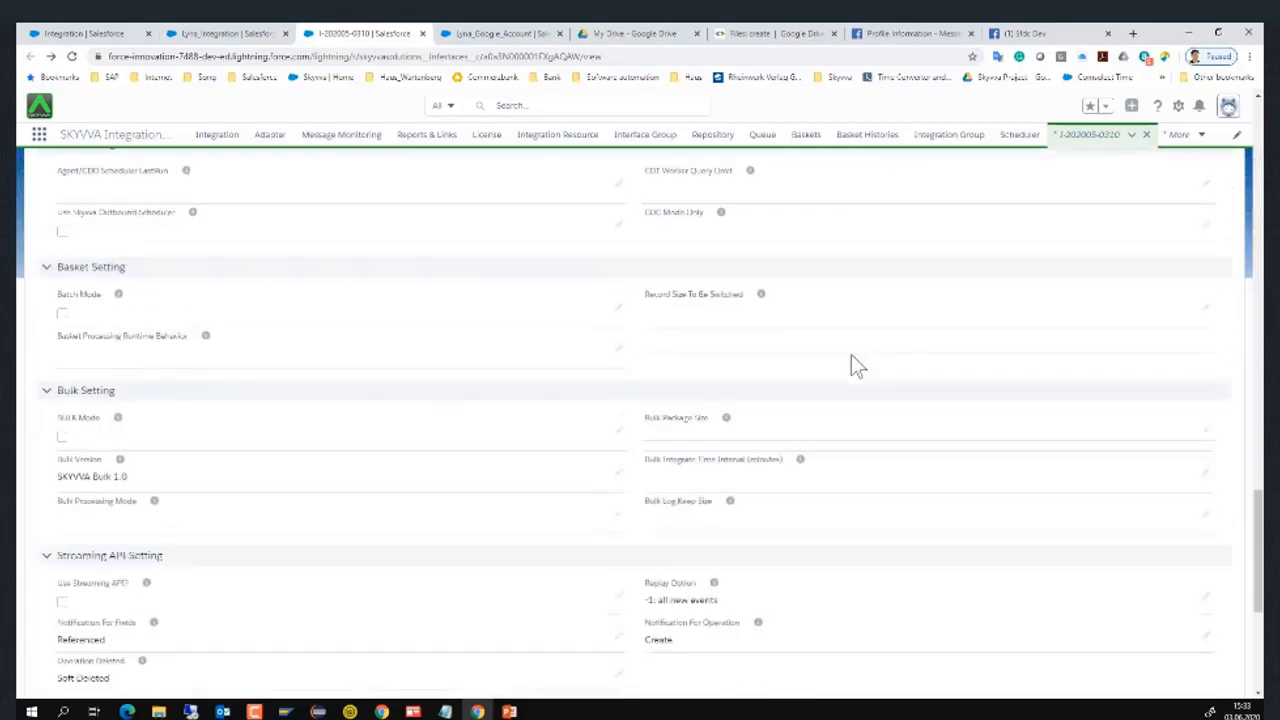
pyautogui.scroll(-2, 853, 366)
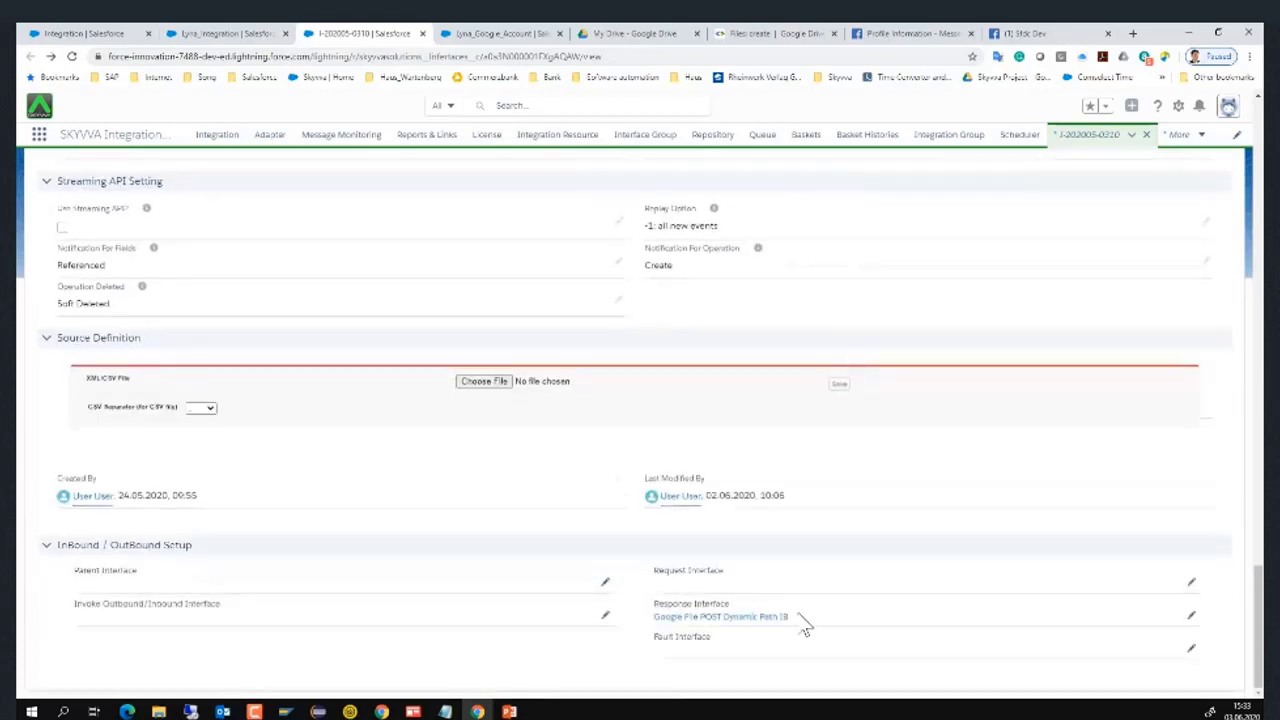
pyautogui.click(698, 620)
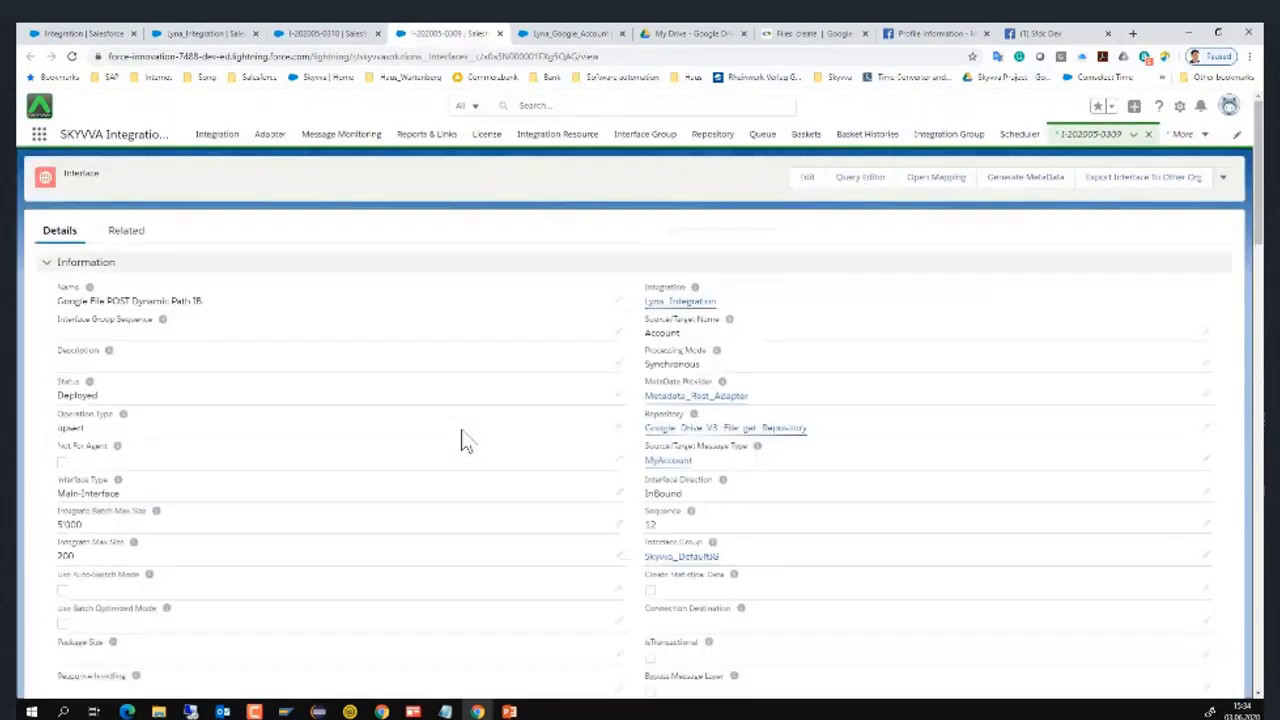
# Review the inbound interface's metadata provider, repository, message type and runtime configuration settings
pyautogui.scroll(-2, 868, 375)
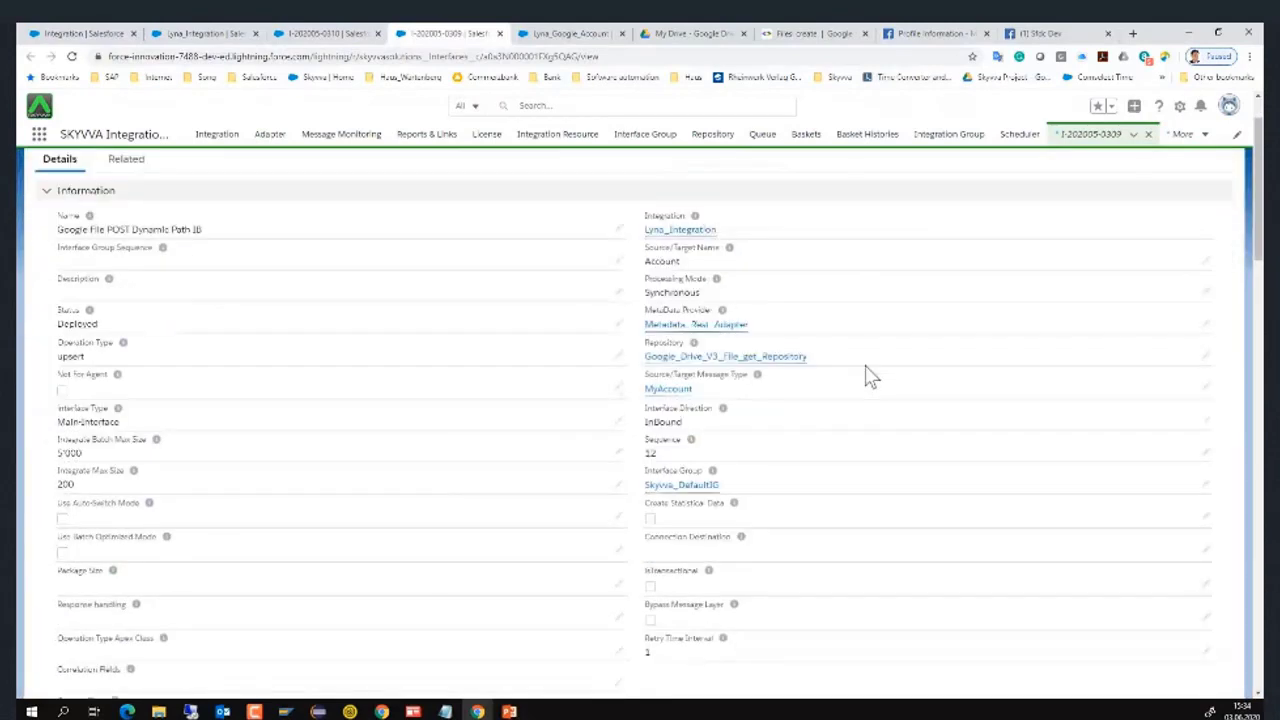
pyautogui.scroll(-10, 880, 405)
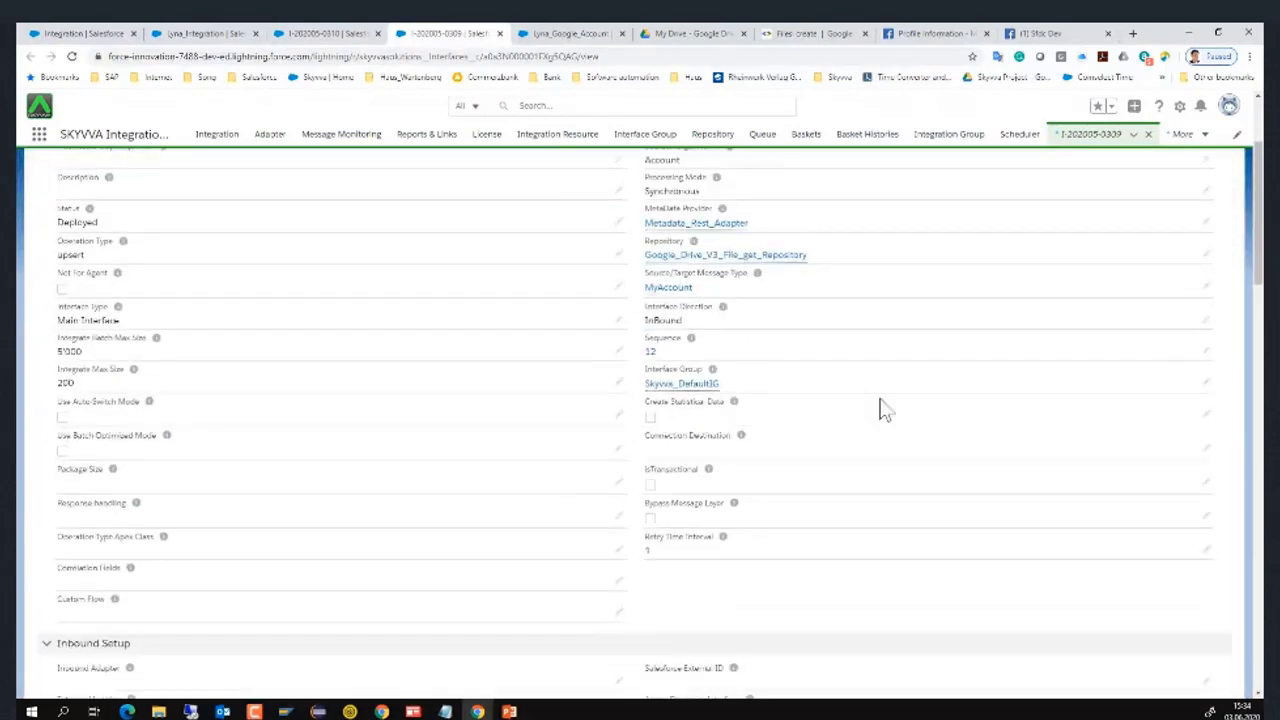
pyautogui.scroll(-3, 880, 408)
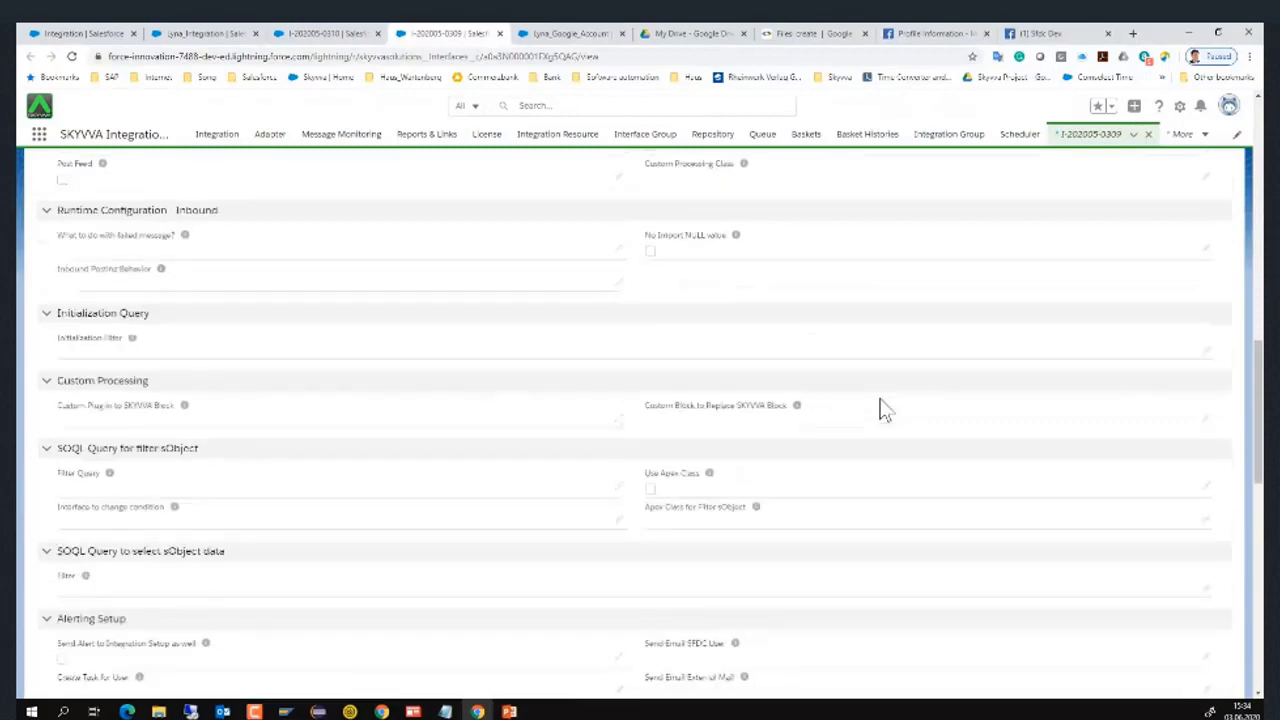
pyautogui.scroll(6, 881, 409)
pyautogui.scroll(10, 881, 410)
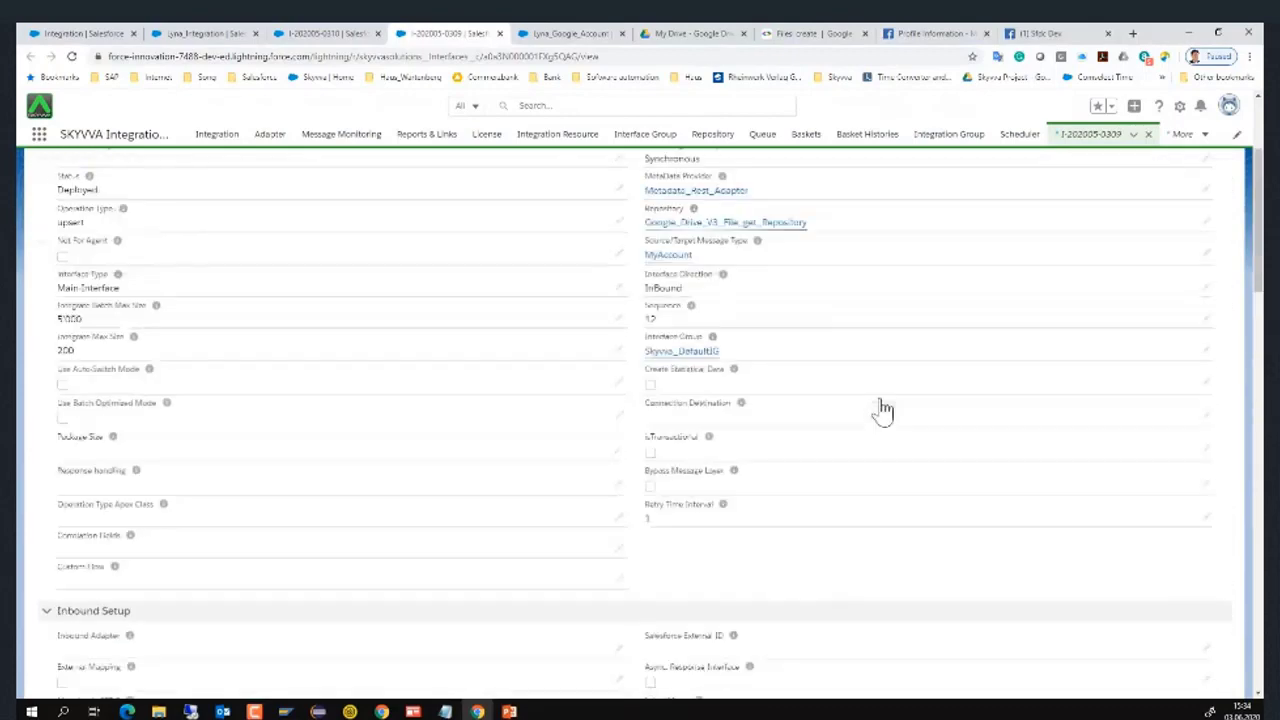
# Examine the inbound interface's mapping from MyAccount to the Account fields, and return to the interface details without saving
pyautogui.click(930, 180)
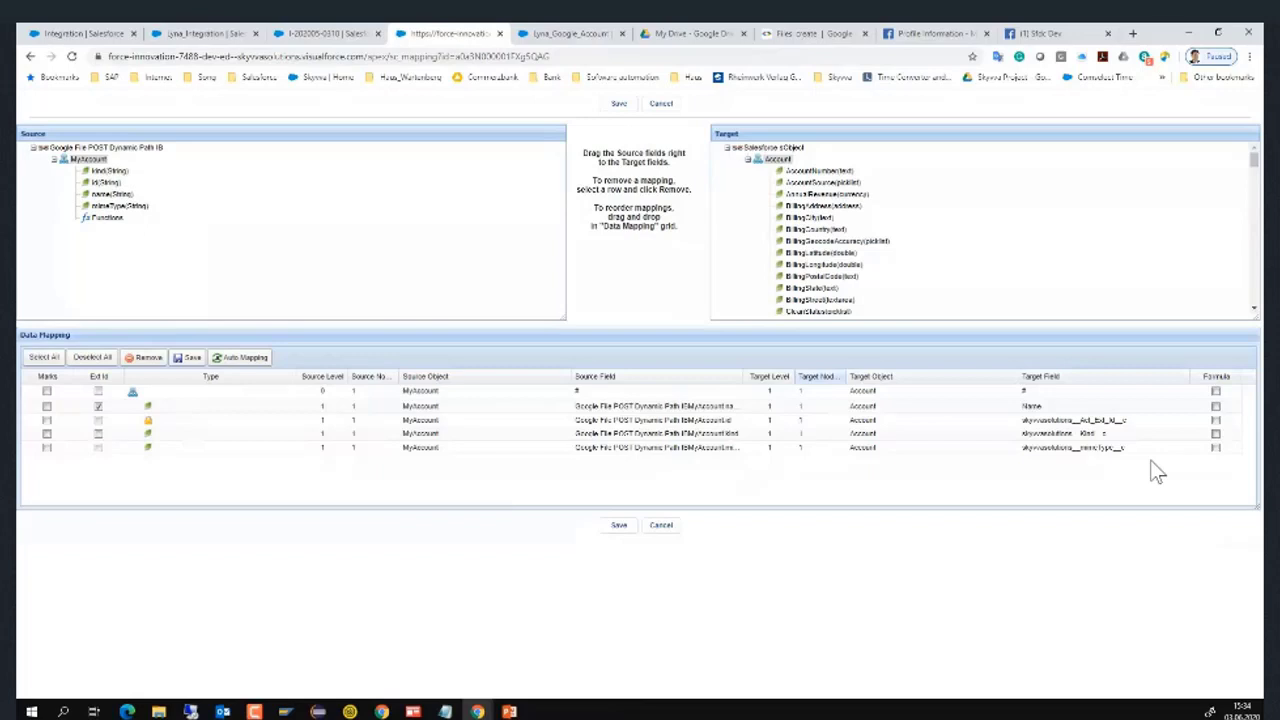
pyautogui.click(668, 528)
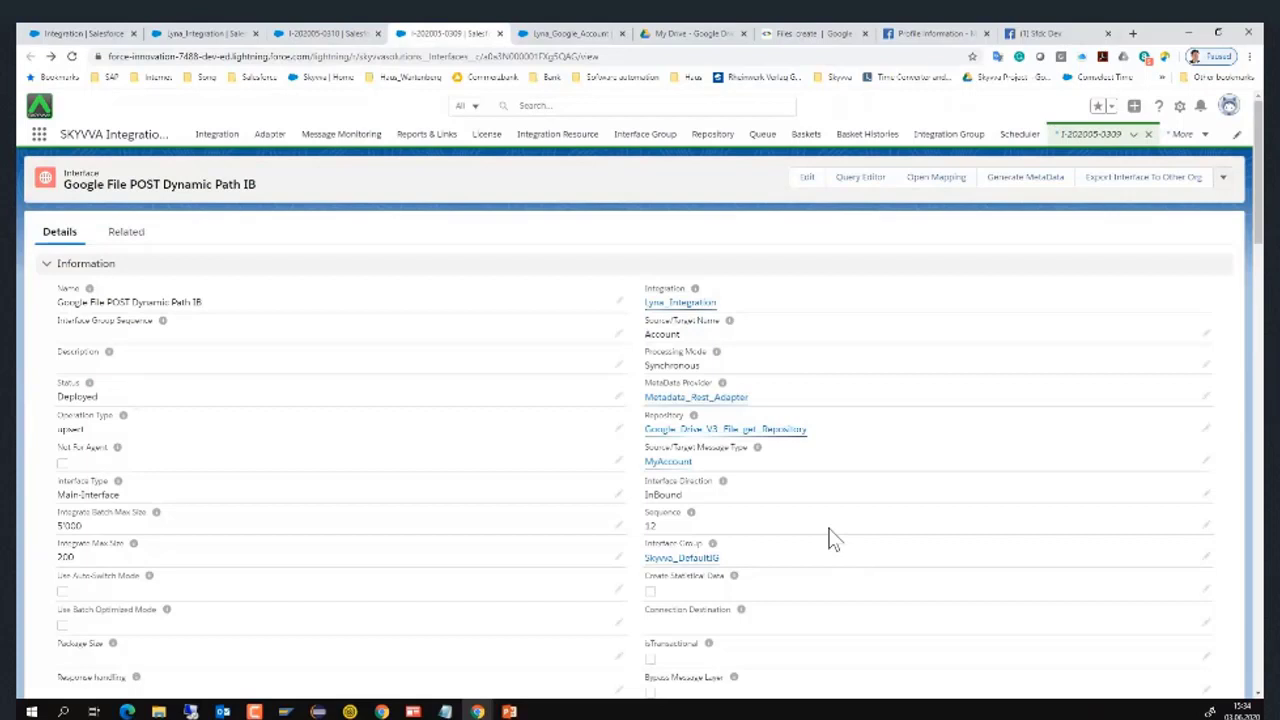
pyautogui.scroll(-3, 833, 538)
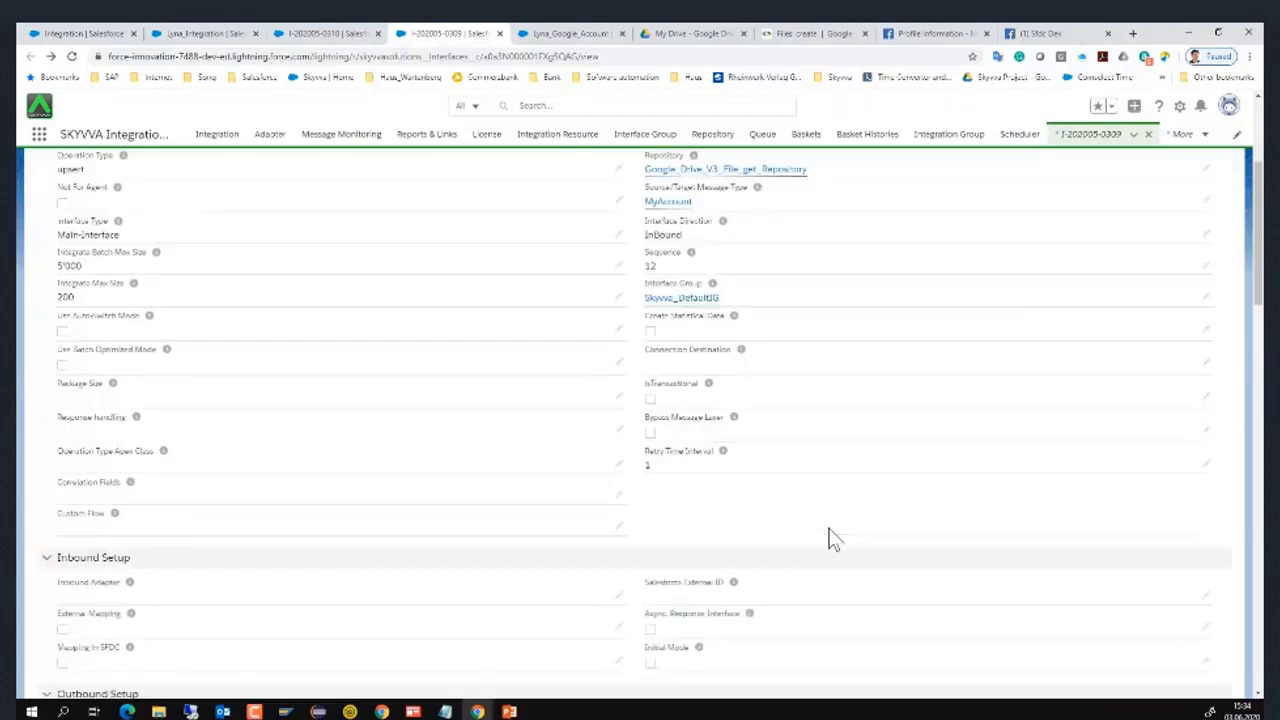
pyautogui.scroll(3, 833, 538)
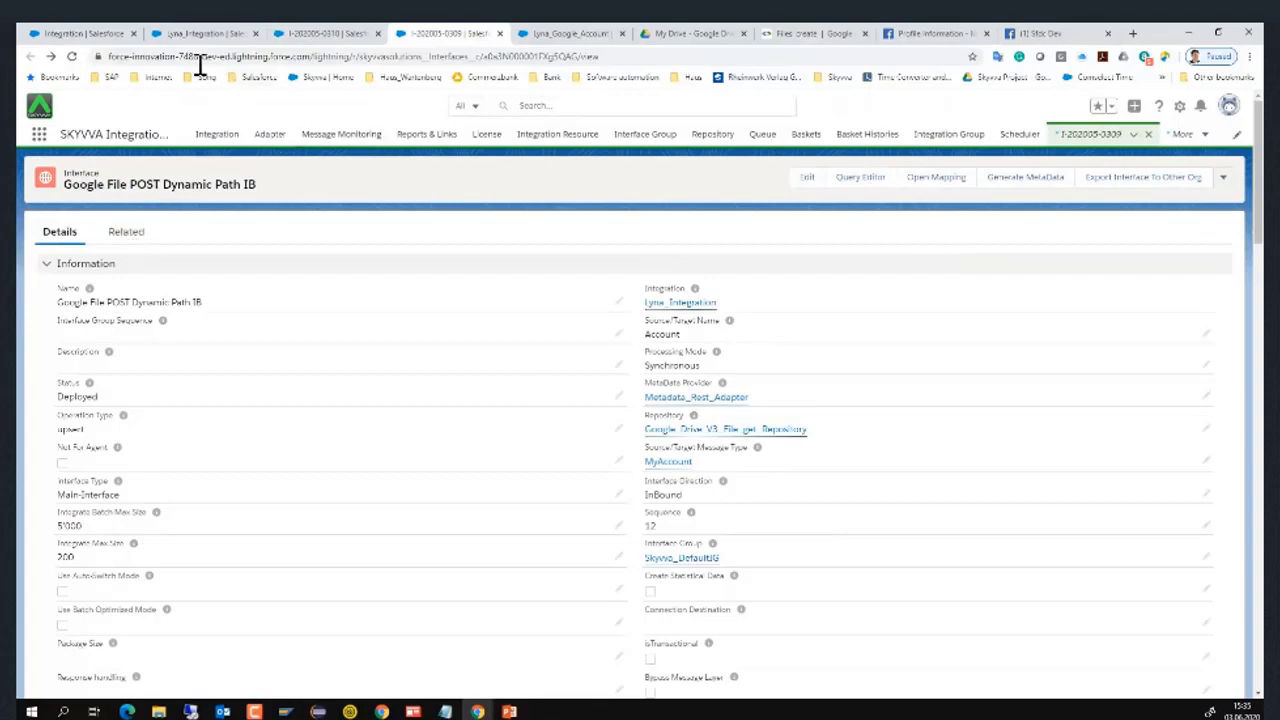
# Examine the Act Ext Id, Kind and mimeType fields in the details of the Lyna_Google_Account record
pyautogui.click(568, 33)
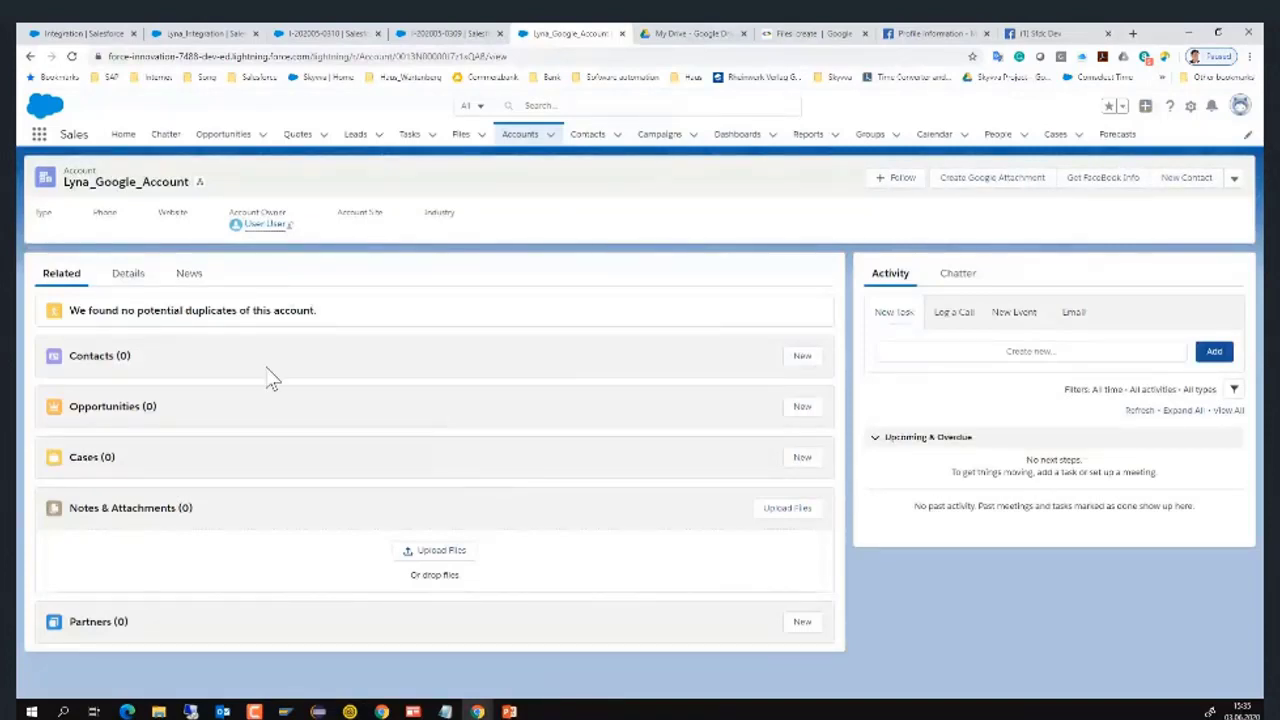
pyautogui.click(130, 280)
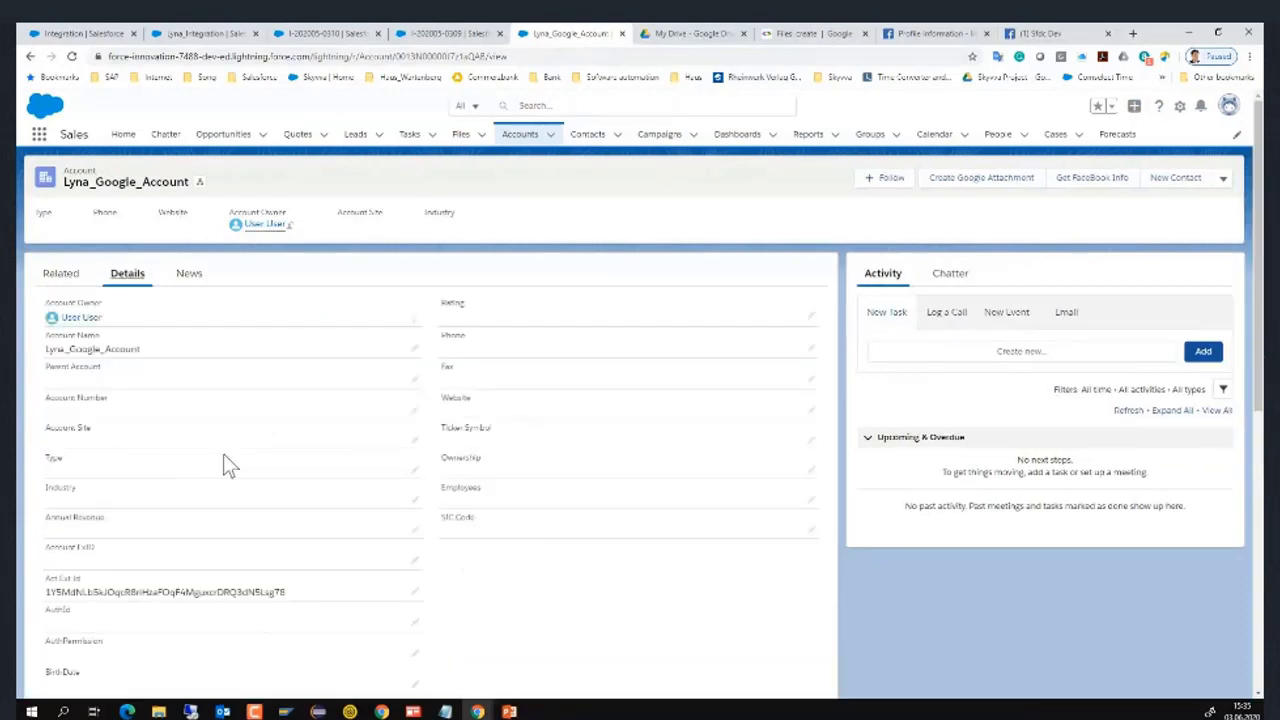
pyautogui.scroll(-1, 226, 464)
pyautogui.scroll(-1, 226, 464)
pyautogui.scroll(-3, 226, 464)
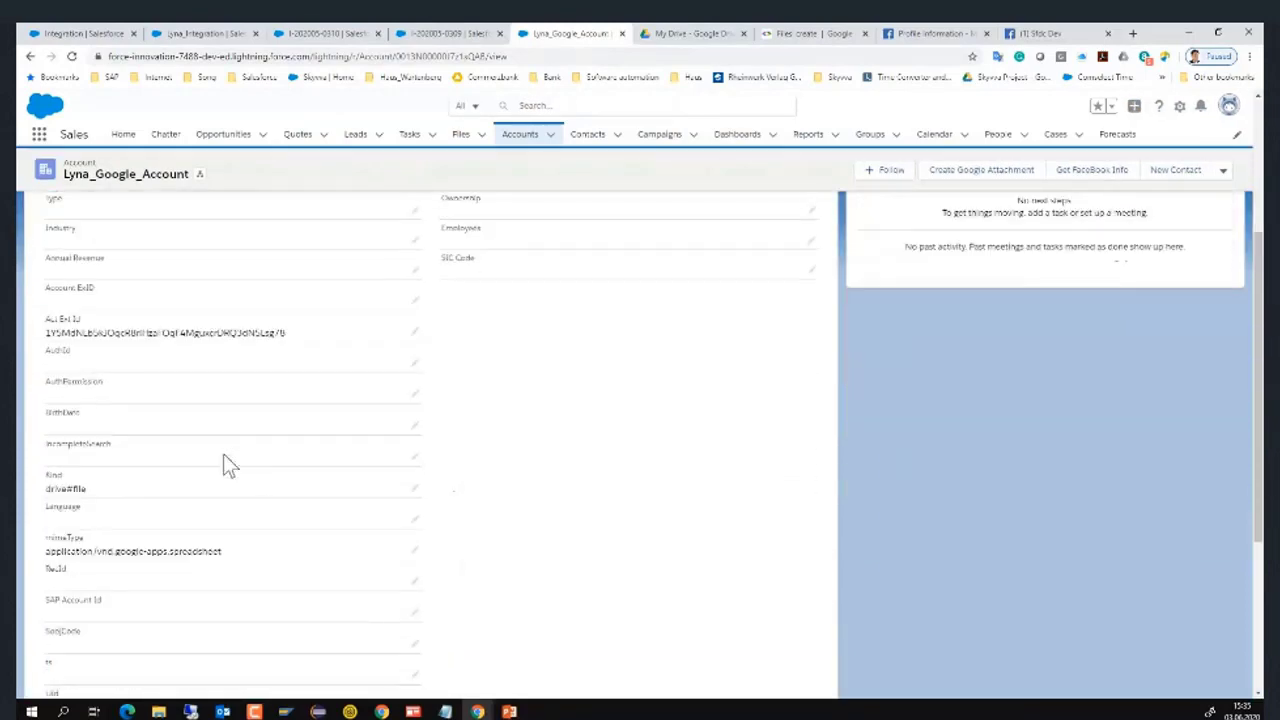
pyautogui.scroll(5, 350, 450)
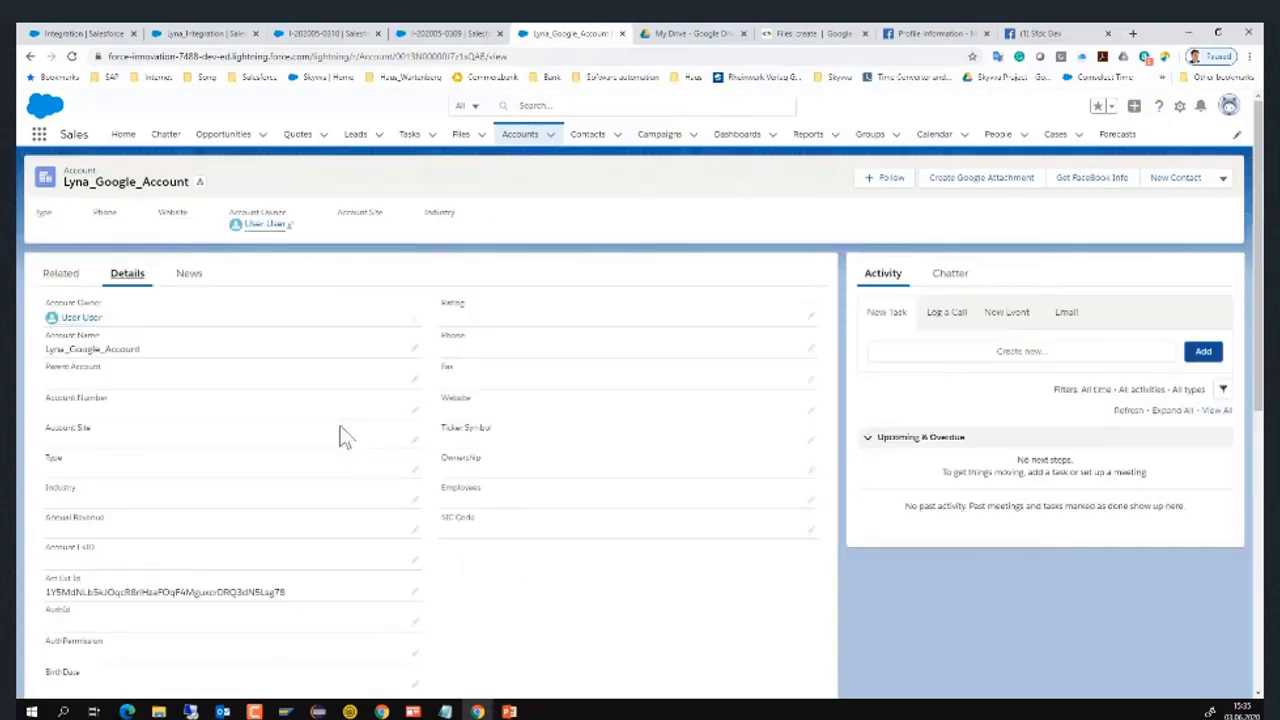
# Create a Google attachment from the Lyna_Google_Account record and dismiss the resulting message
pyautogui.click(68, 276)
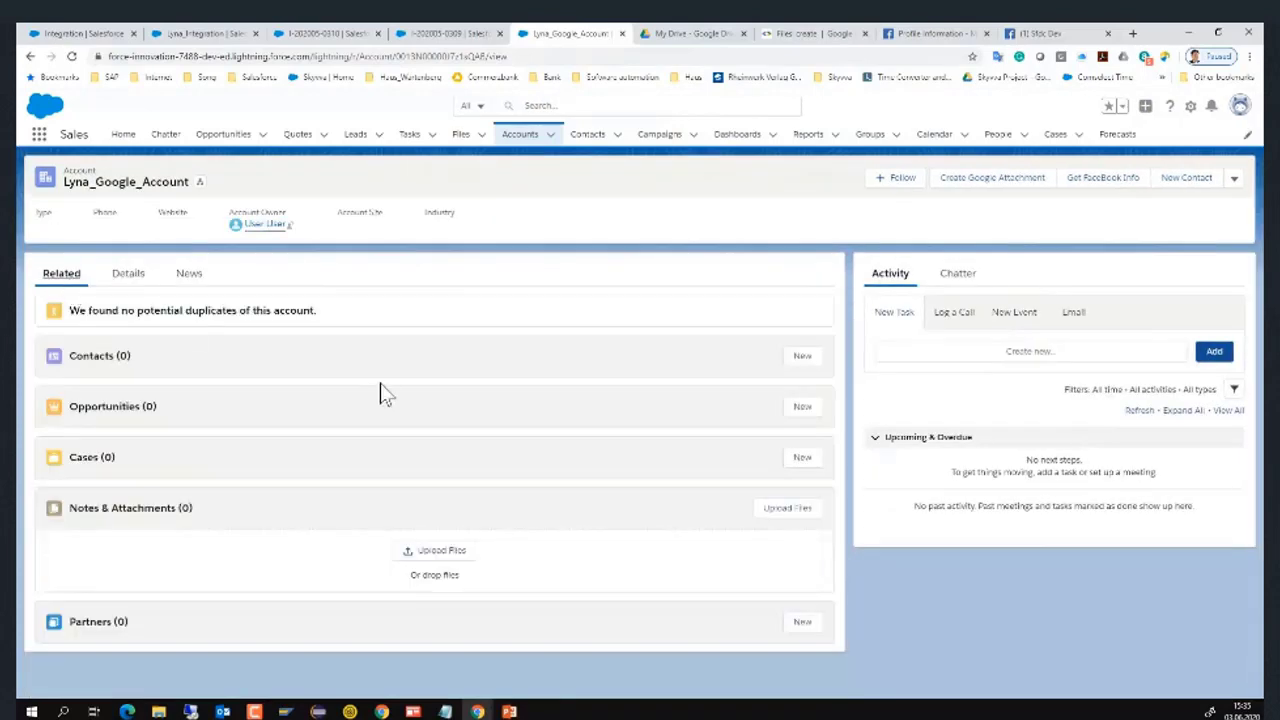
pyautogui.click(995, 180)
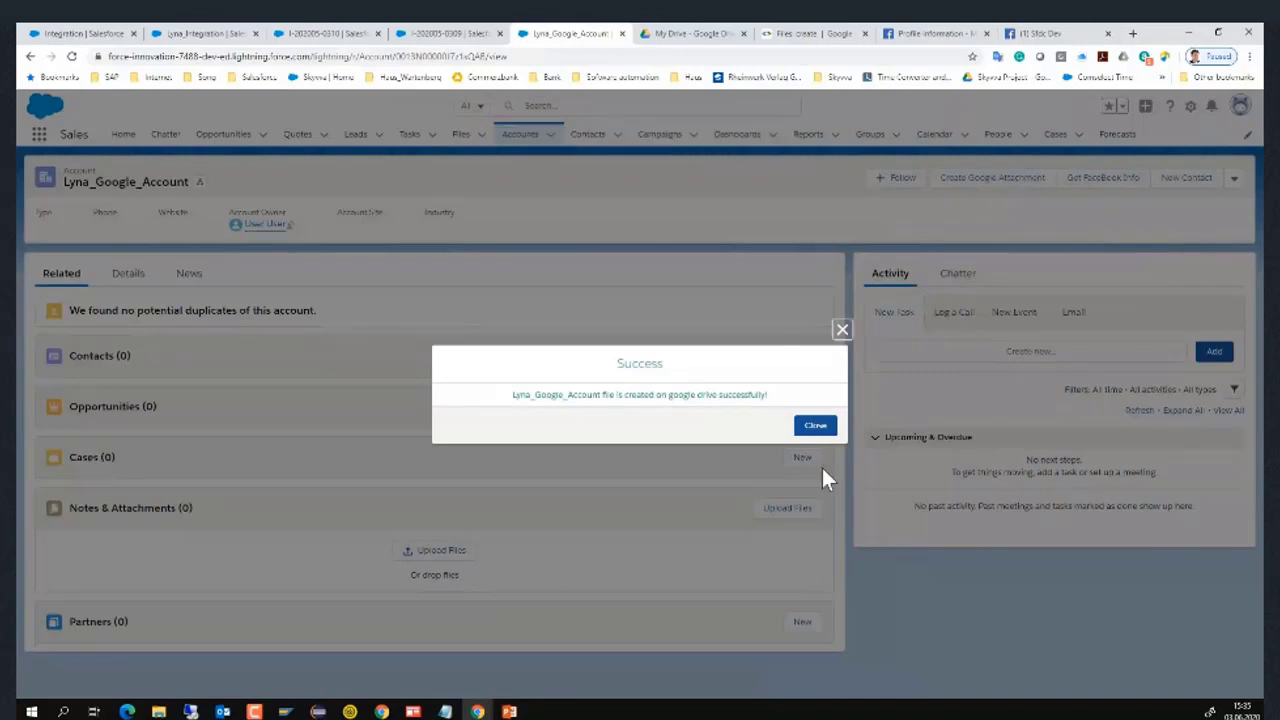
pyautogui.click(817, 428)
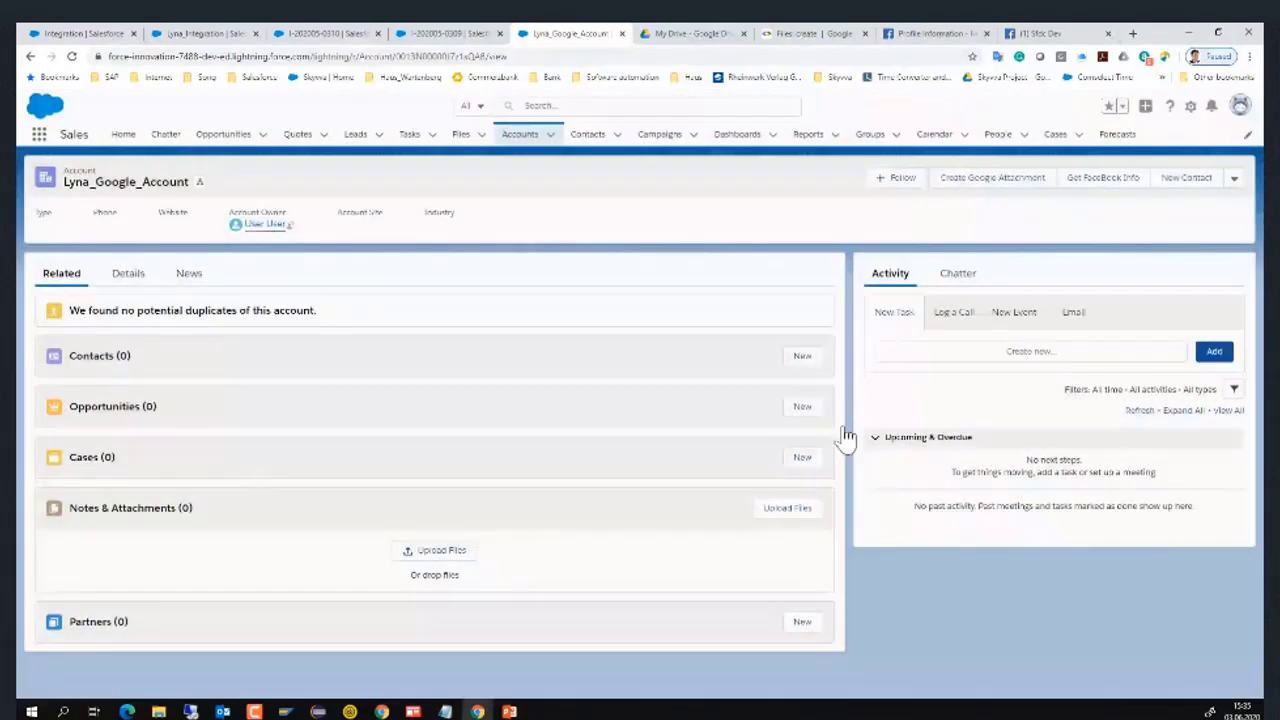
# Search for all messages of Lyna_Integration in its monitor without narrowing the filters
pyautogui.click(84, 34)
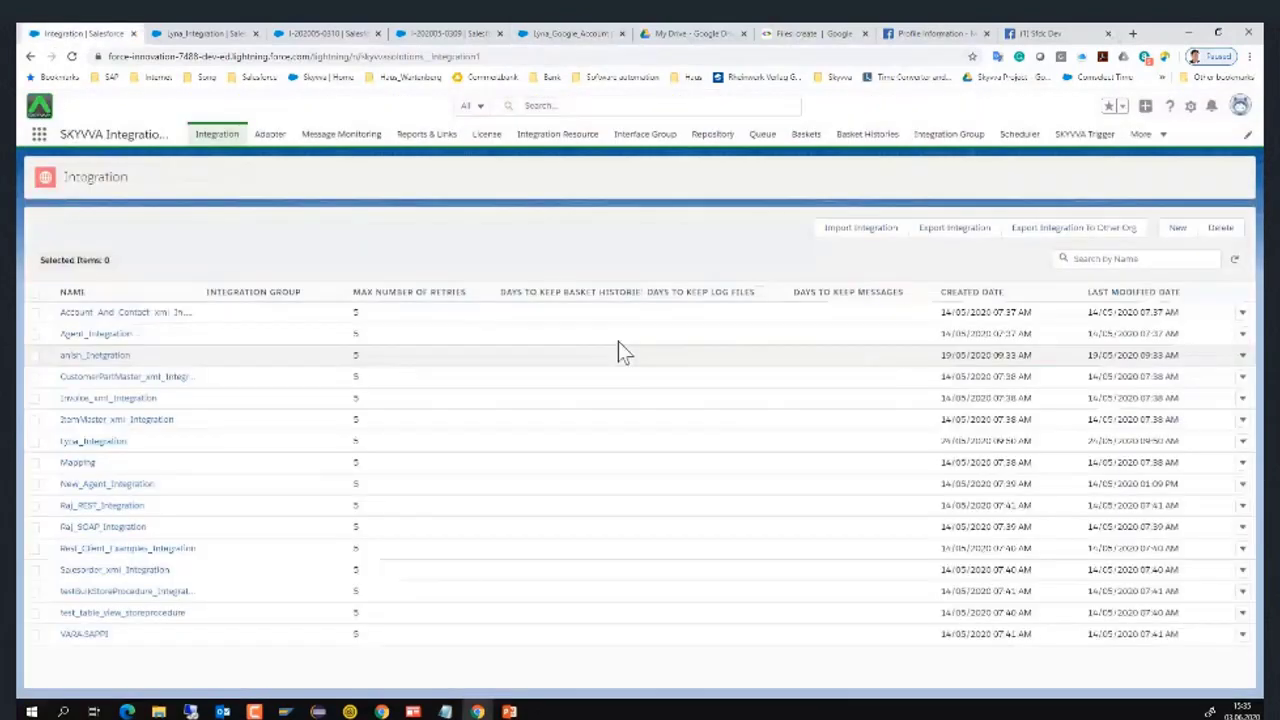
pyautogui.click(205, 34)
pyautogui.click(310, 262)
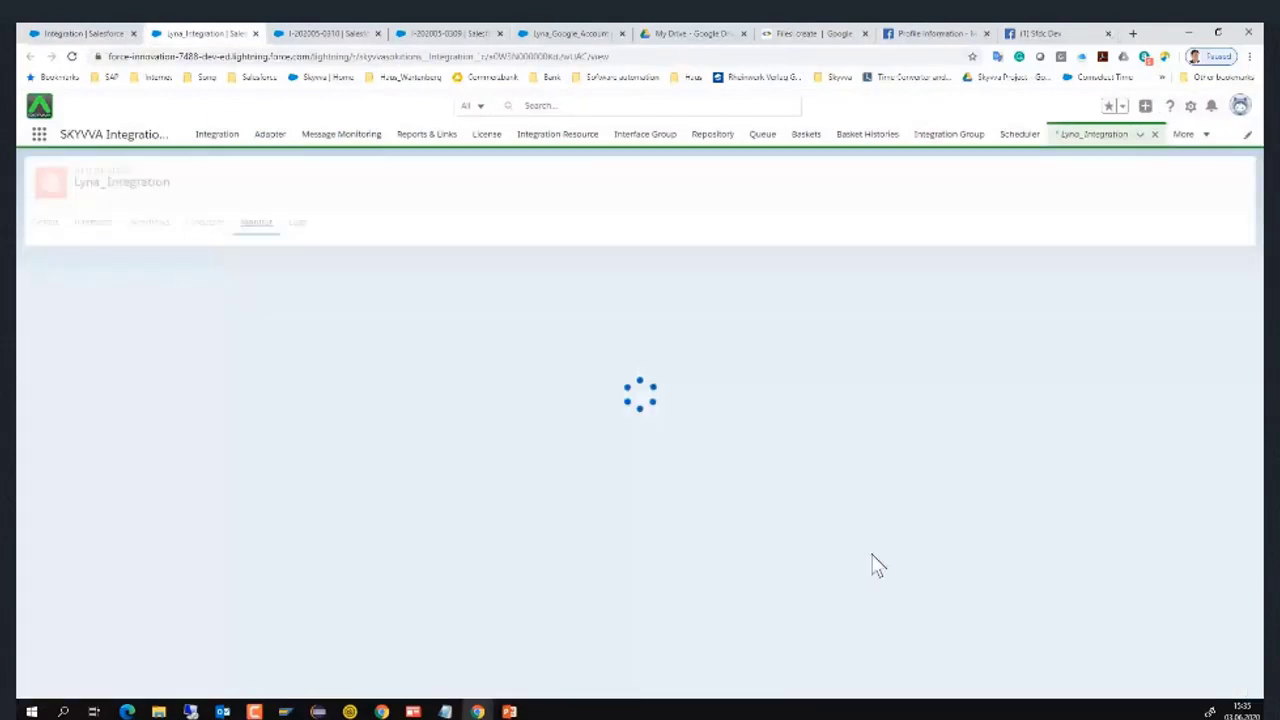
pyautogui.scroll(-3, 871, 563)
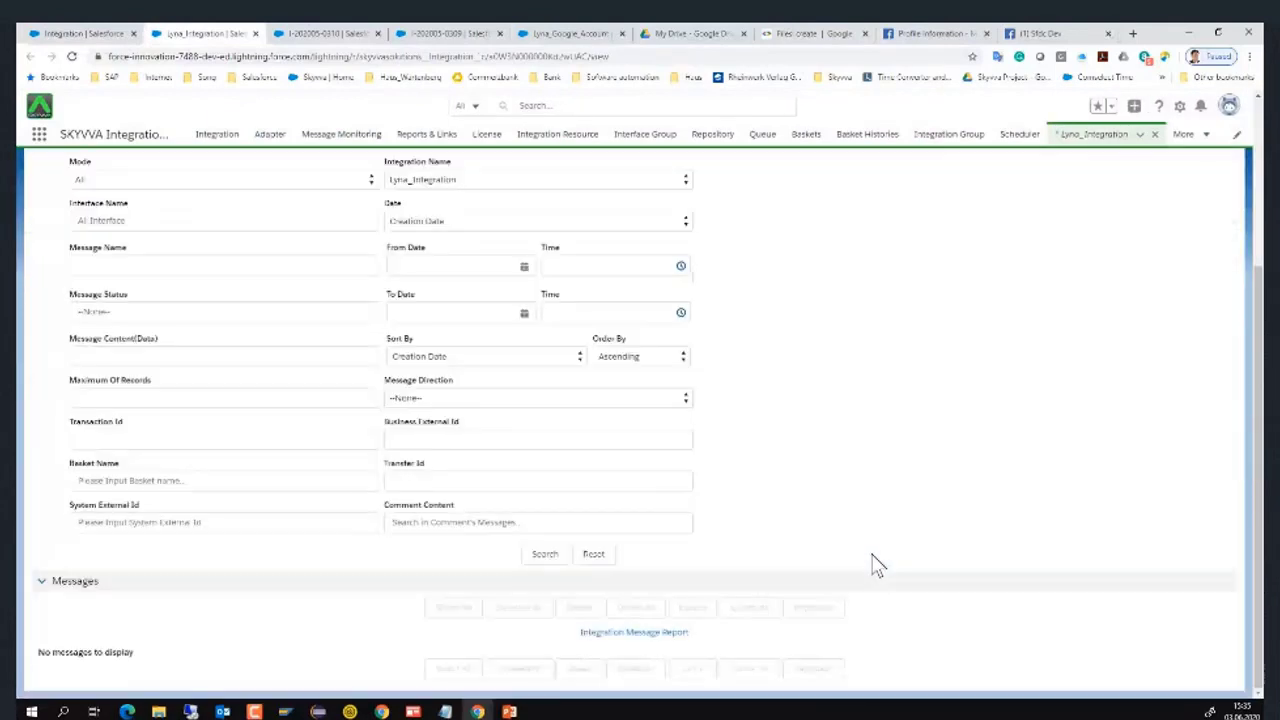
pyautogui.click(546, 555)
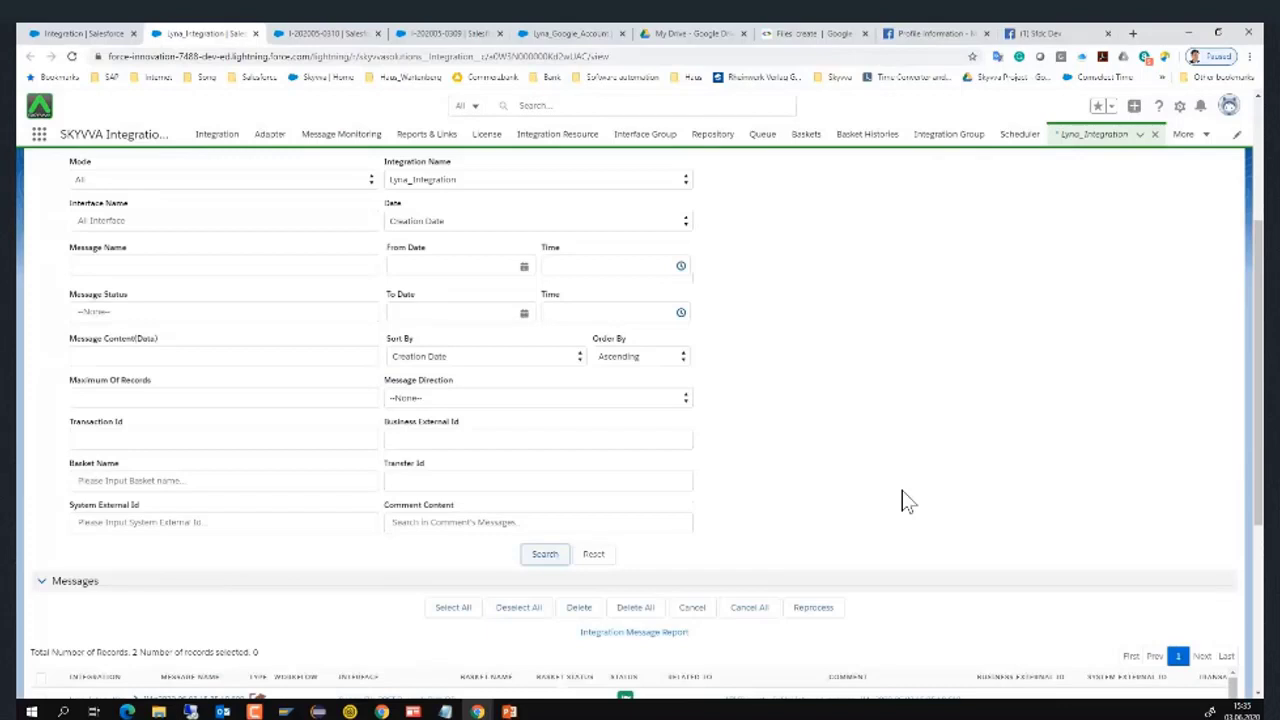
# Review the Mode filter options of the message monitor, keeping All
pyautogui.scroll(2, 363, 480)
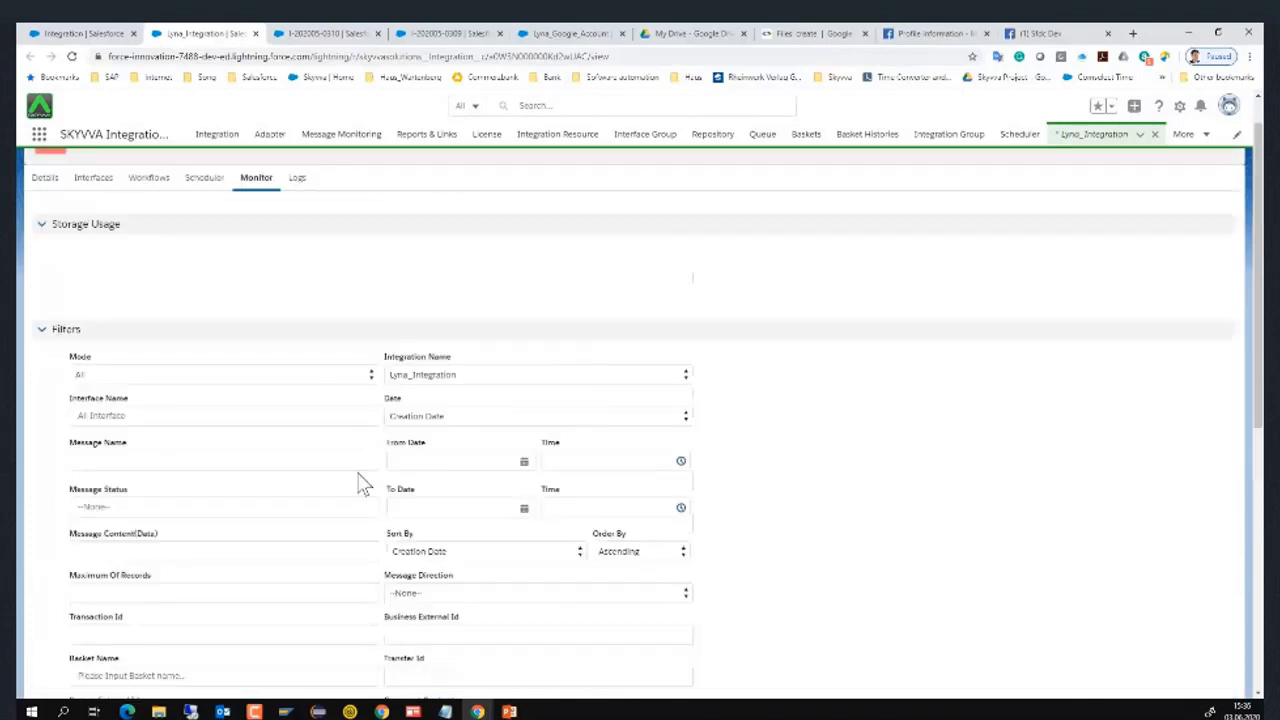
pyautogui.click(260, 378)
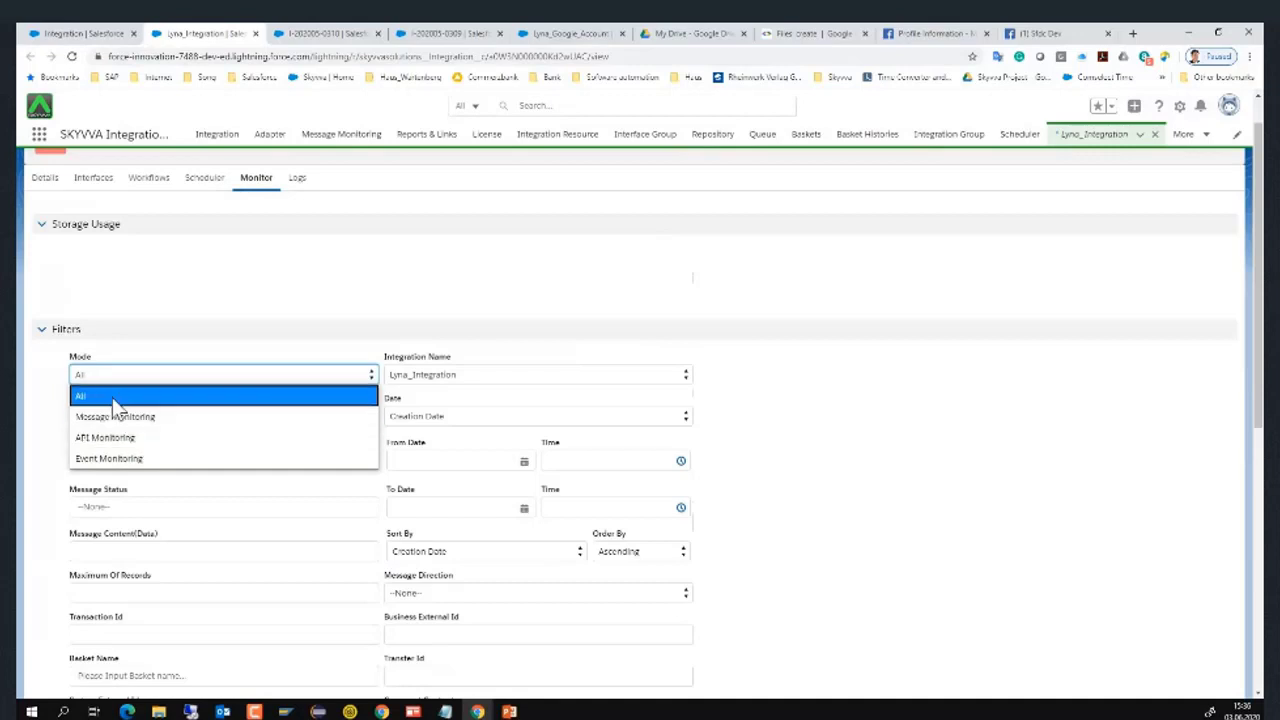
pyautogui.click(958, 464)
# Expand the outbound API request message and the inbound API response message to examine their child messages
pyautogui.scroll(-1, 962, 465)
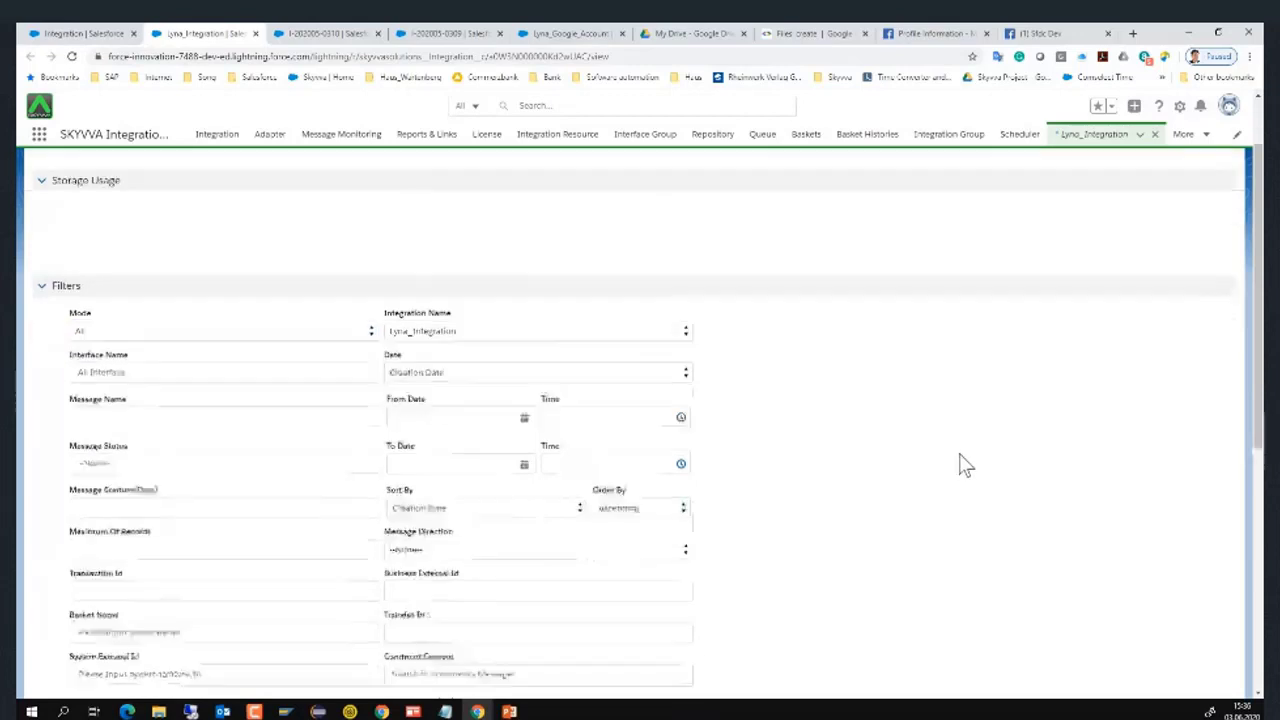
pyautogui.scroll(-3, 962, 465)
pyautogui.scroll(-1, 962, 465)
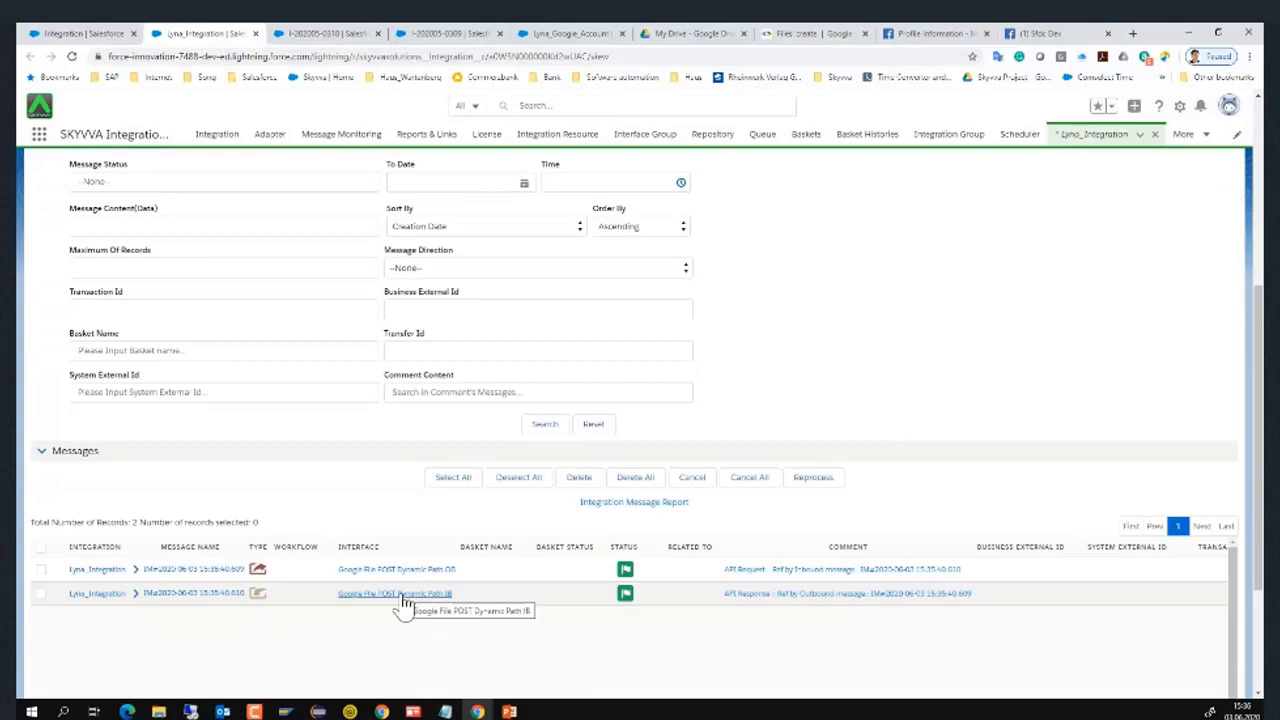
pyautogui.click(135, 569)
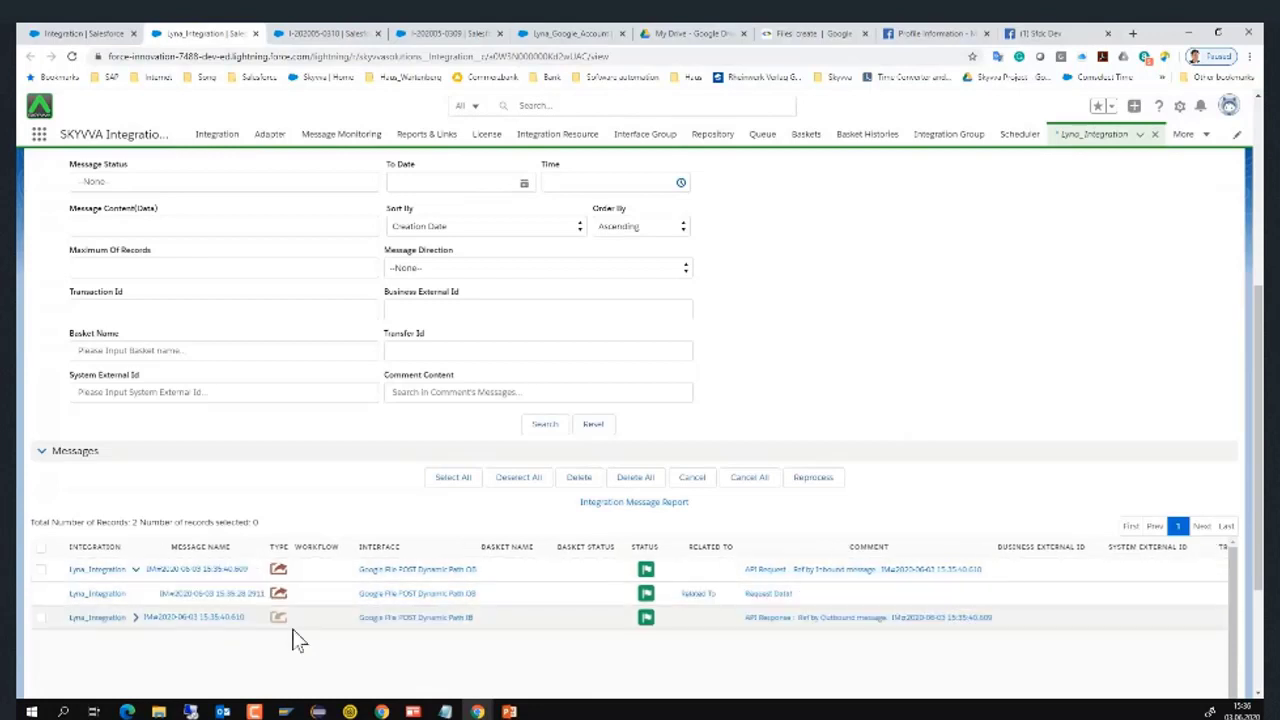
pyautogui.click(135, 617)
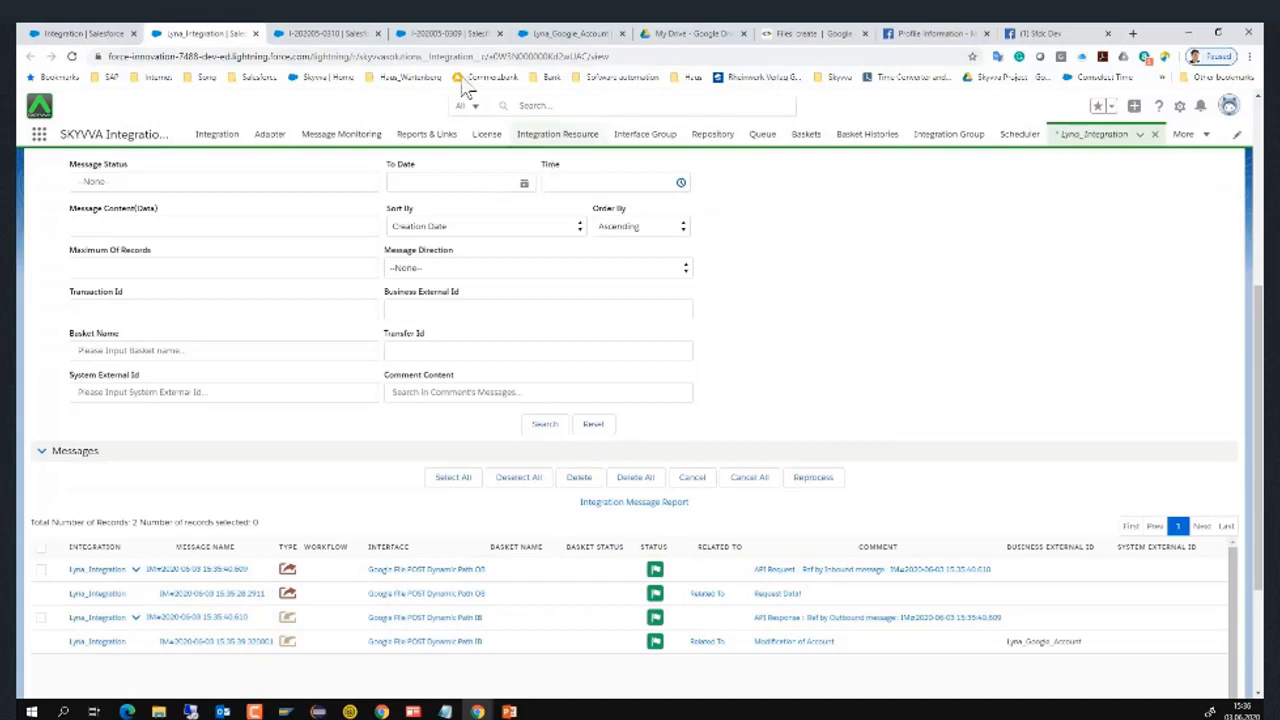
# Return to the Lyna_Google_Account record, and switch to Google Drive to check My Drive for its file
pyautogui.click(560, 35)
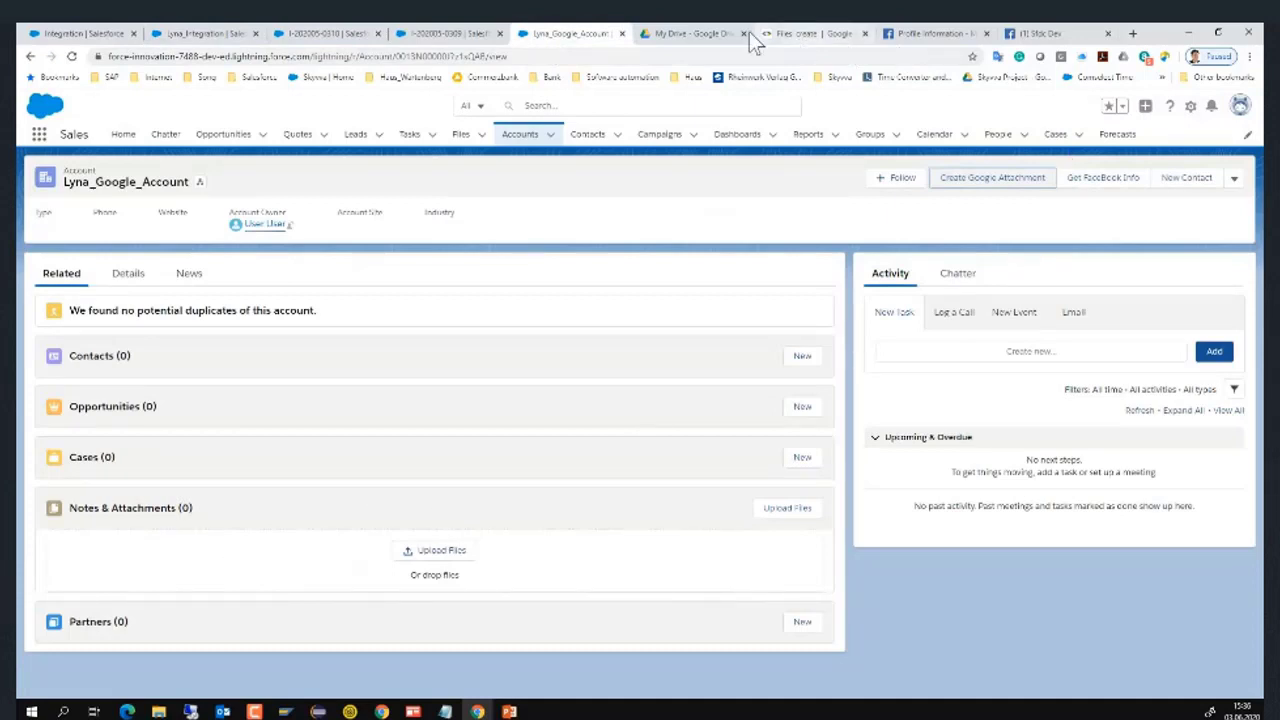
pyautogui.click(694, 33)
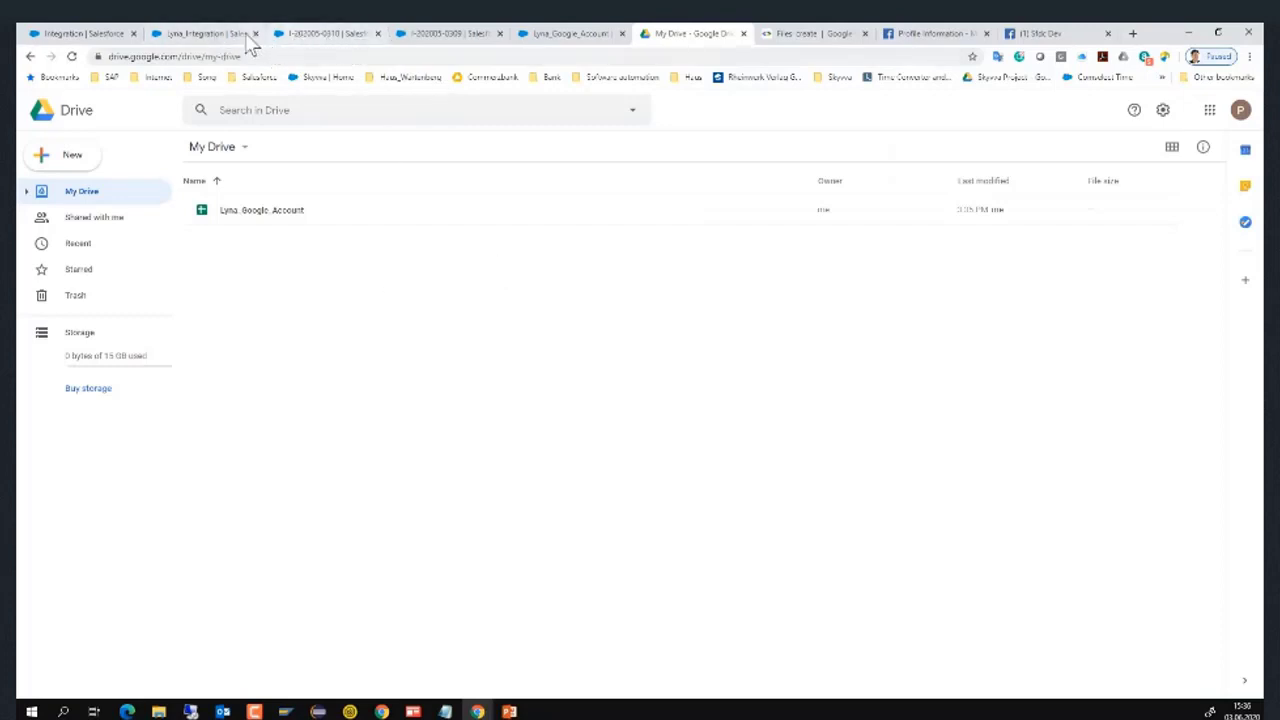
# Return to the Lyna_Google_Account record, and close the two Google File POST Dynamic Path interface pages
pyautogui.click(566, 34)
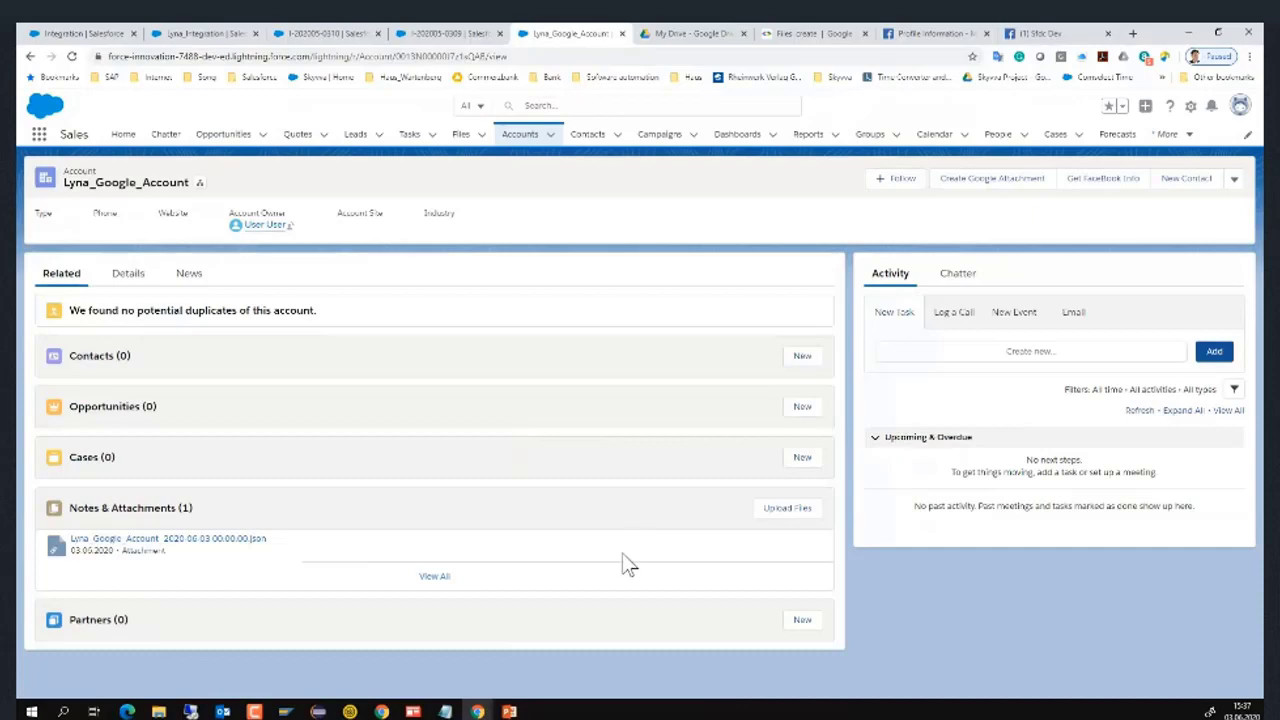
pyautogui.click(435, 35)
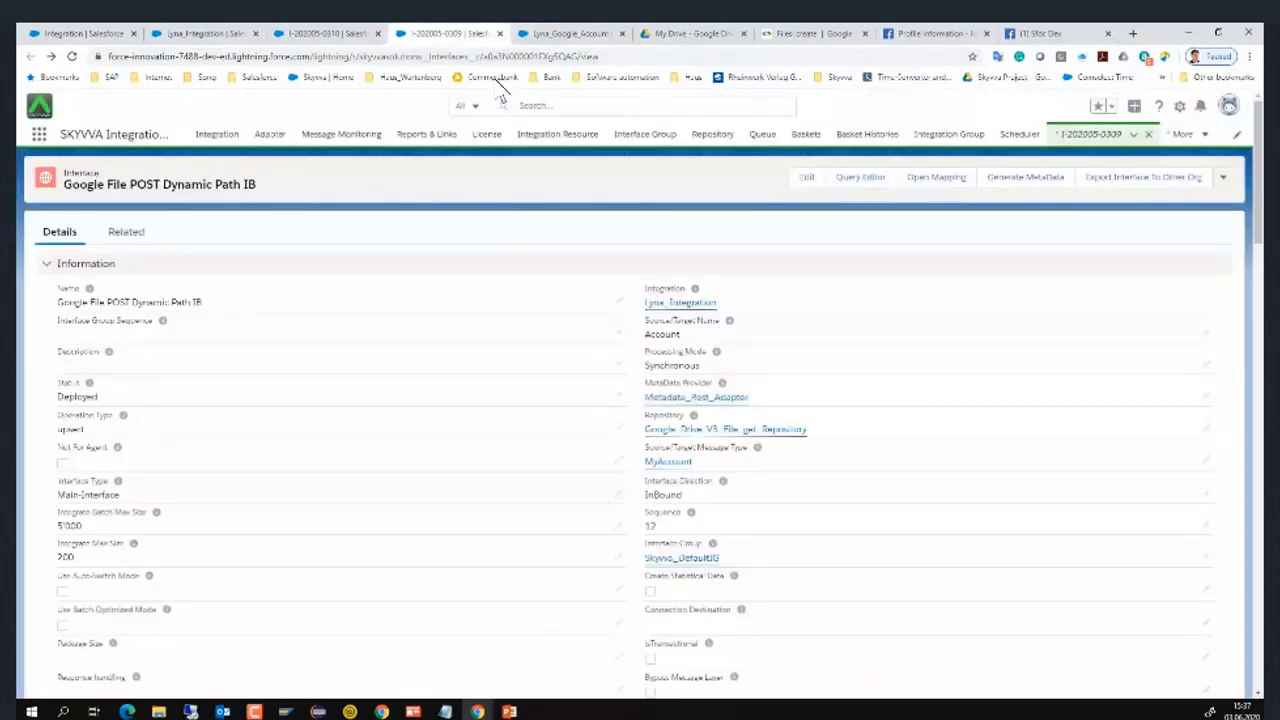
pyautogui.click(500, 33)
pyautogui.click(377, 33)
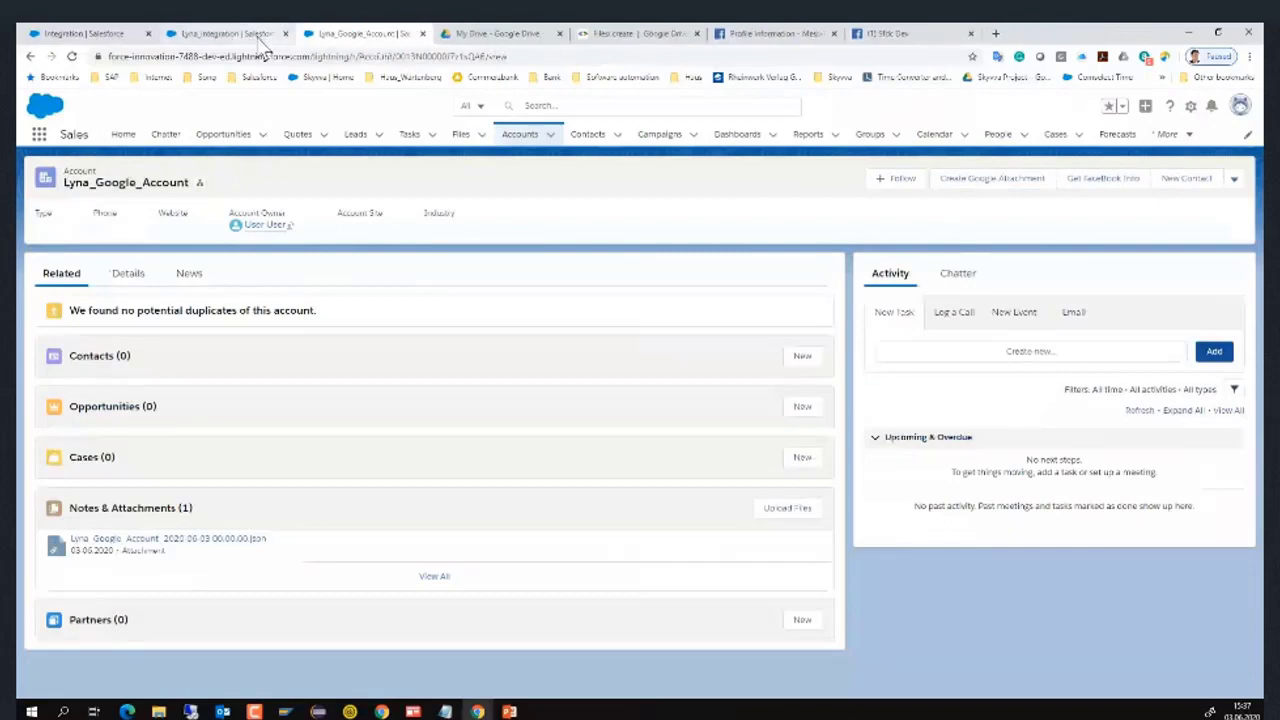
# Show the interfaces of Lyna_Integration and open the outbound FaceBook_GET_Request interface on its own page
pyautogui.click(263, 38)
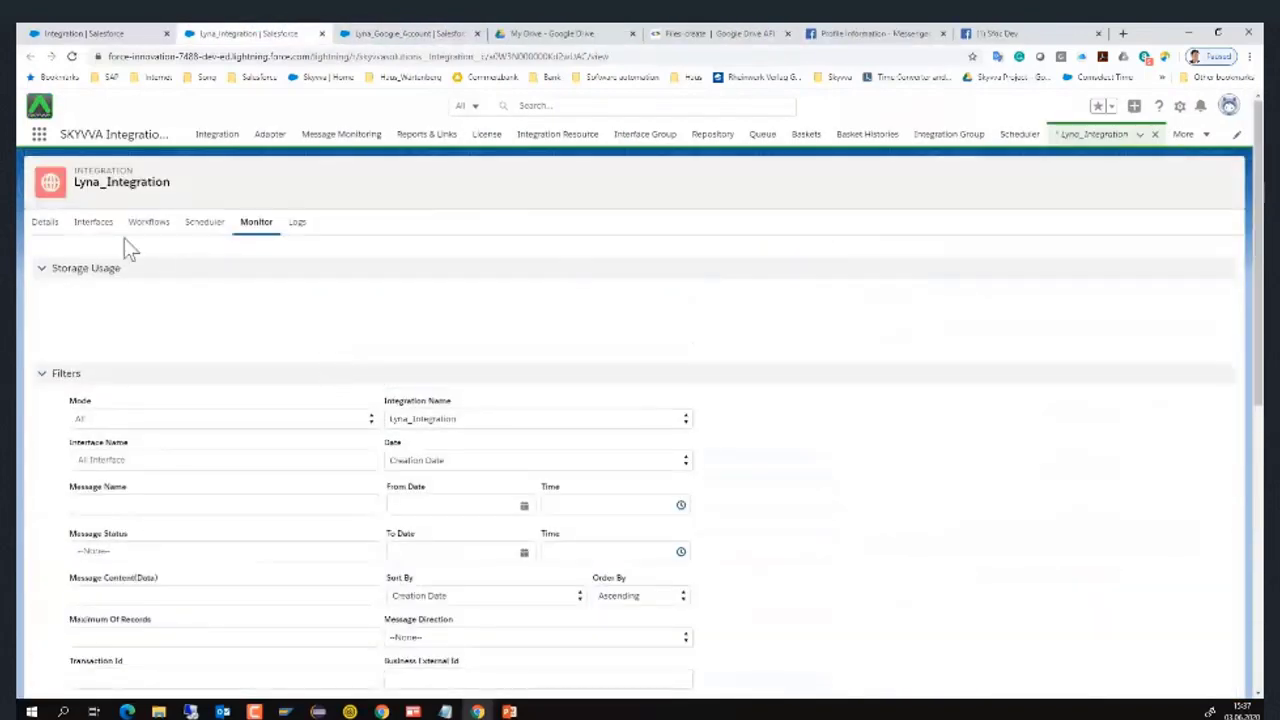
pyautogui.click(95, 224)
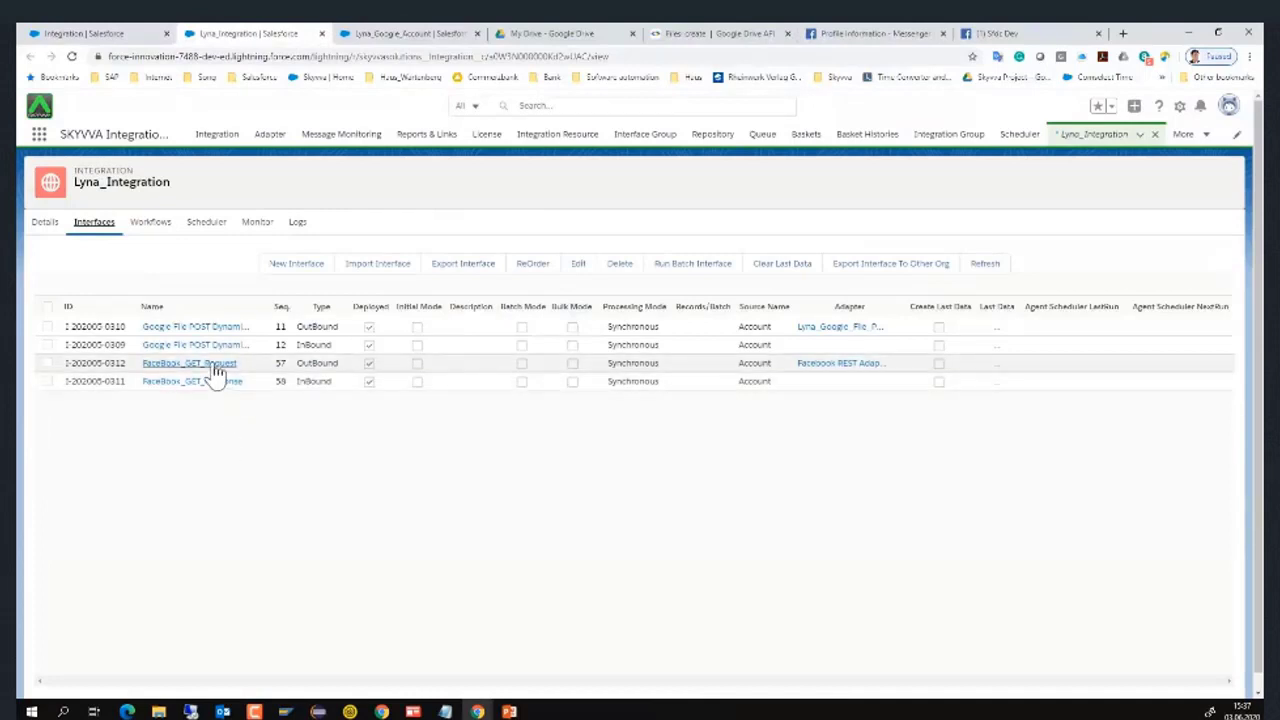
pyautogui.click(243, 382)
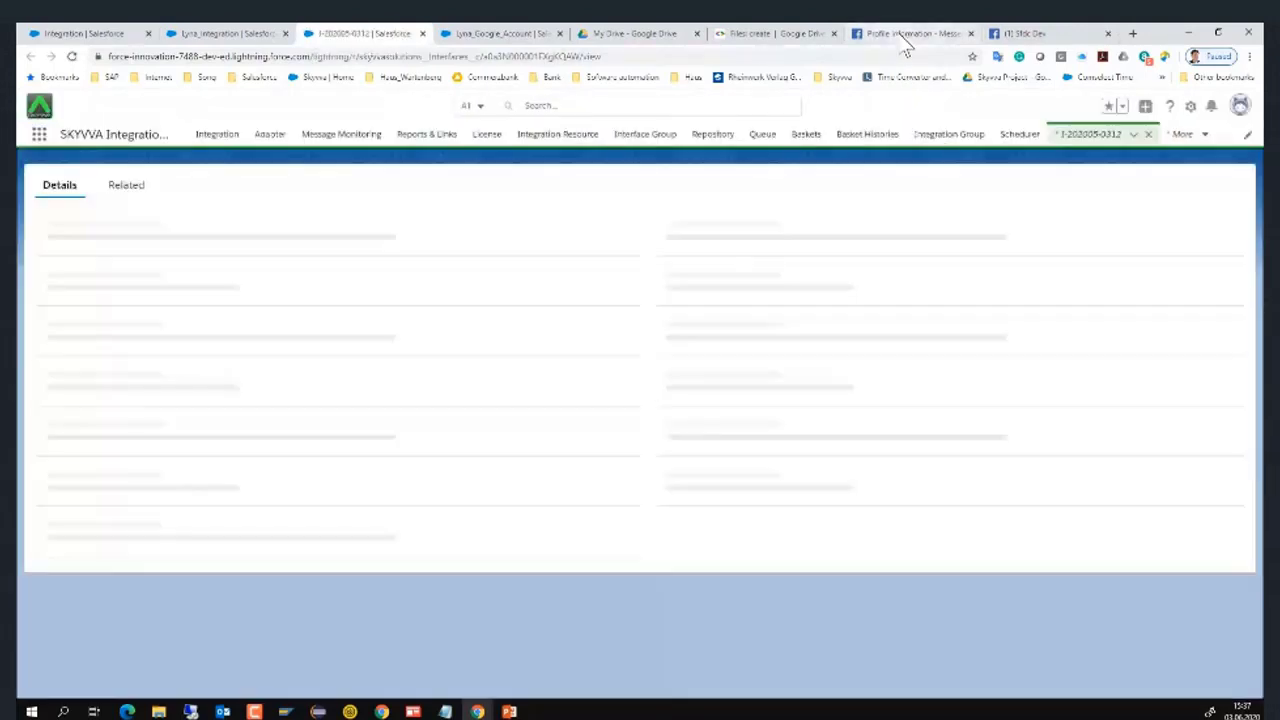
# Read the Facebook User Profile API documentation, covering the available profile fields, the profile retrieval example and the error codes
pyautogui.click(905, 33)
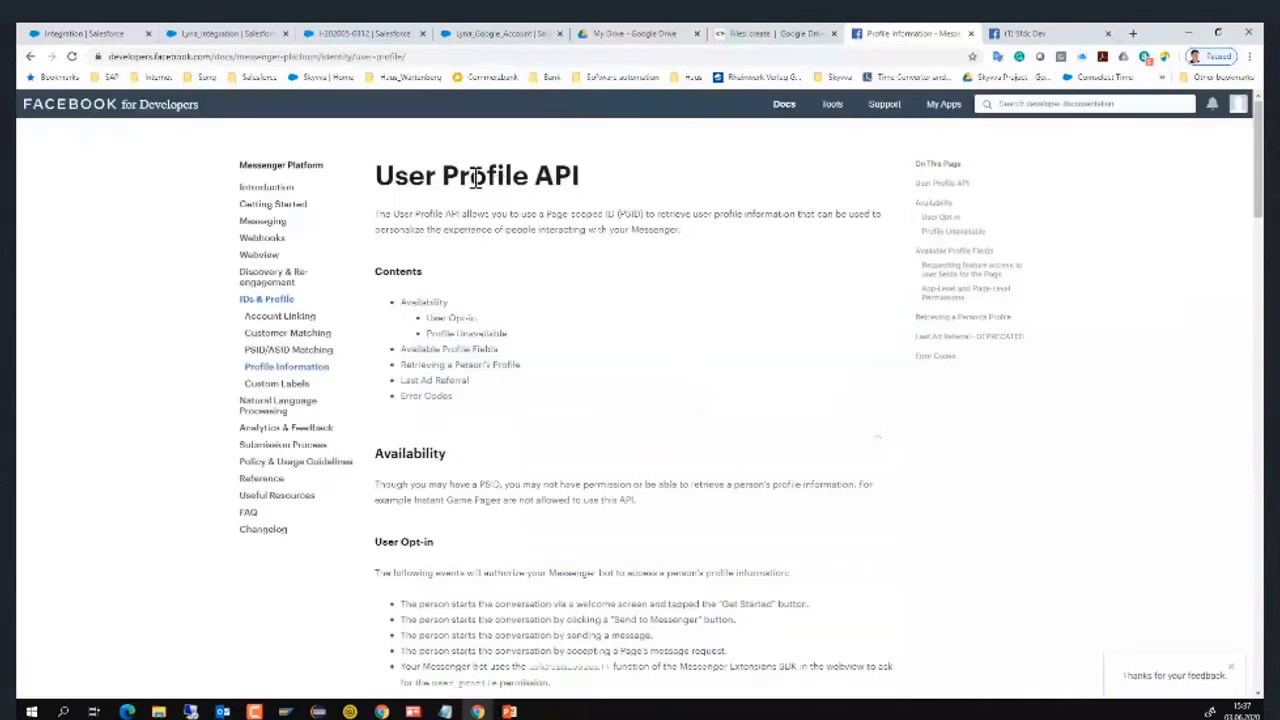
pyautogui.moveTo(470, 178); pyautogui.dragTo(597, 179)
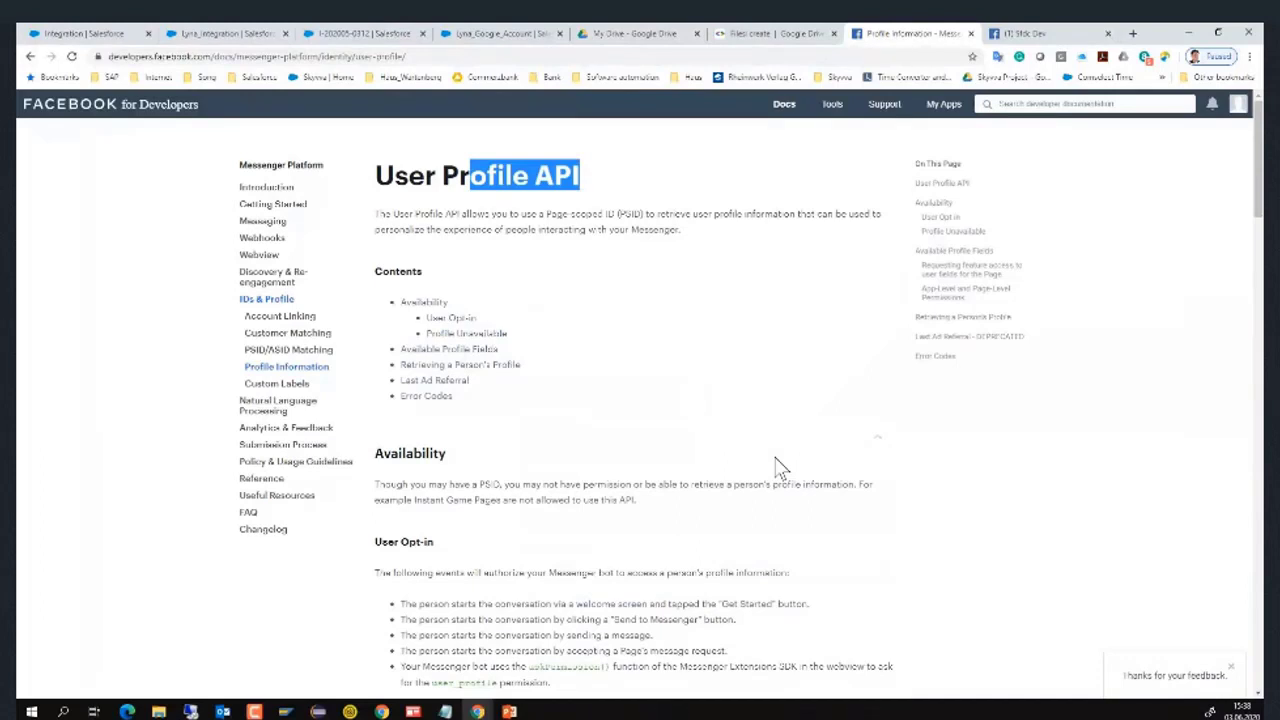
pyautogui.scroll(-3, 724, 443)
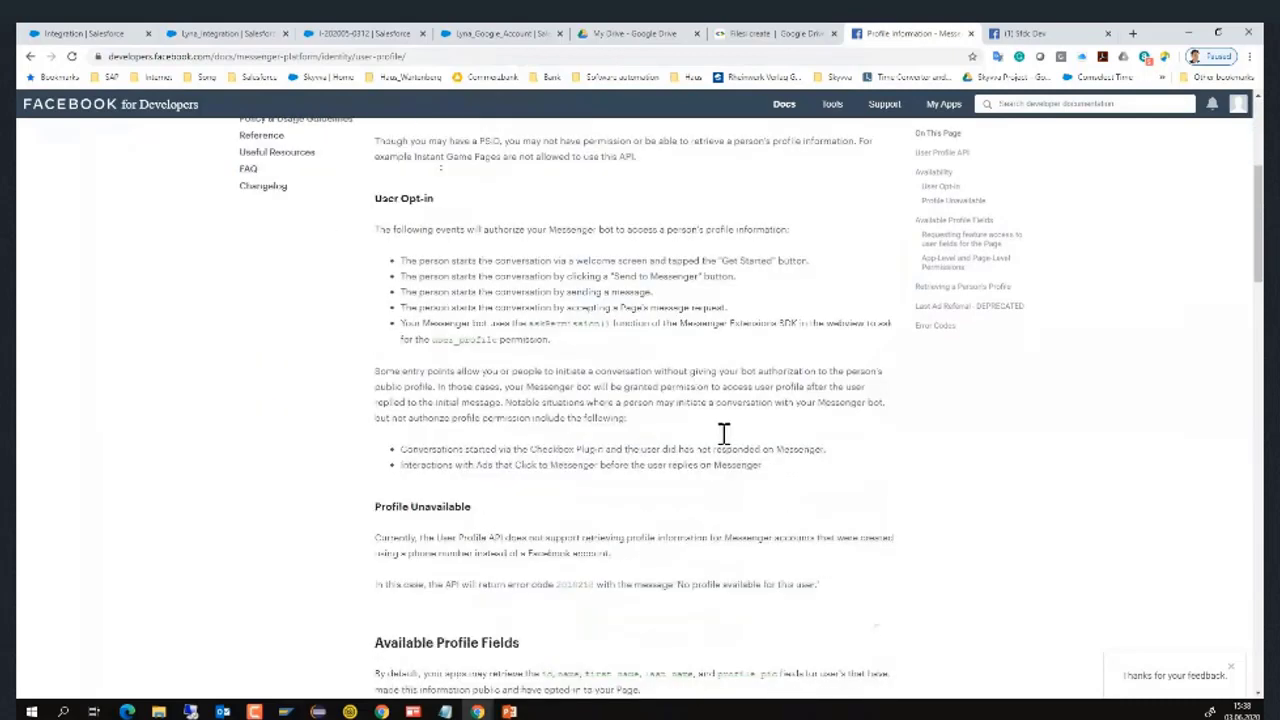
pyautogui.scroll(-3, 724, 433)
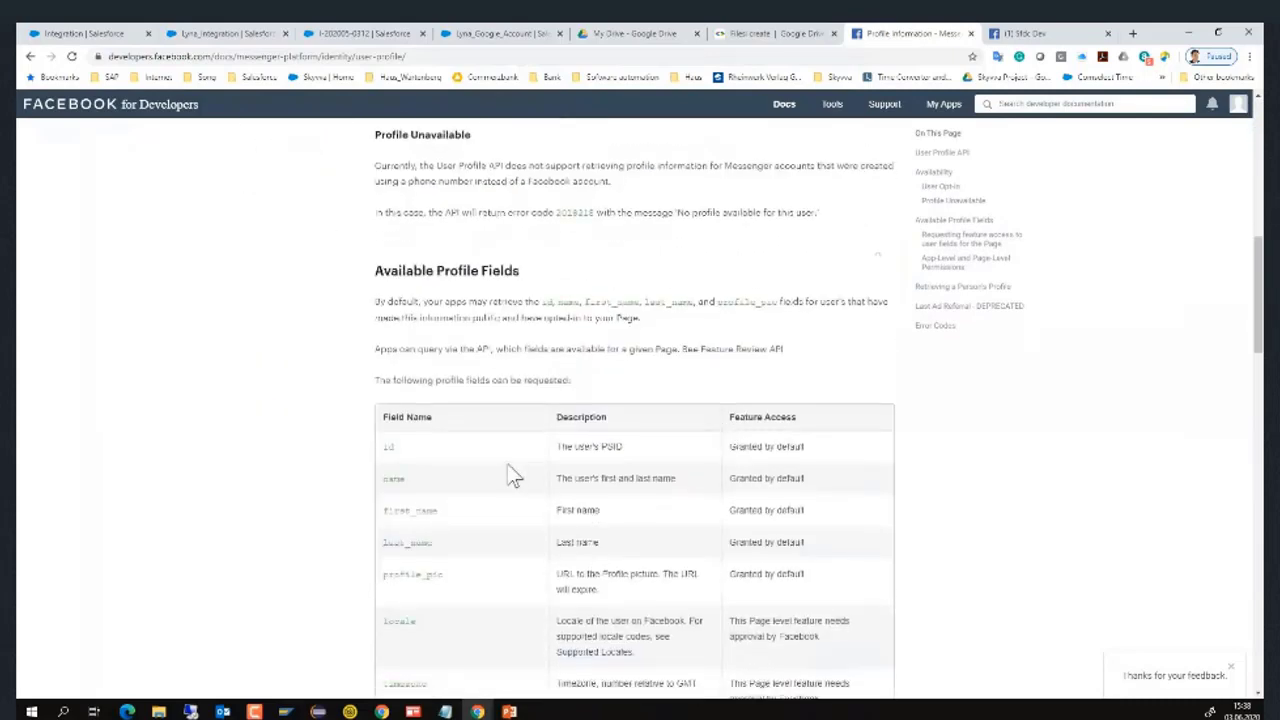
pyautogui.scroll(-4, 697, 514)
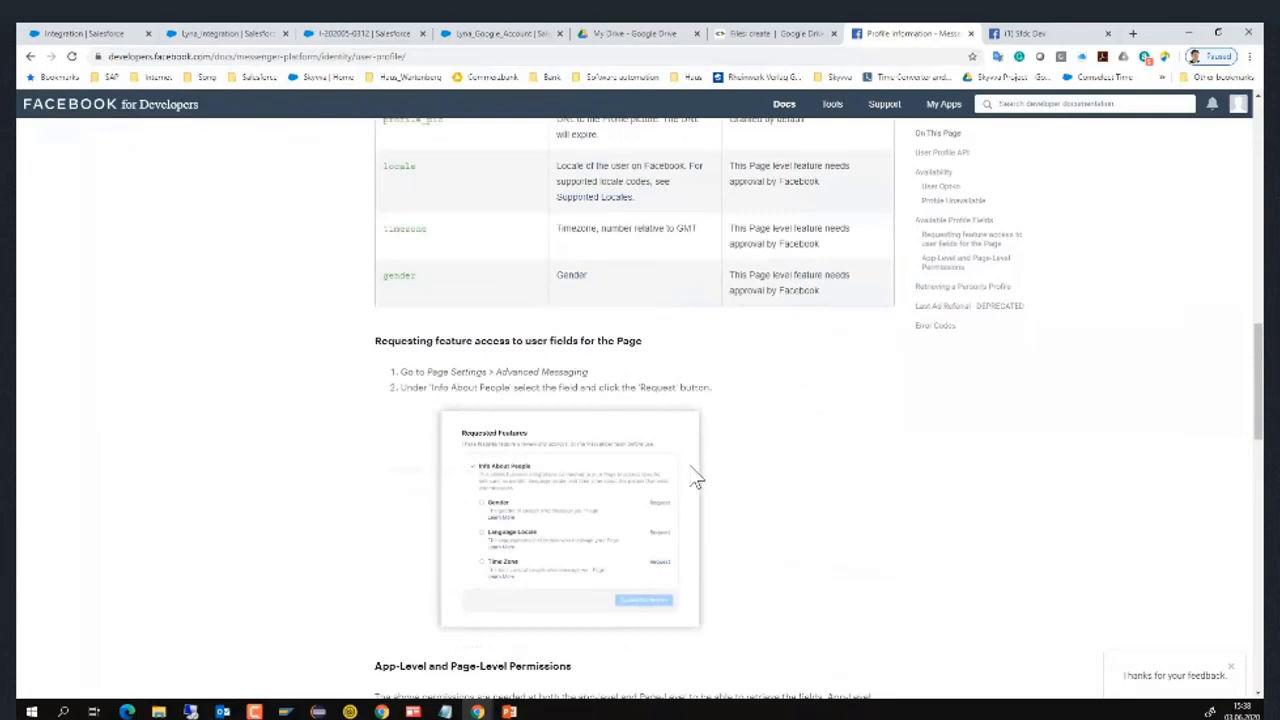
pyautogui.scroll(-4, 697, 481)
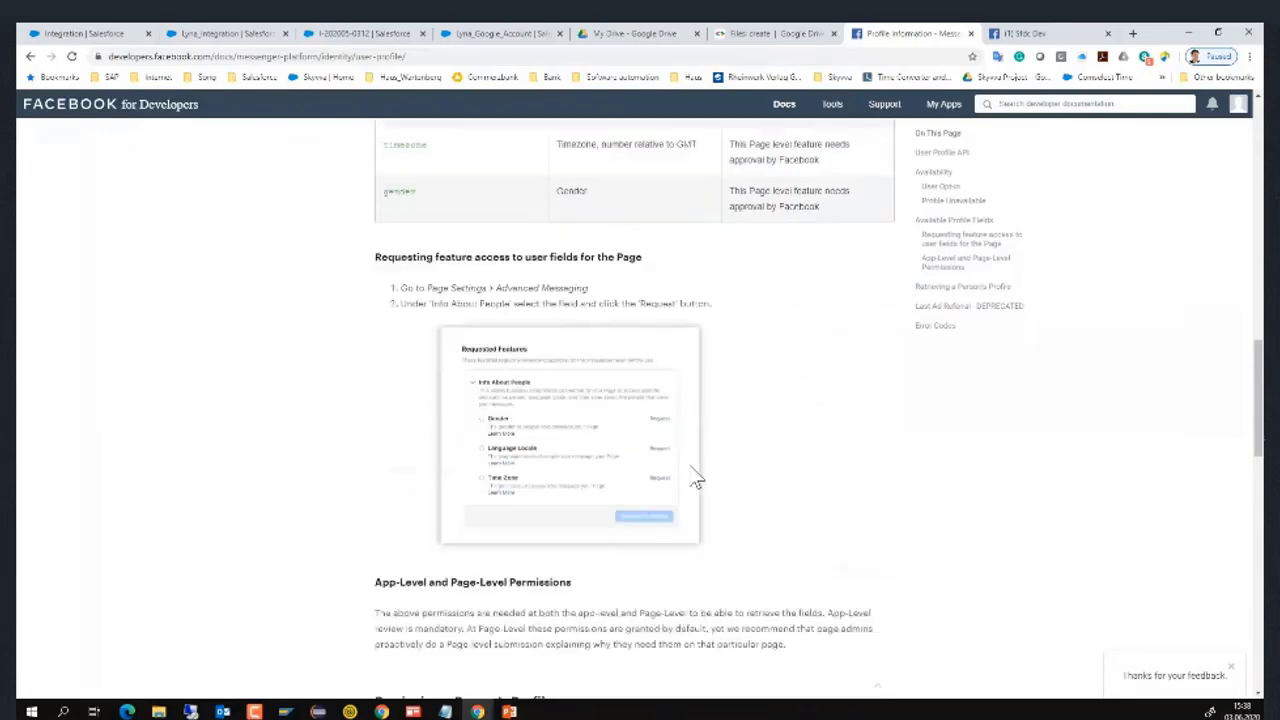
pyautogui.scroll(-2, 697, 478)
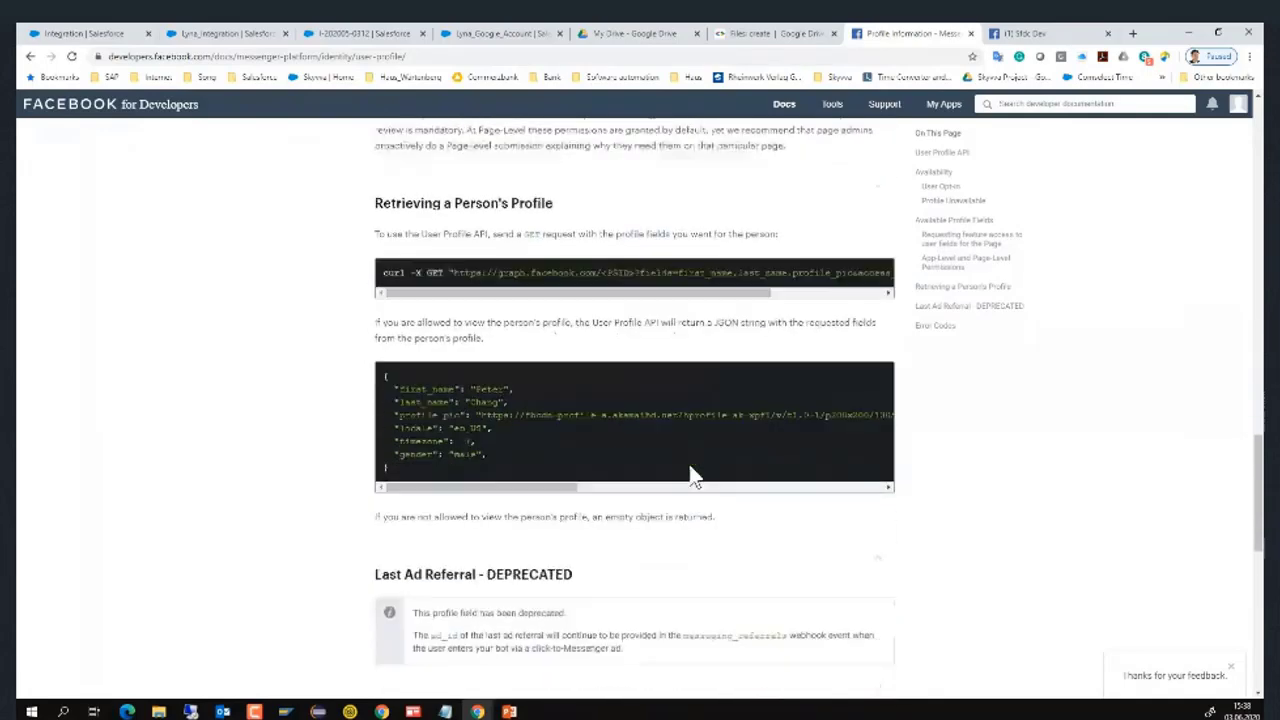
pyautogui.scroll(-2, 697, 478)
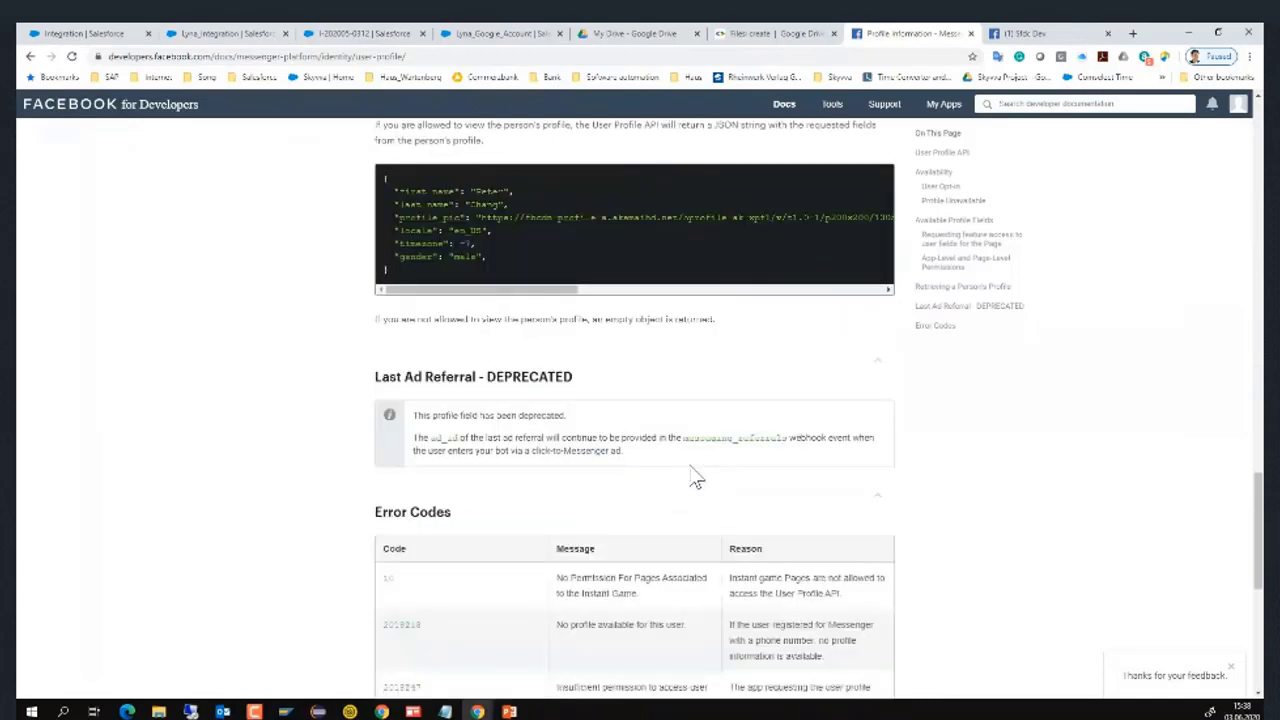
pyautogui.scroll(-2, 697, 478)
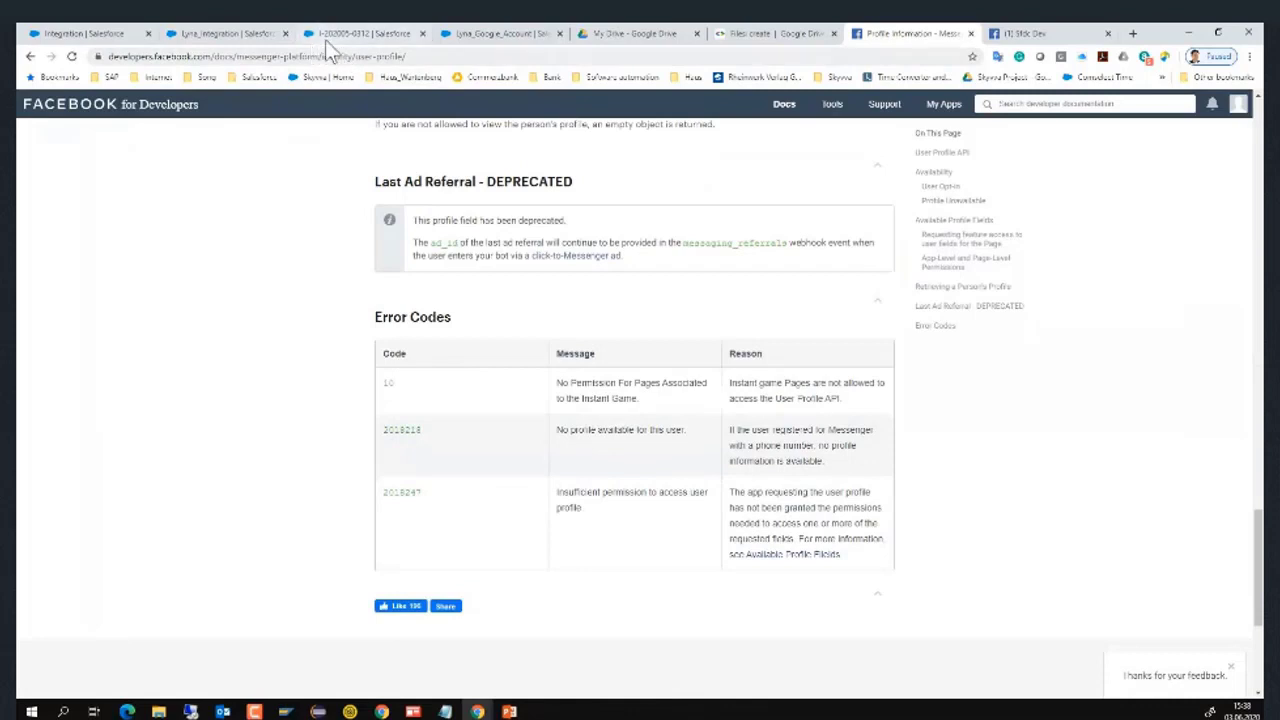
# Examine the FaceBook_GET_Request mapping with the target's URL, Header and Body nodes expanded, and leave it without saving
pyautogui.click(350, 34)
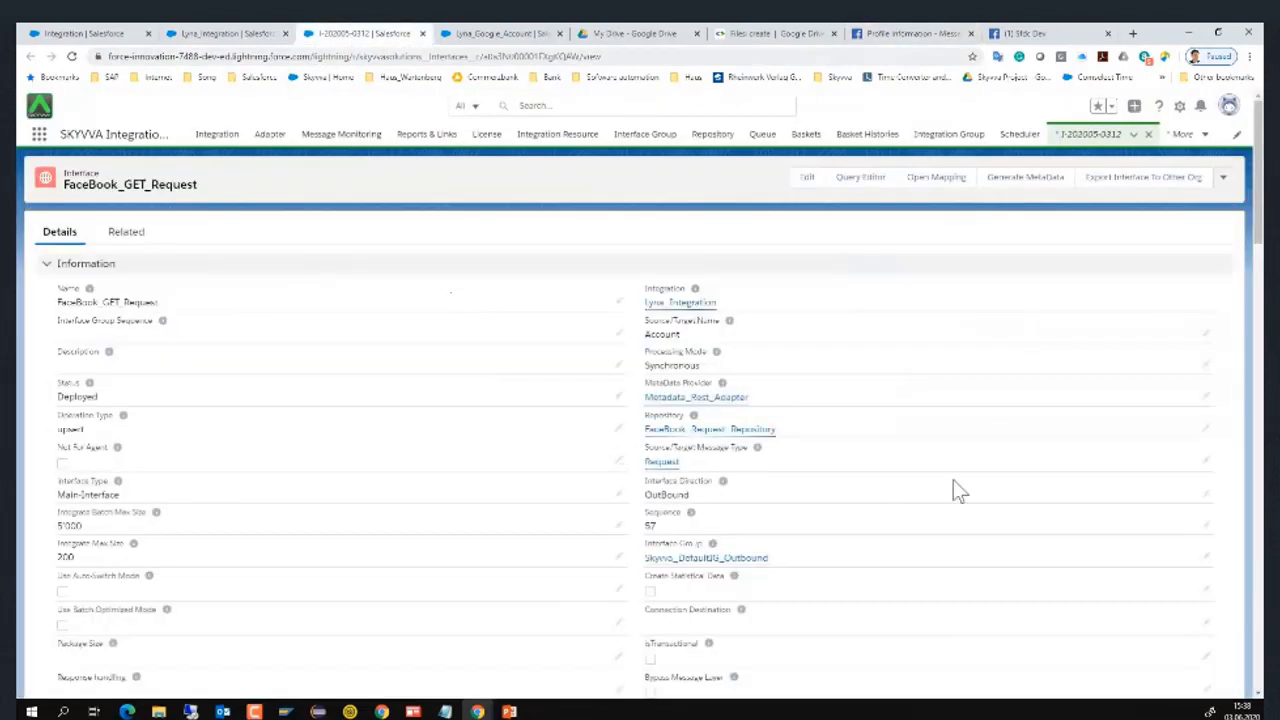
pyautogui.click(932, 189)
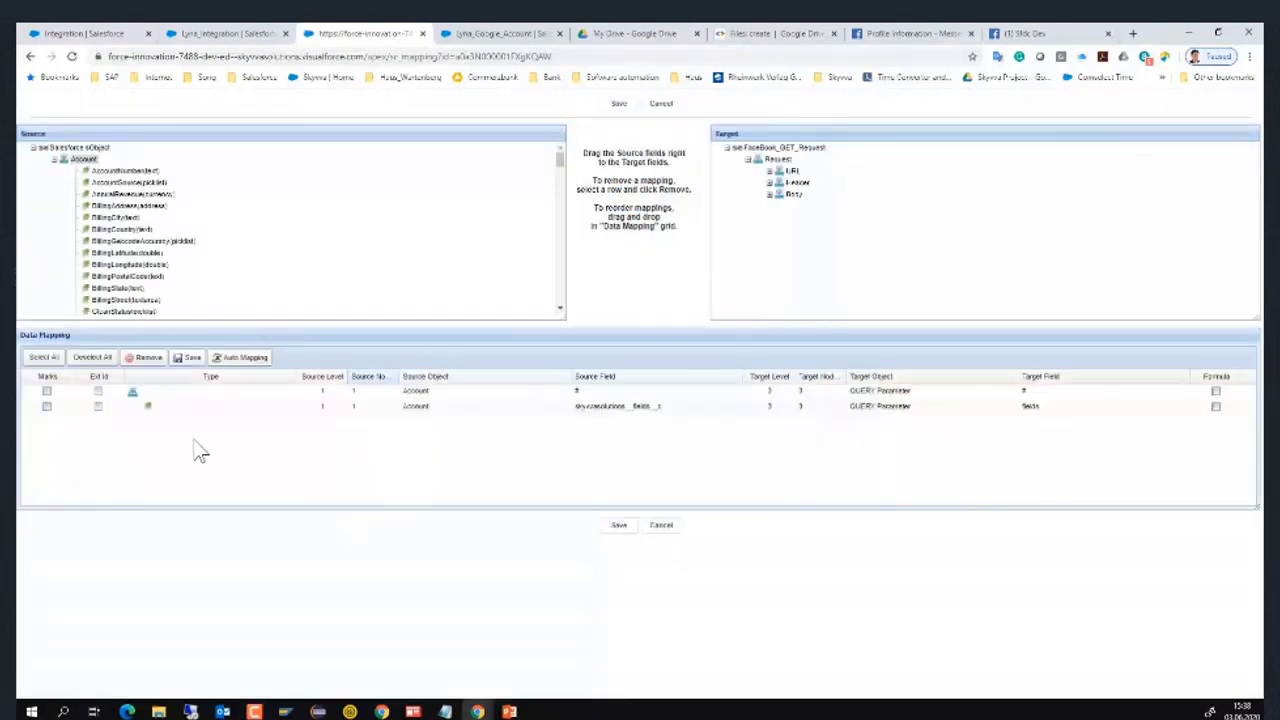
pyautogui.click(769, 194)
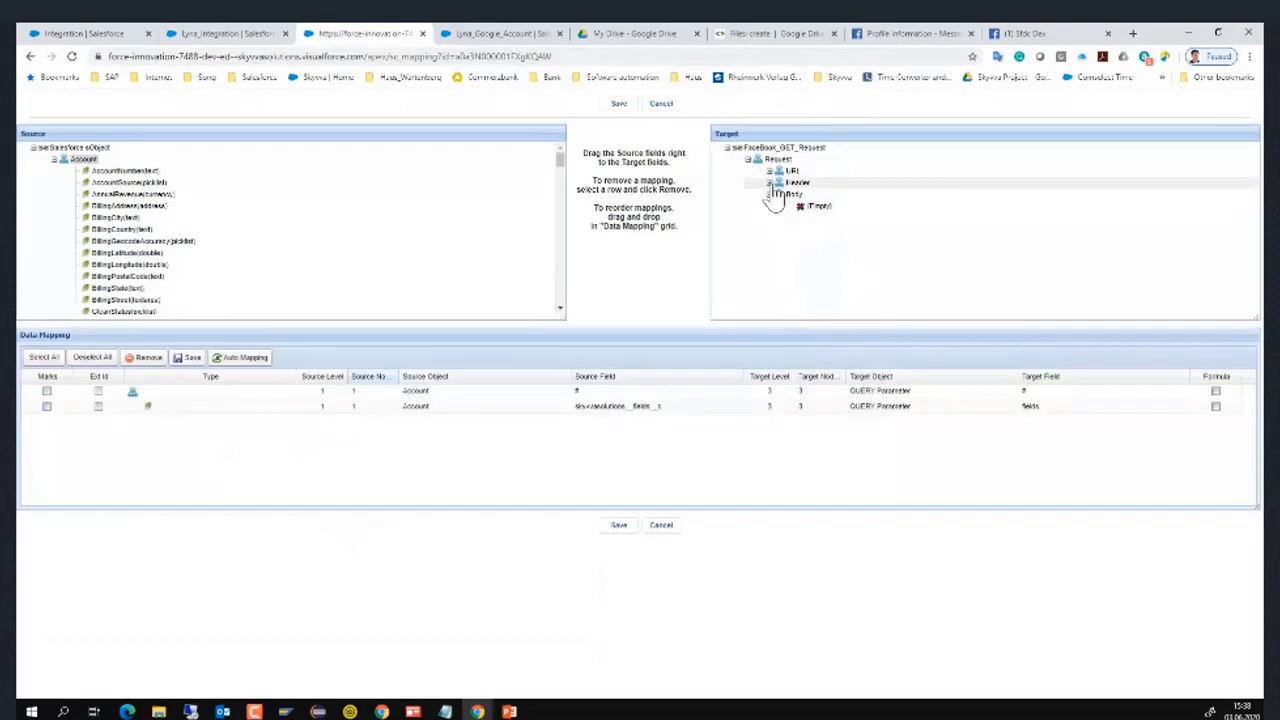
pyautogui.click(769, 183)
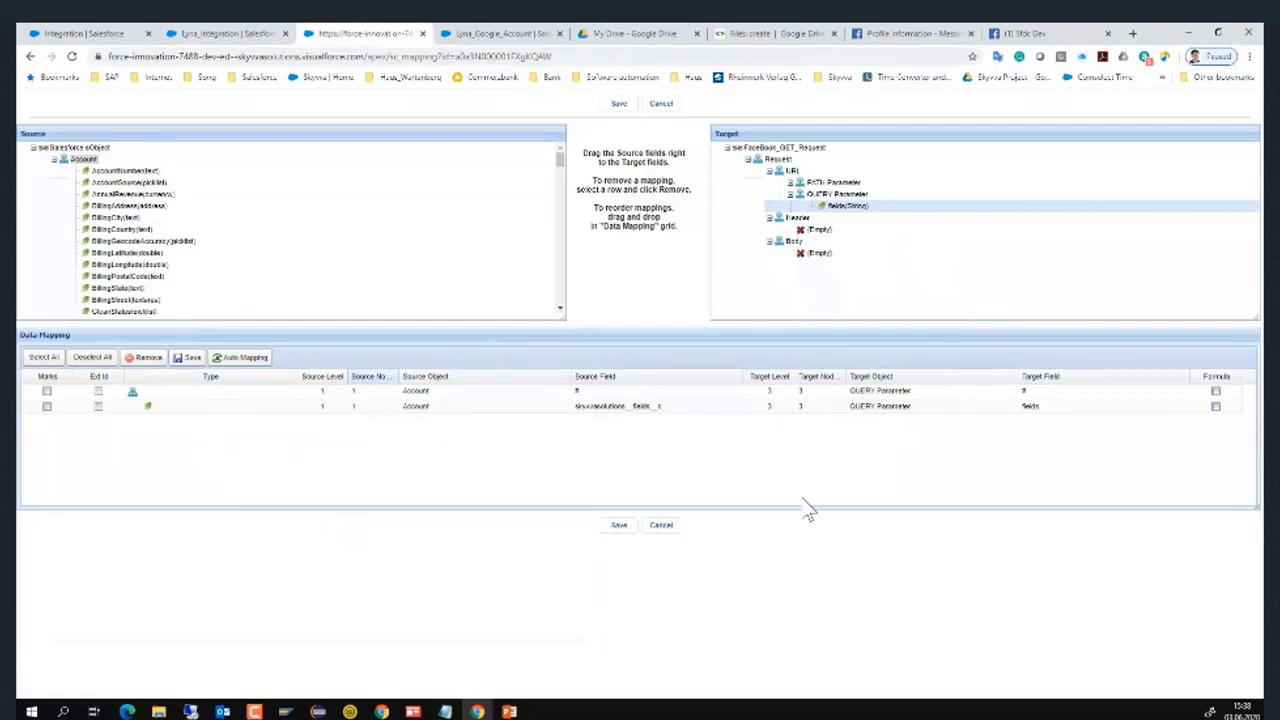
pyautogui.click(662, 527)
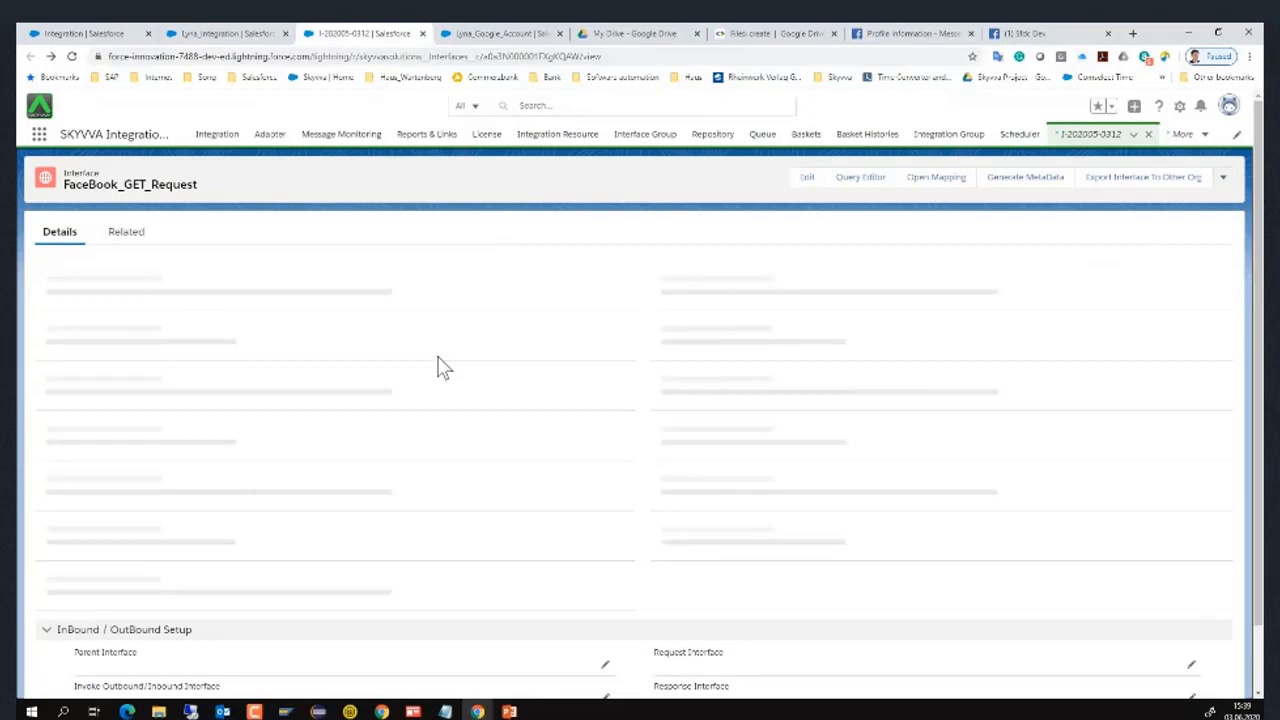
# Review the FaceBook_GET_Request interface details and open the Facebook REST Adapter from its outbound setup
pyautogui.scroll(-1, 443, 368)
pyautogui.scroll(-3, 443, 368)
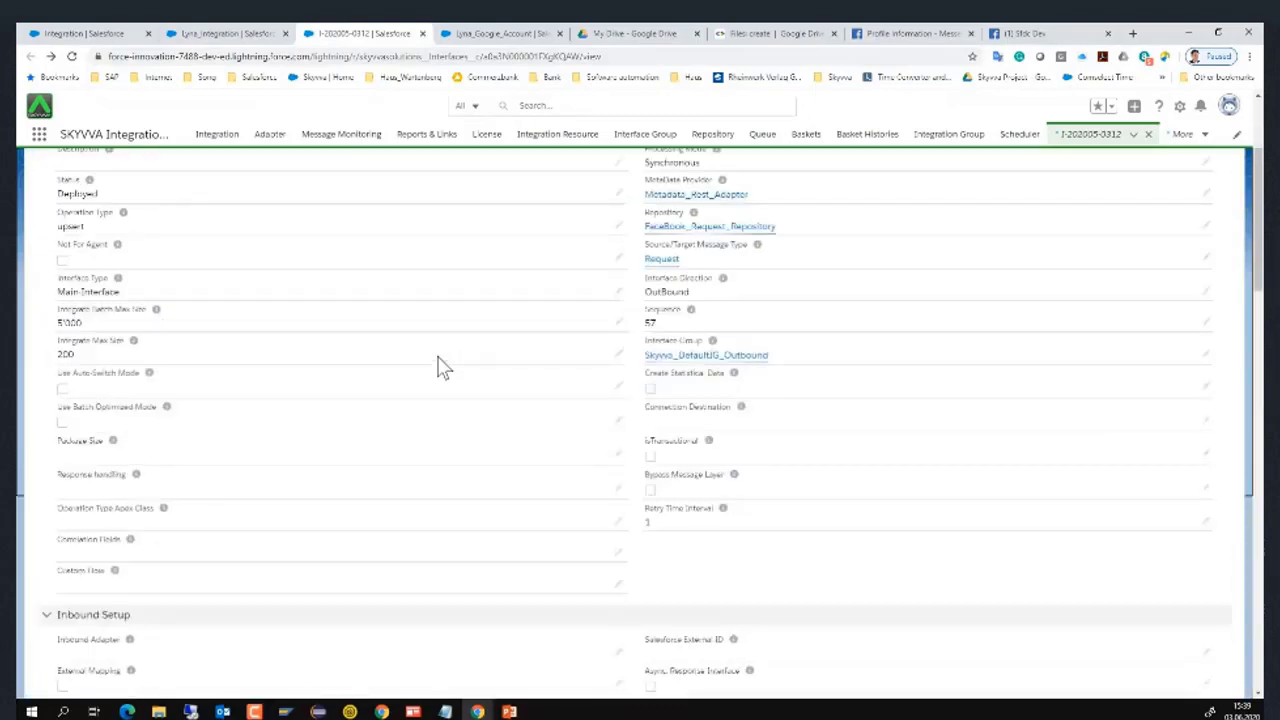
pyautogui.scroll(1, 443, 368)
pyautogui.scroll(-2, 443, 368)
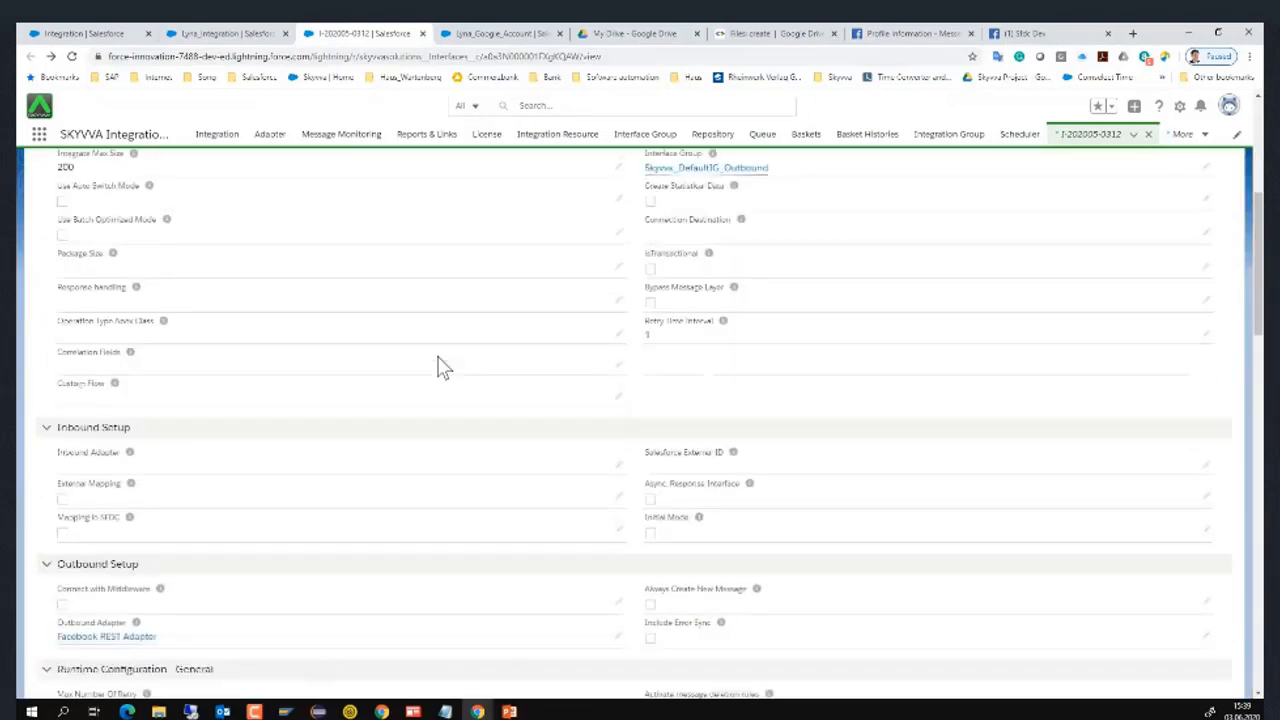
pyautogui.scroll(-3, 443, 368)
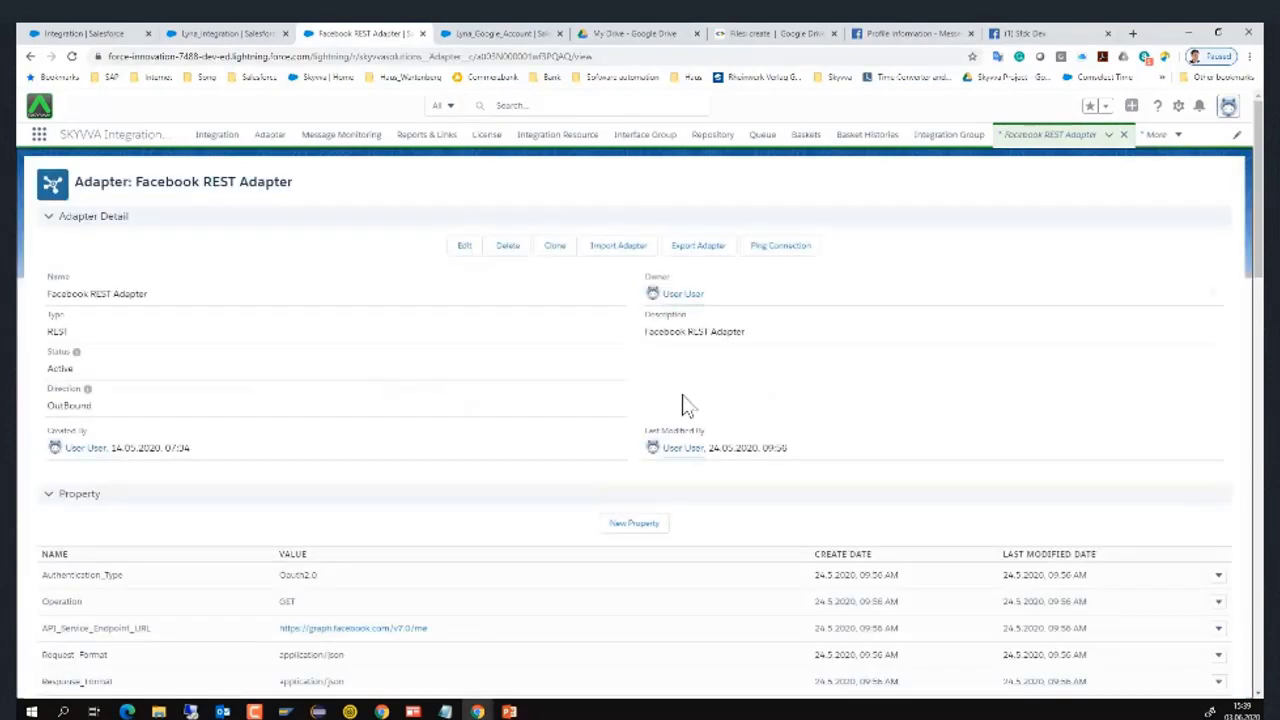
# Open the Facebook REST Adapter for editing and examine its operation, token endpoint URL and API service endpoint URL
pyautogui.click(460, 250)
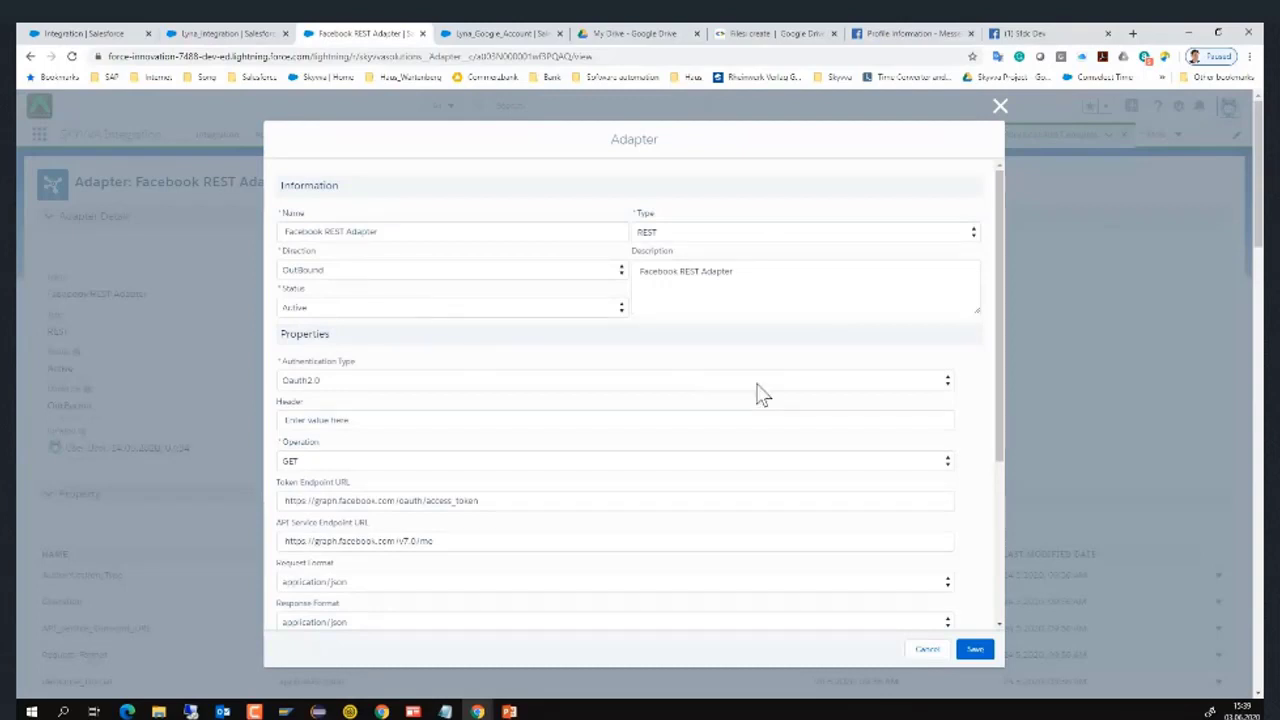
pyautogui.scroll(-1, 628, 412)
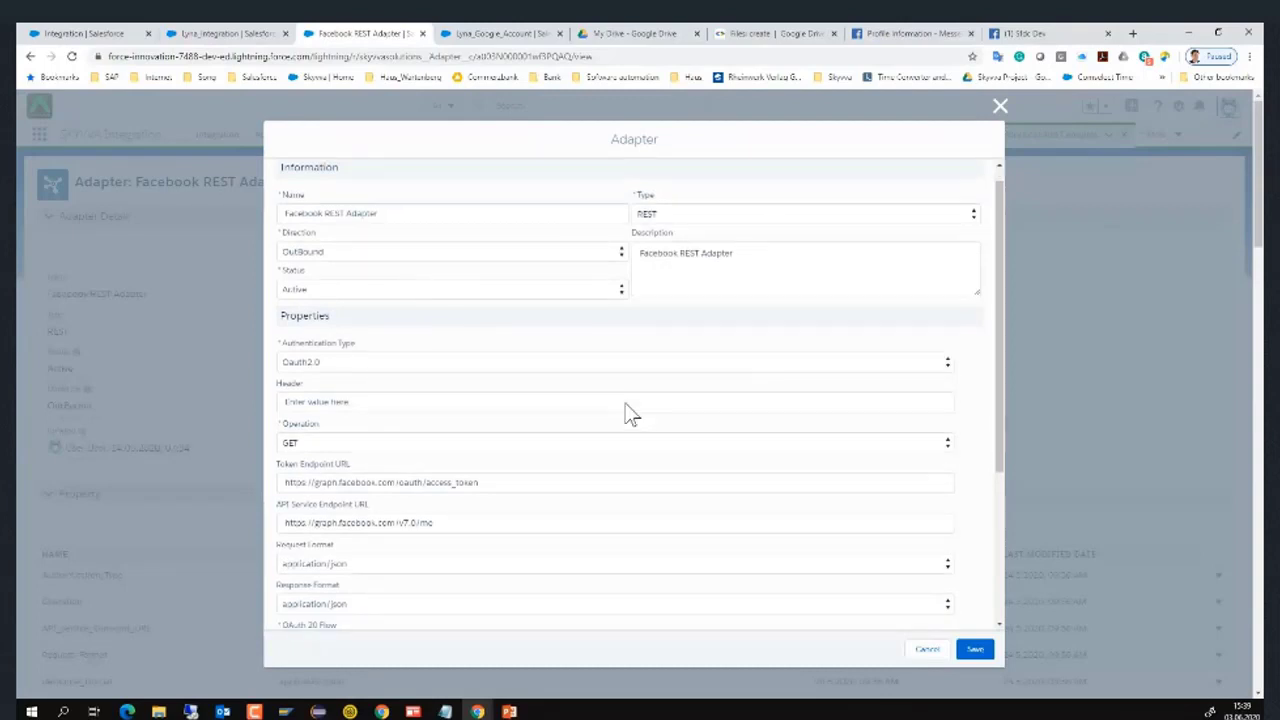
pyautogui.scroll(-2, 628, 412)
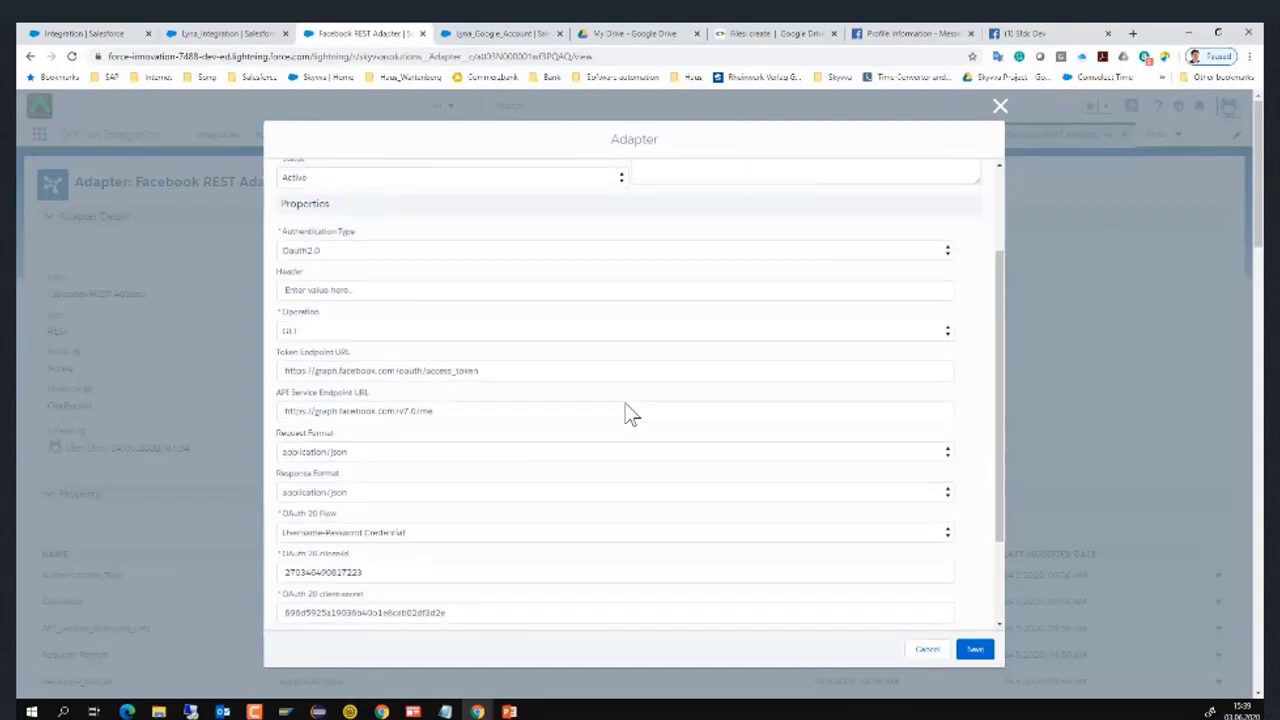
pyautogui.click(318, 338)
pyautogui.click(318, 338)
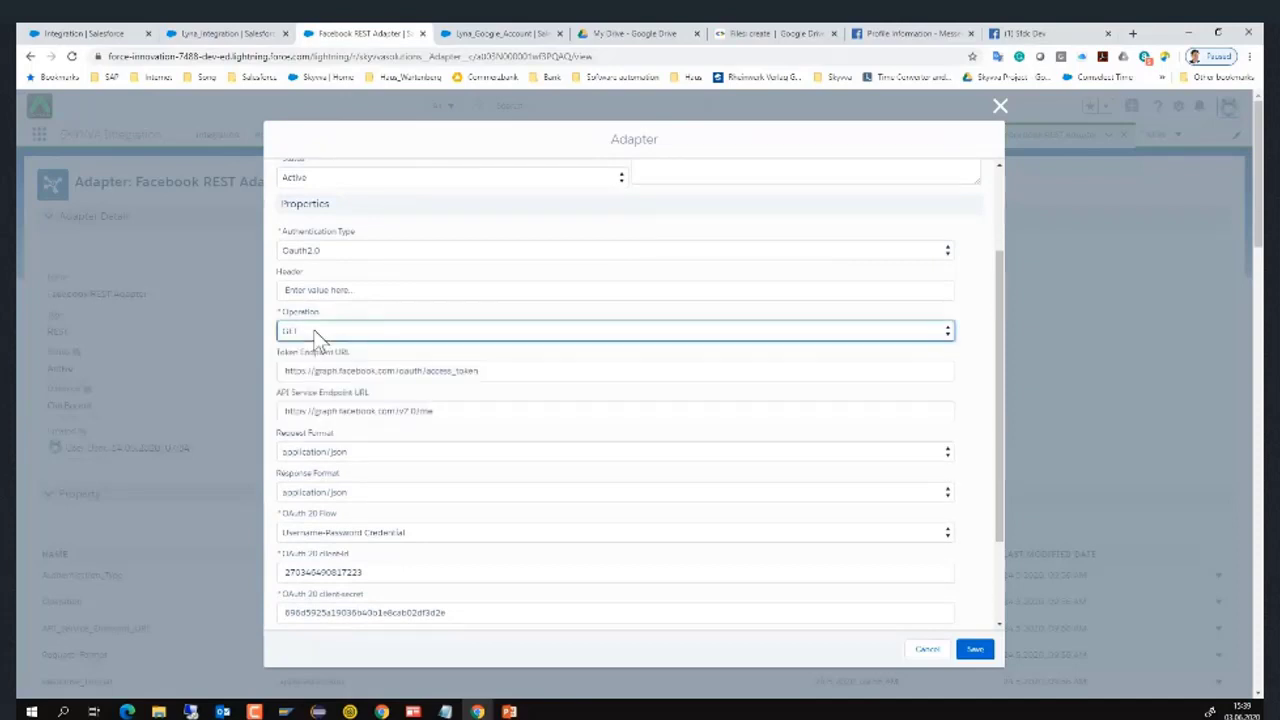
pyautogui.moveTo(428, 371); pyautogui.dragTo(490, 373)
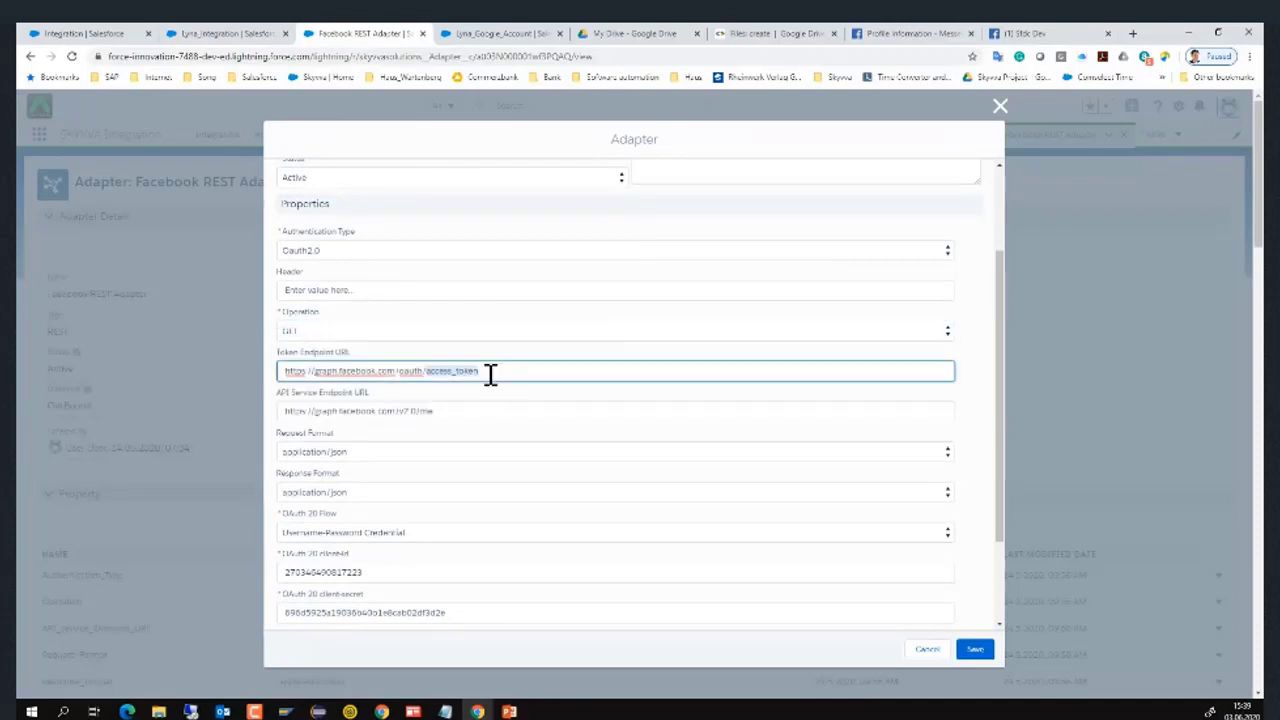
pyautogui.moveTo(398, 411); pyautogui.dragTo(489, 405)
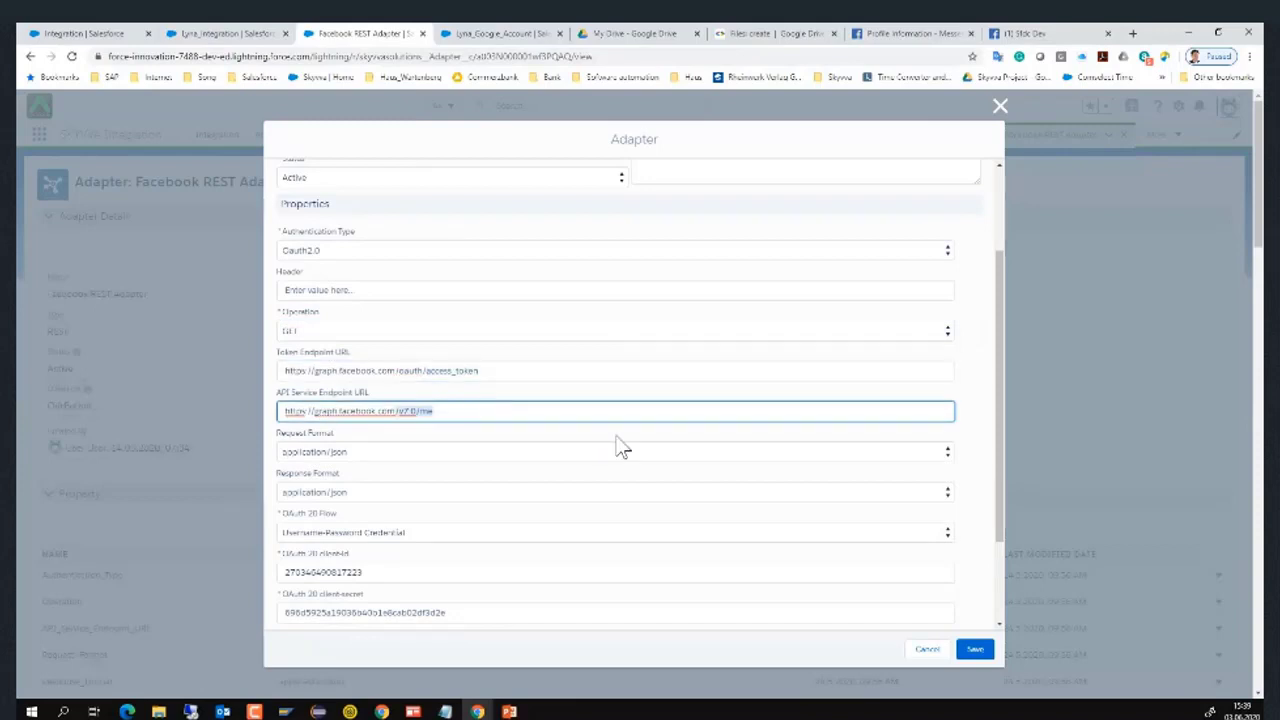
# Examine the adapter's OAuth 2.0 settings and REST URL query parameter, and leave the adapter without saving
pyautogui.scroll(-3, 620, 447)
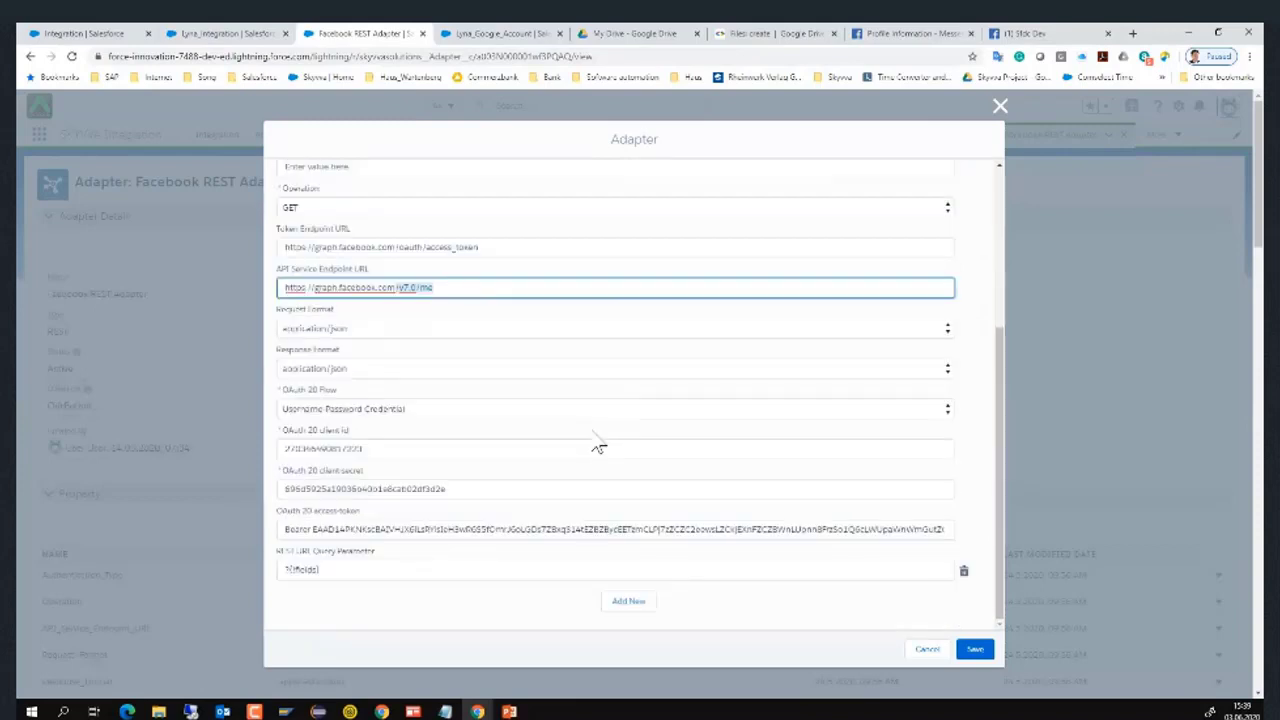
pyautogui.scroll(-1, 416, 375)
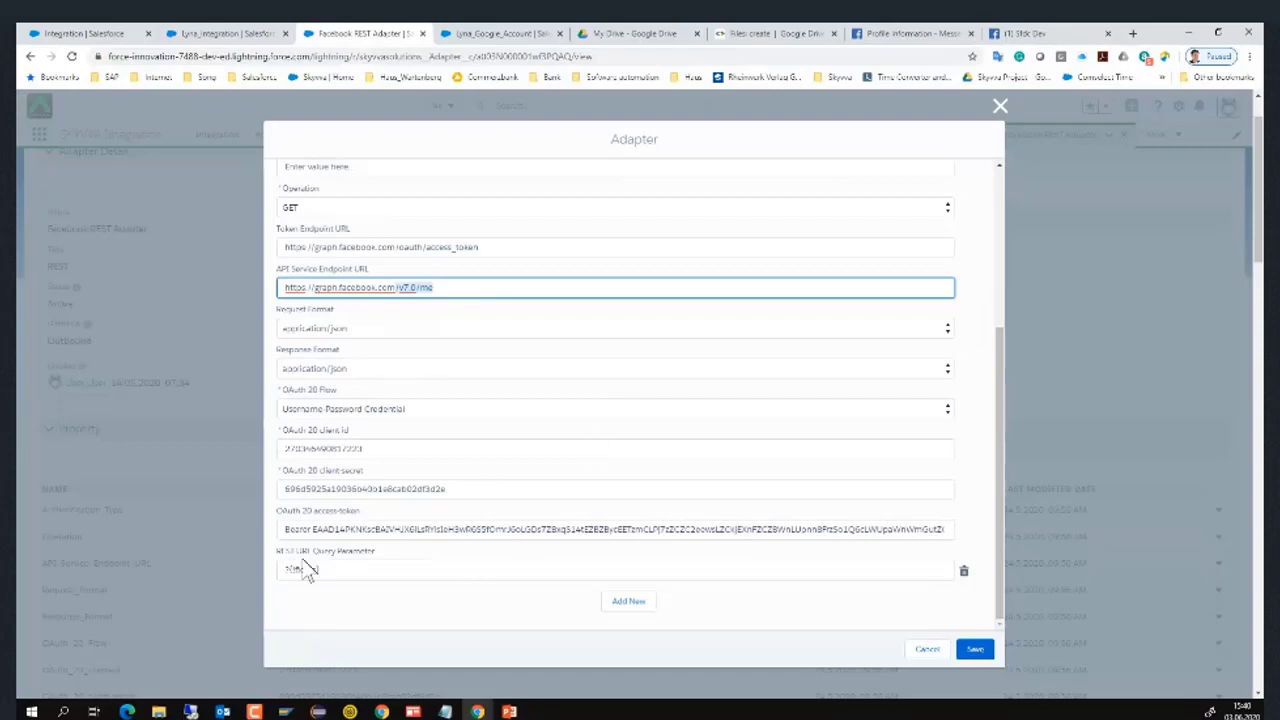
pyautogui.click(355, 566)
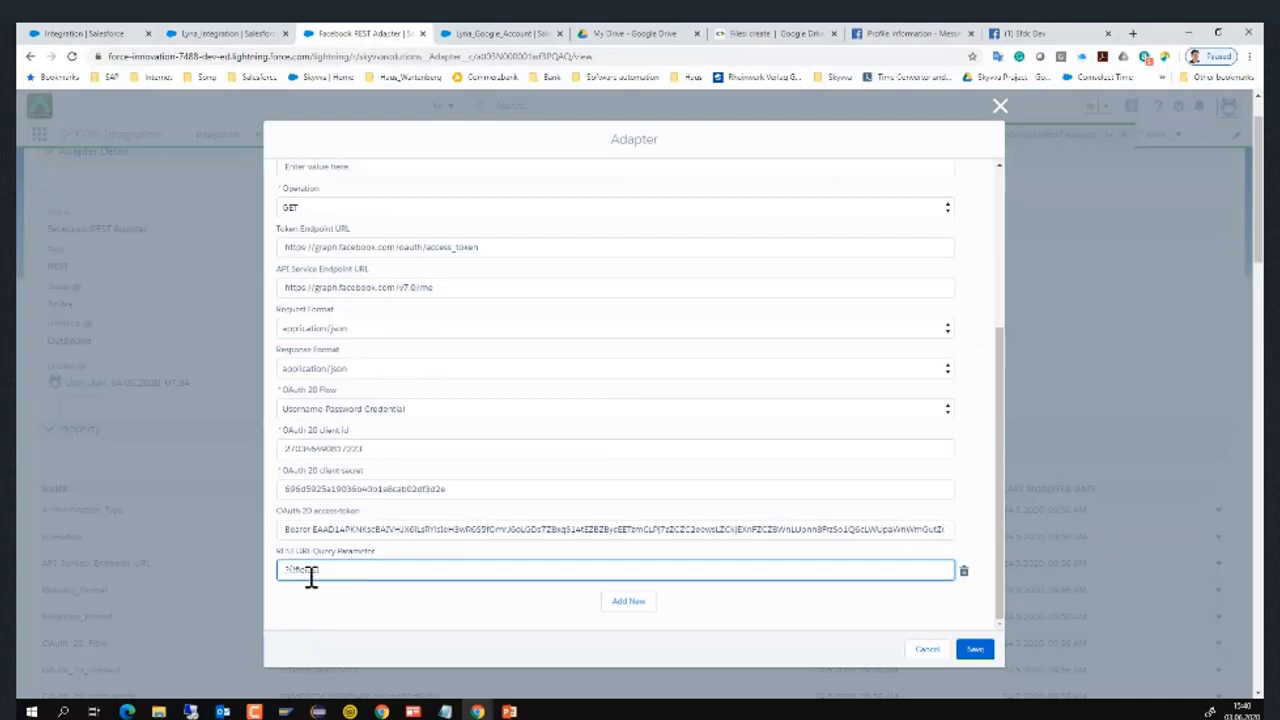
pyautogui.tripleClick(306, 572)
pyautogui.click(928, 650)
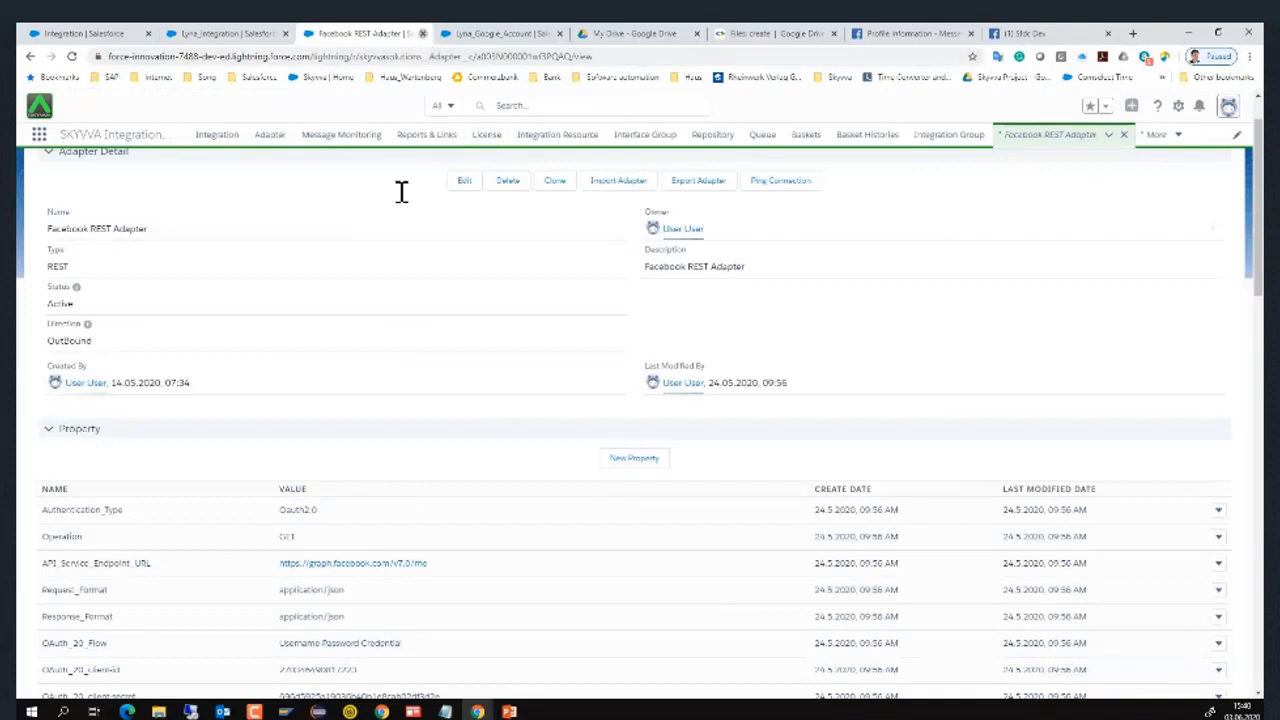
# Close the Facebook REST Adapter page and switch to the Facebook profile page to view its posts
pyautogui.hotkey('ctrl', 'w')
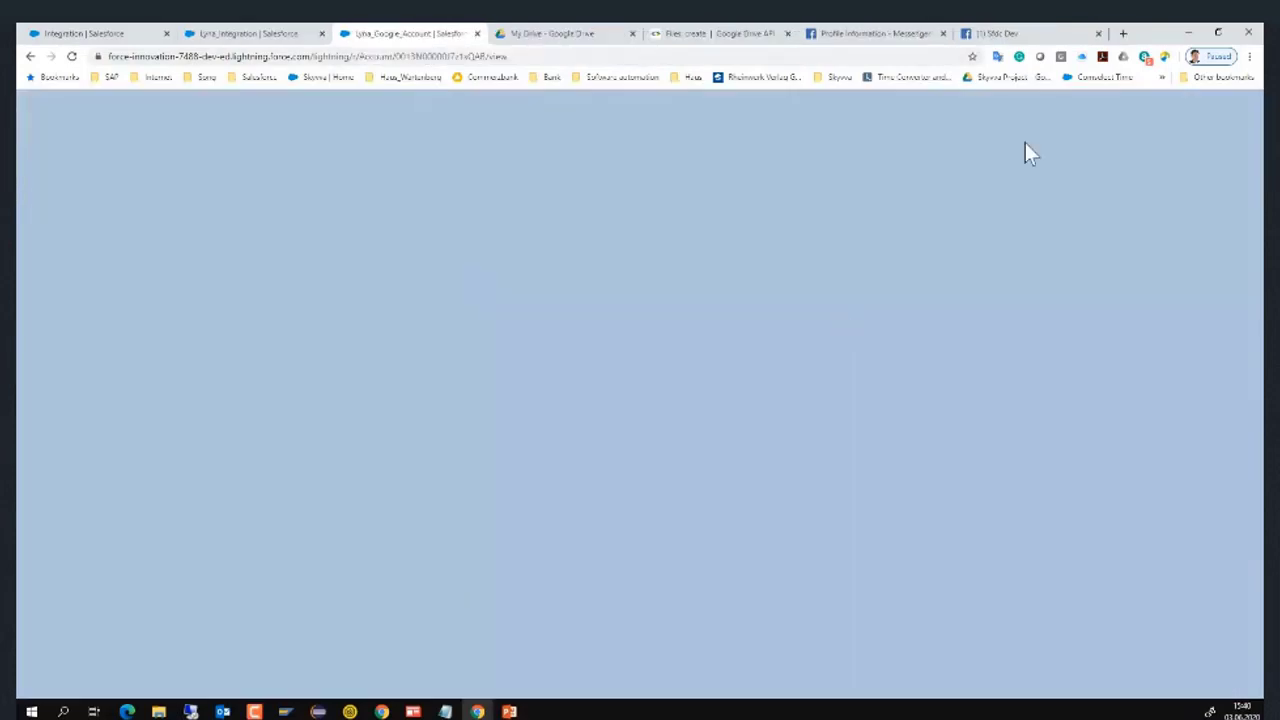
pyautogui.click(998, 34)
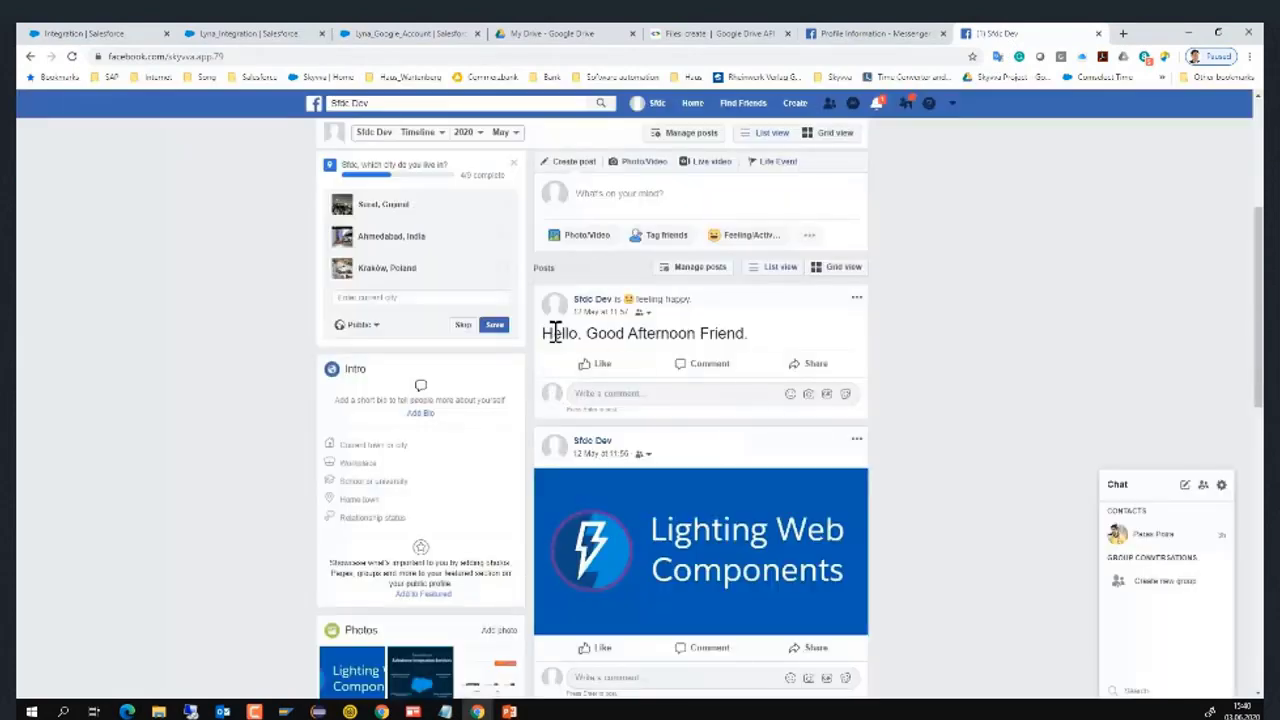
# Highlight the "Hello, Good Afternoon Friend." post text on Facebook, and open the Lyna FaceBook Account record from the Salesforce Accounts list
pyautogui.moveTo(551, 333); pyautogui.dragTo(771, 343)
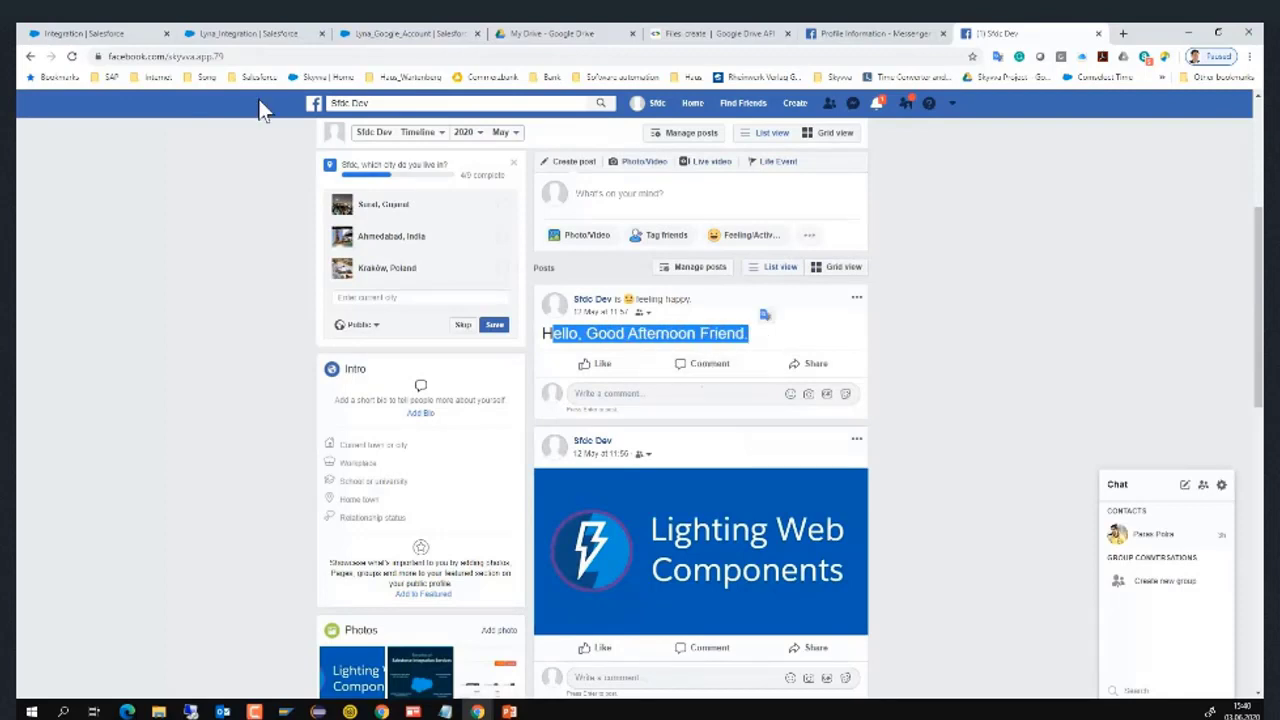
pyautogui.click(238, 35)
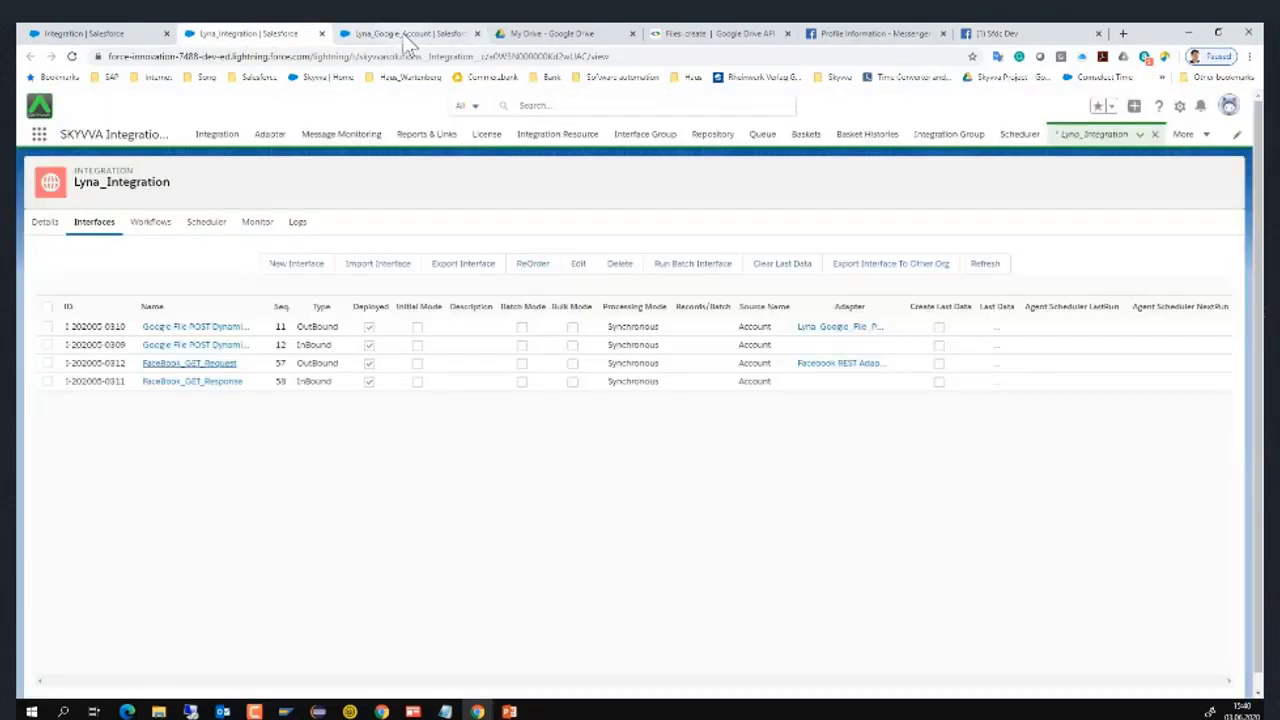
pyautogui.click(410, 35)
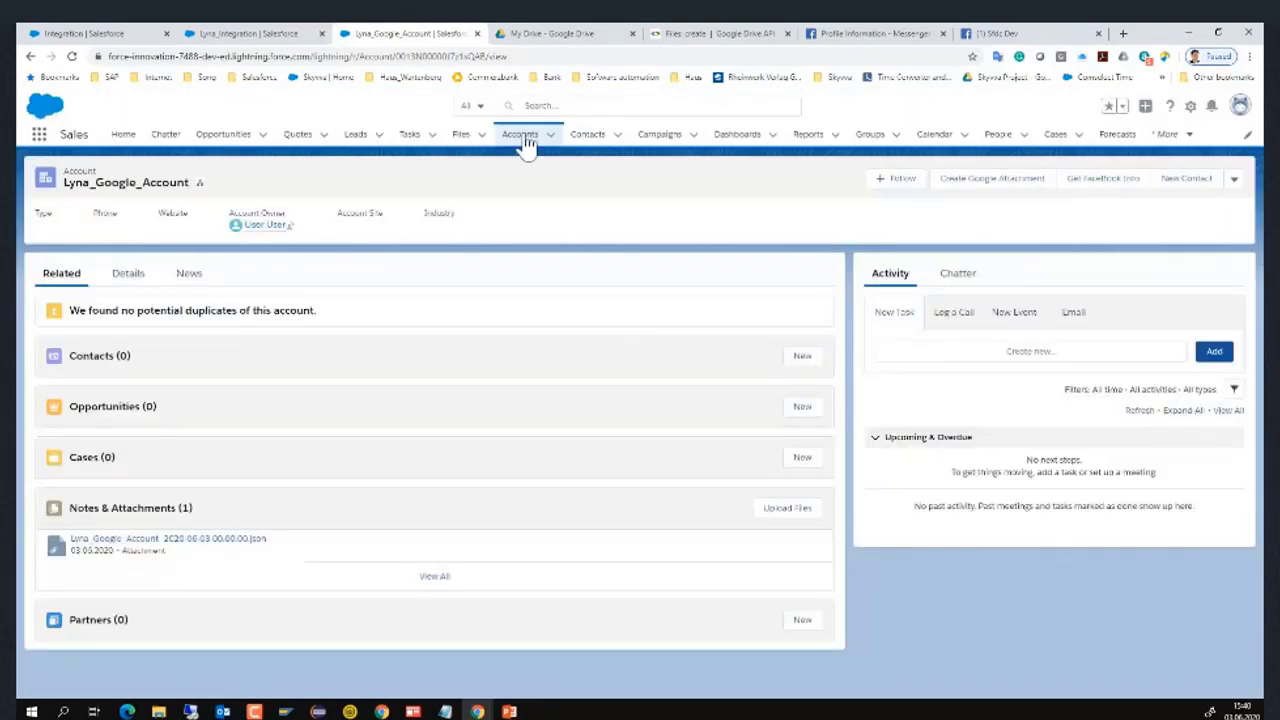
pyautogui.click(525, 140)
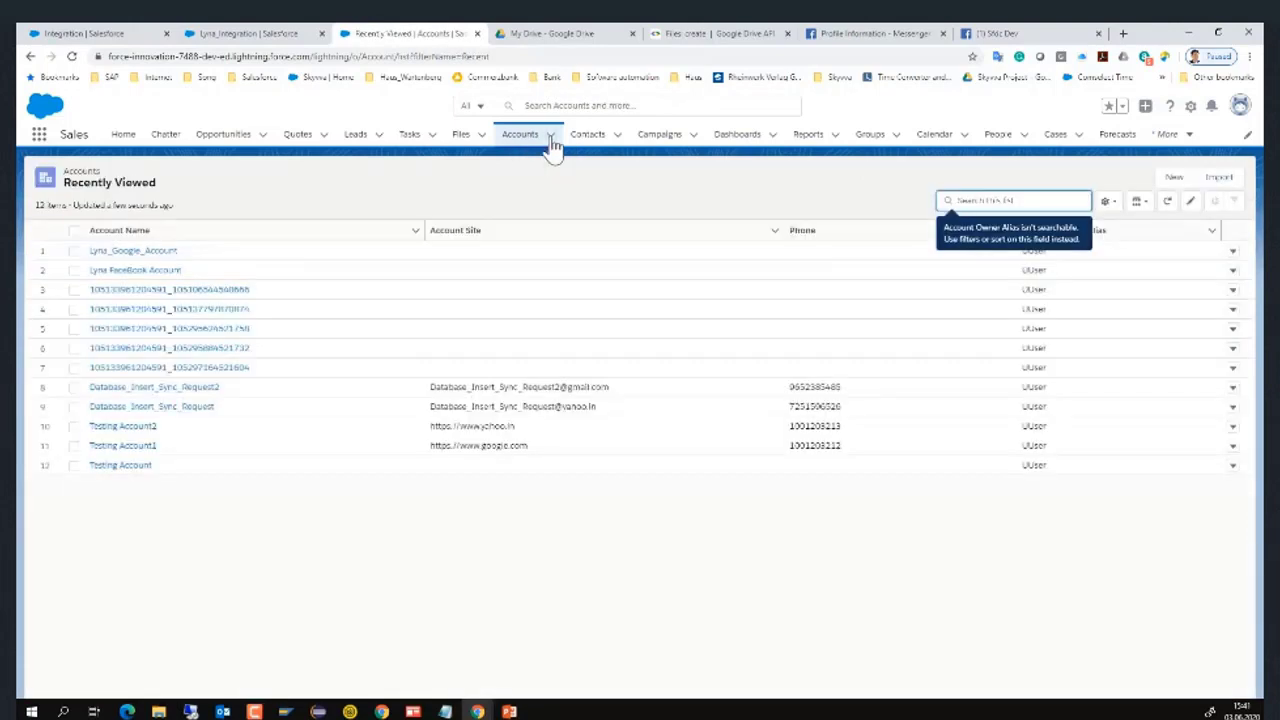
pyautogui.click(135, 271)
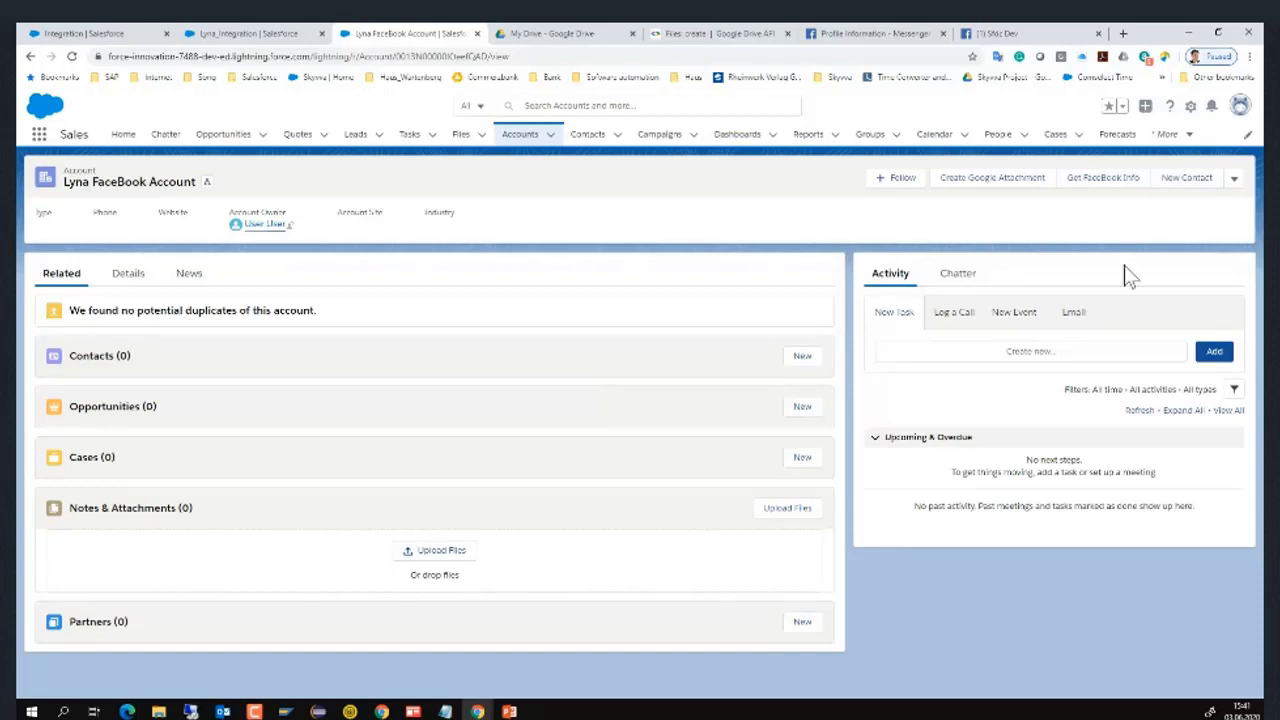
# Run Get FaceBook Info on the Lyna FaceBook Account and dismiss the resulting notifications
pyautogui.click(1110, 192)
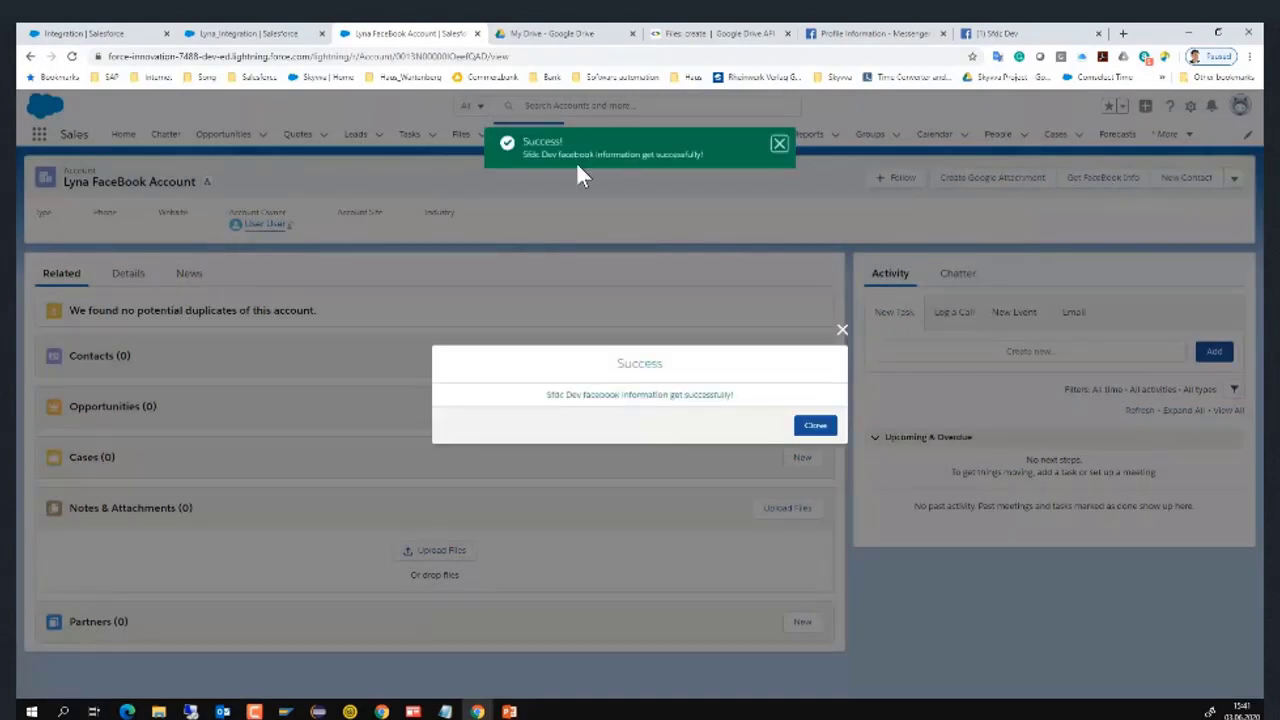
pyautogui.click(781, 146)
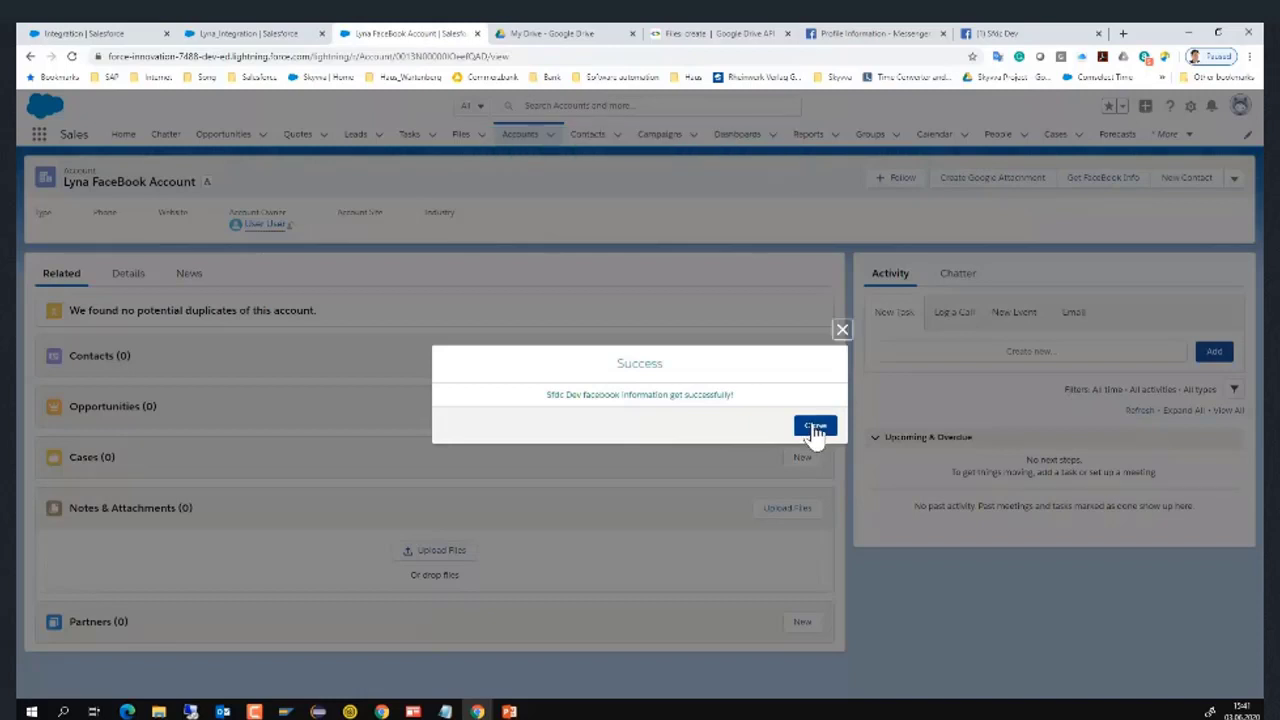
pyautogui.click(815, 427)
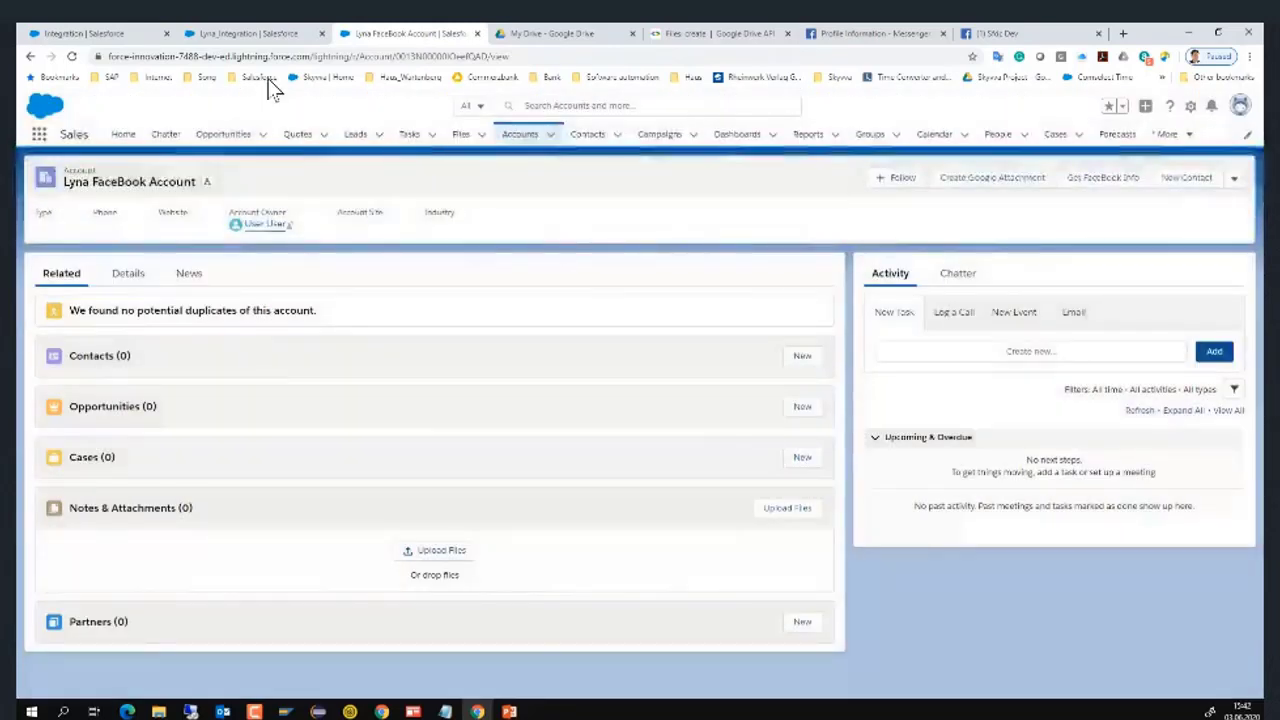
# Switch to the Lyna_Integration page and search its messages to list the FaceBook_GET_Request and FaceBook_GET_Response entries
pyautogui.click(258, 33)
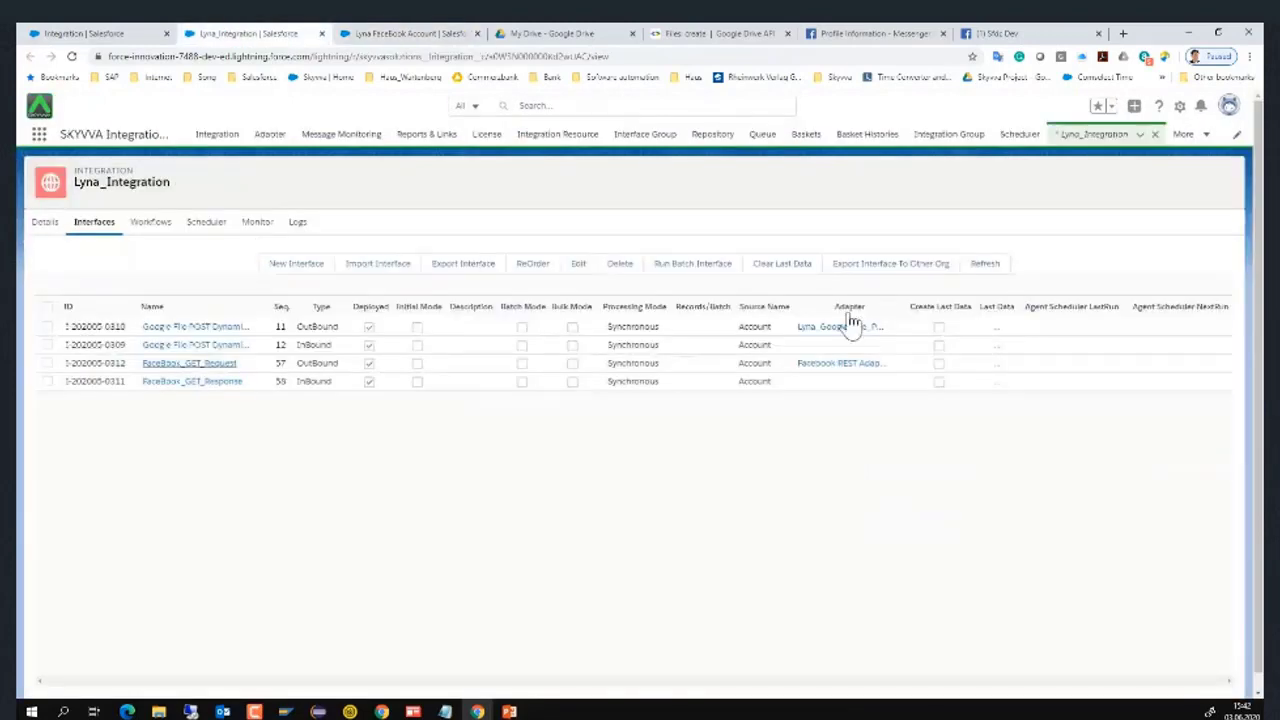
pyautogui.scroll(-2, 851, 325)
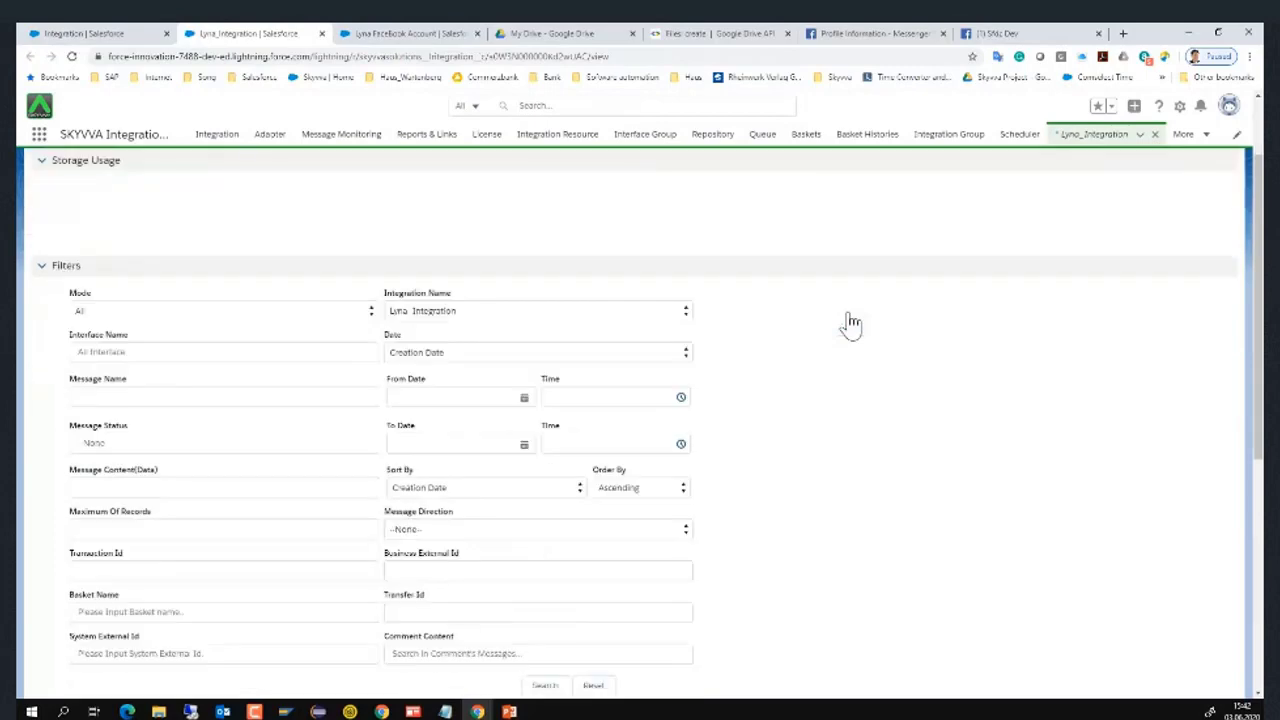
pyautogui.scroll(-1, 608, 543)
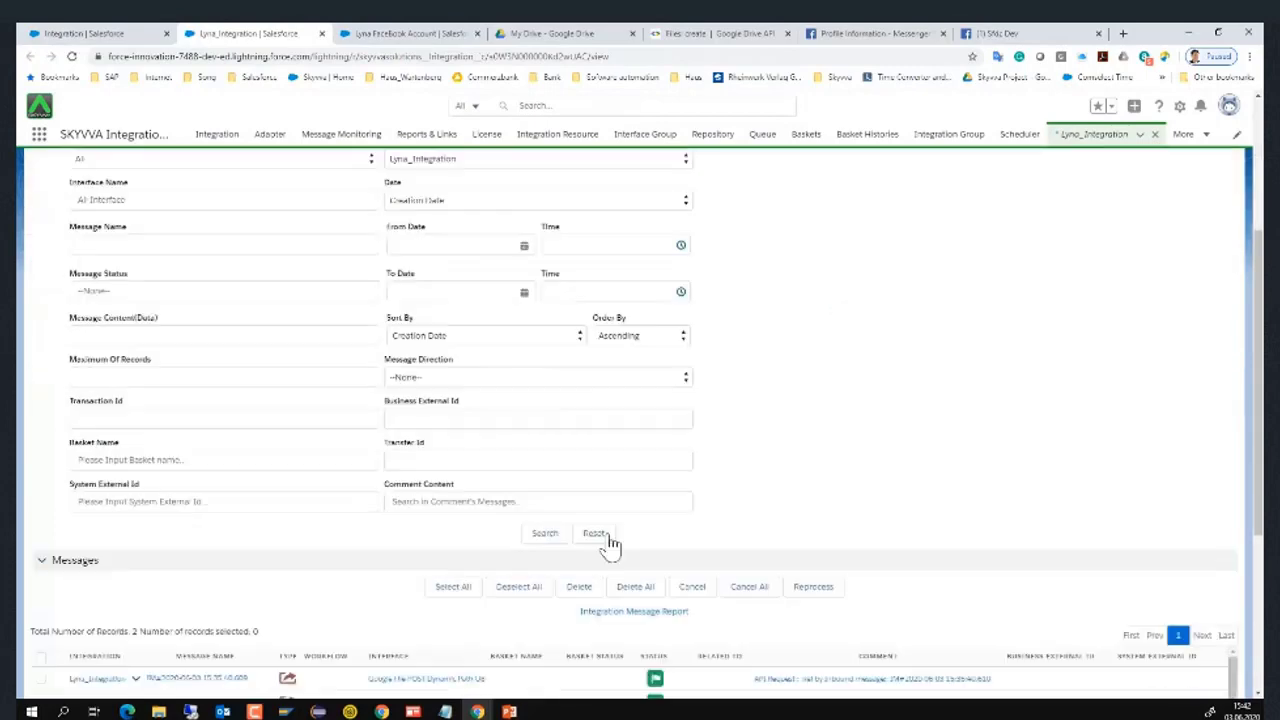
pyautogui.click(545, 534)
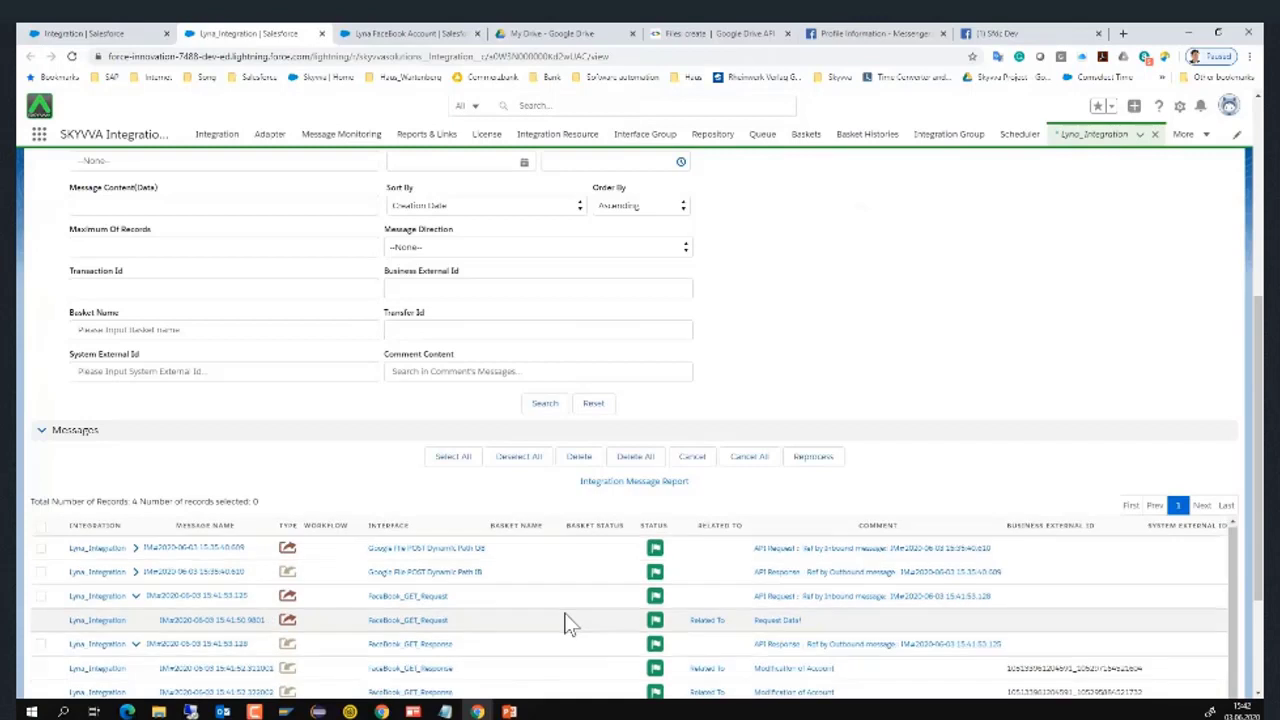
pyautogui.scroll(-1, 567, 623)
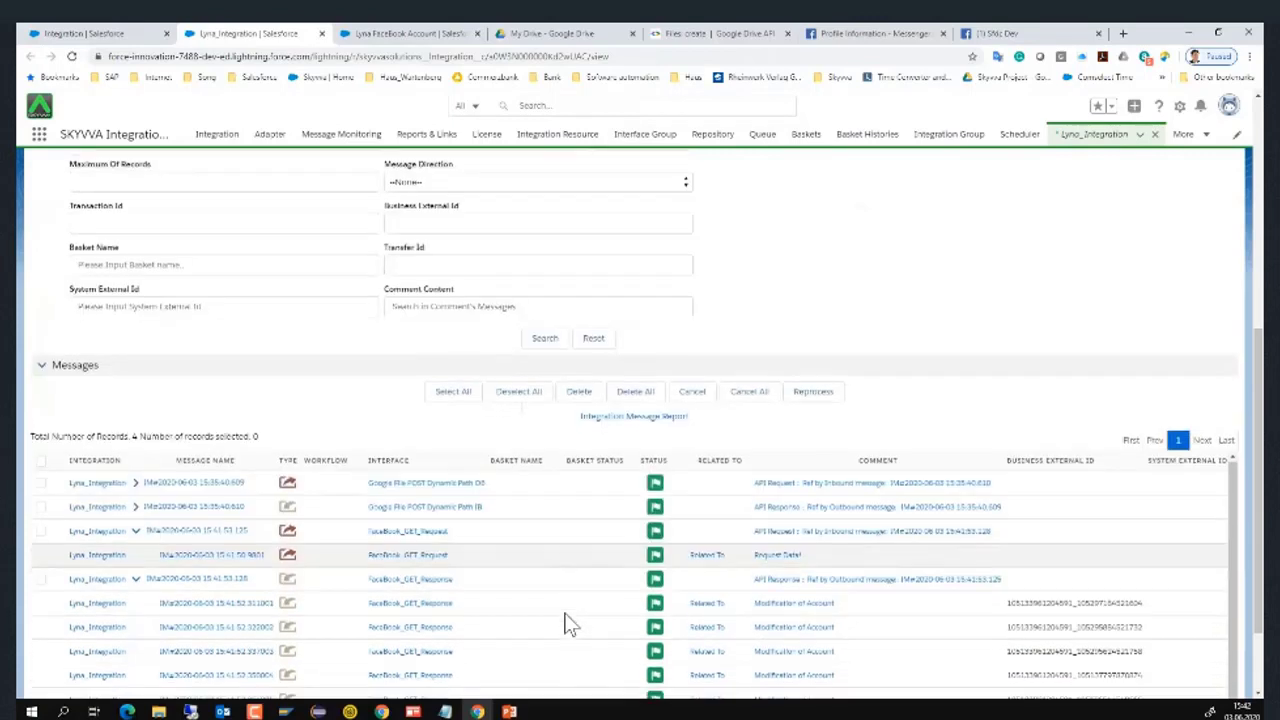
# Open the first child message under FaceBook_GET_Response and examine its details and the message value in its data
pyautogui.click(223, 604)
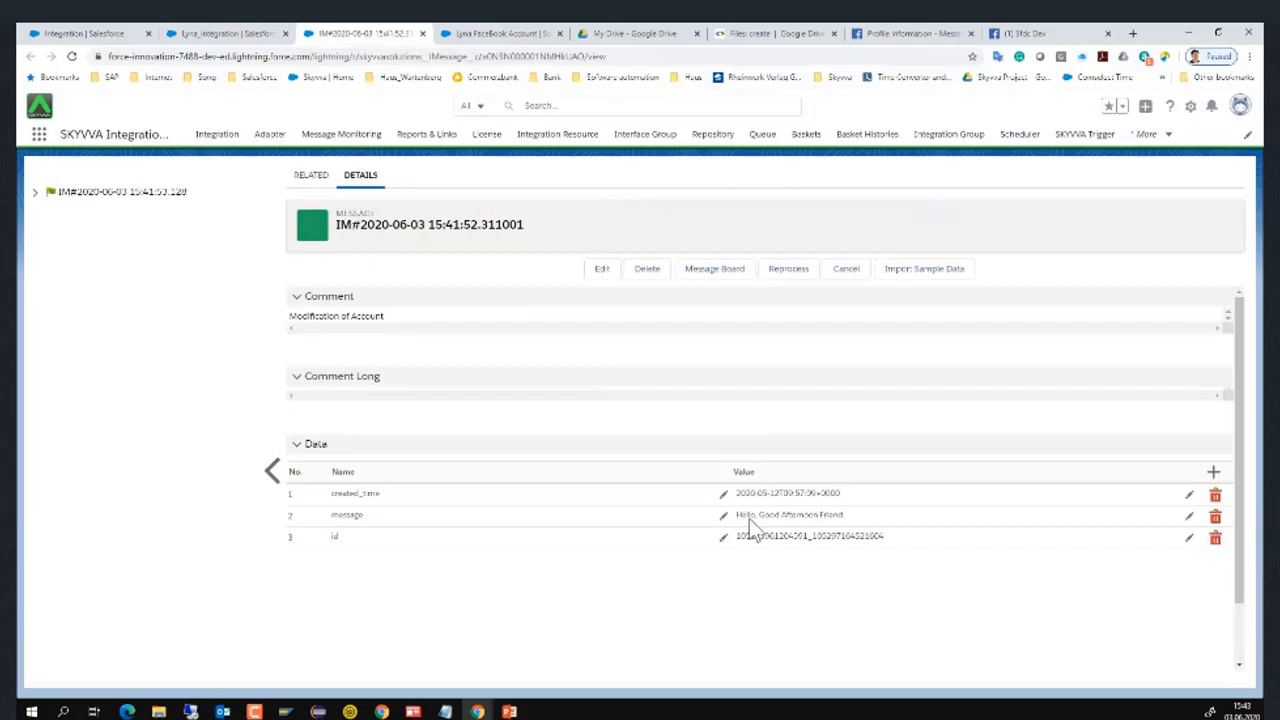
pyautogui.scroll(-2, 952, 556)
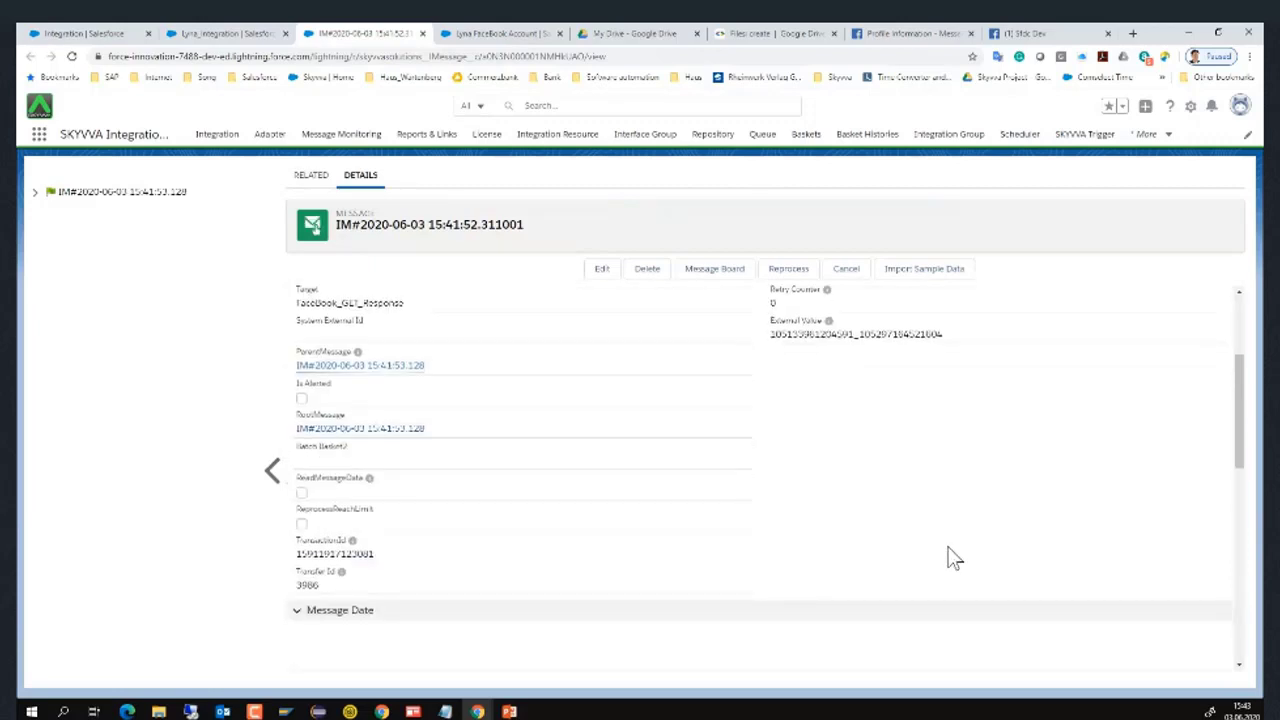
pyautogui.scroll(-4, 952, 558)
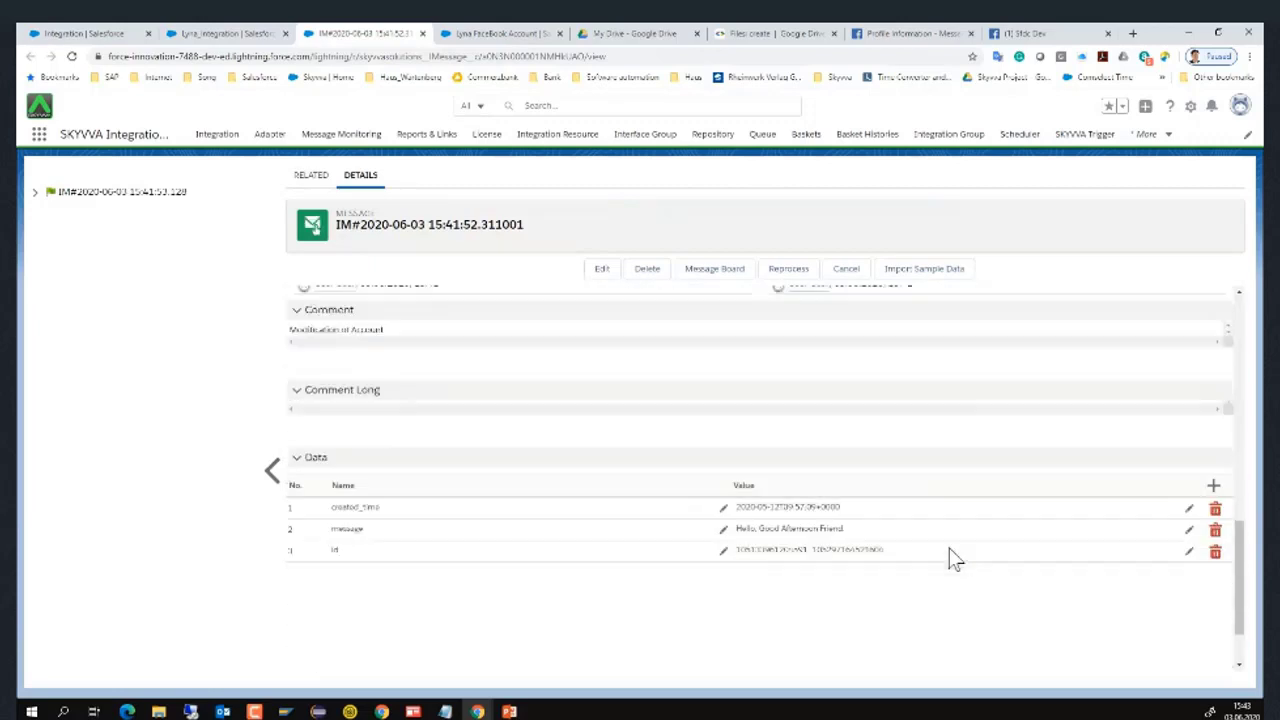
pyautogui.scroll(-1, 900, 545)
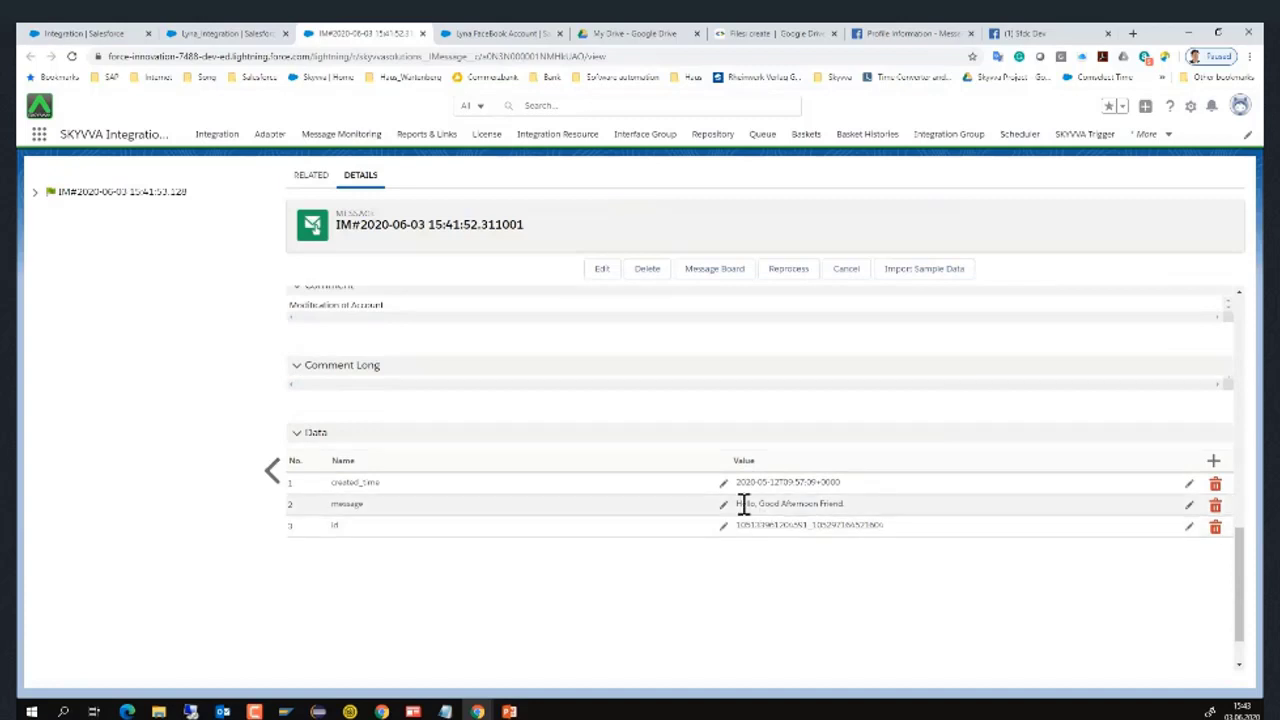
pyautogui.moveTo(744, 504); pyautogui.dragTo(851, 504)
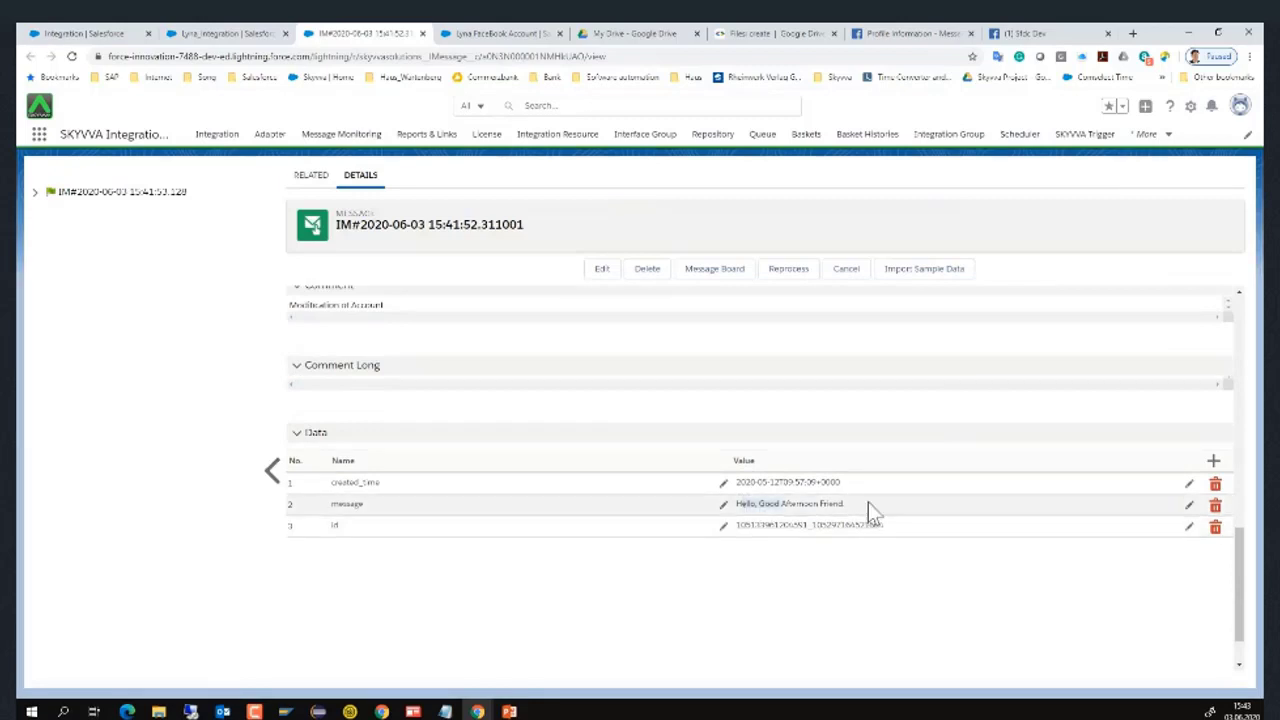
pyautogui.moveTo(868, 502); pyautogui.dragTo(868, 502)
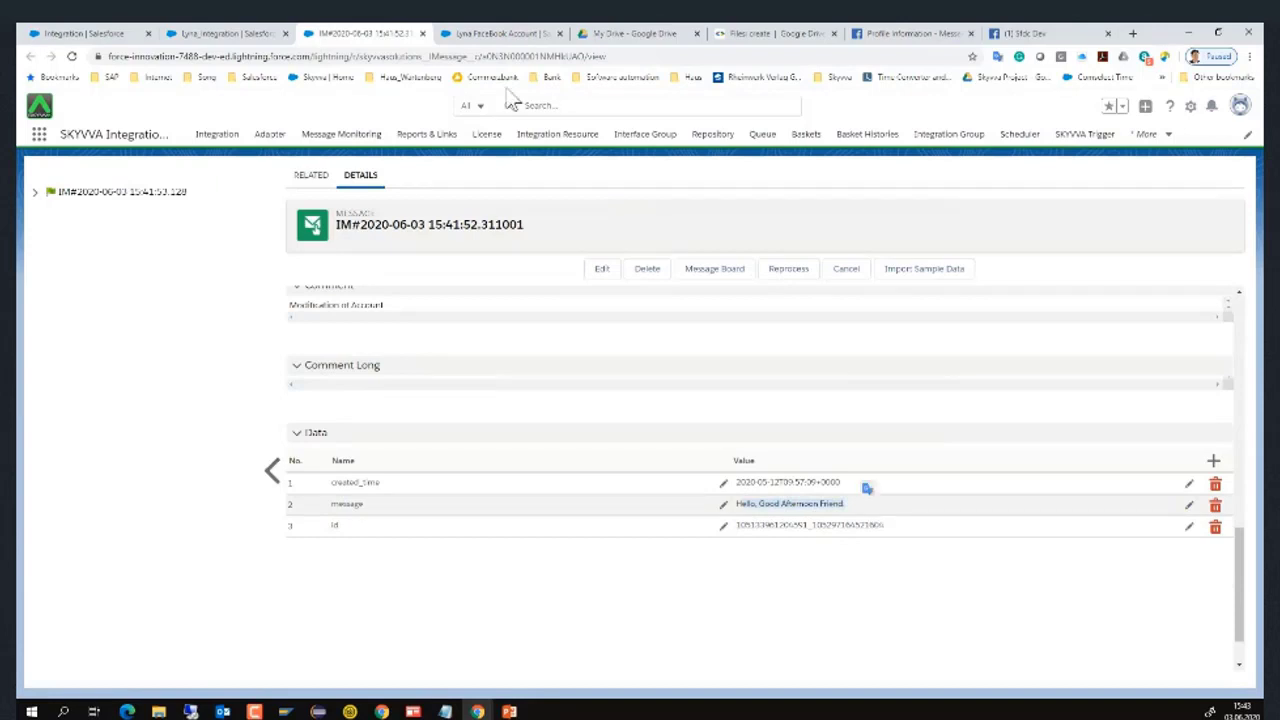
# Return to the Lyna FaceBook Account and reload the record to check its notes and attachments
pyautogui.click(500, 33)
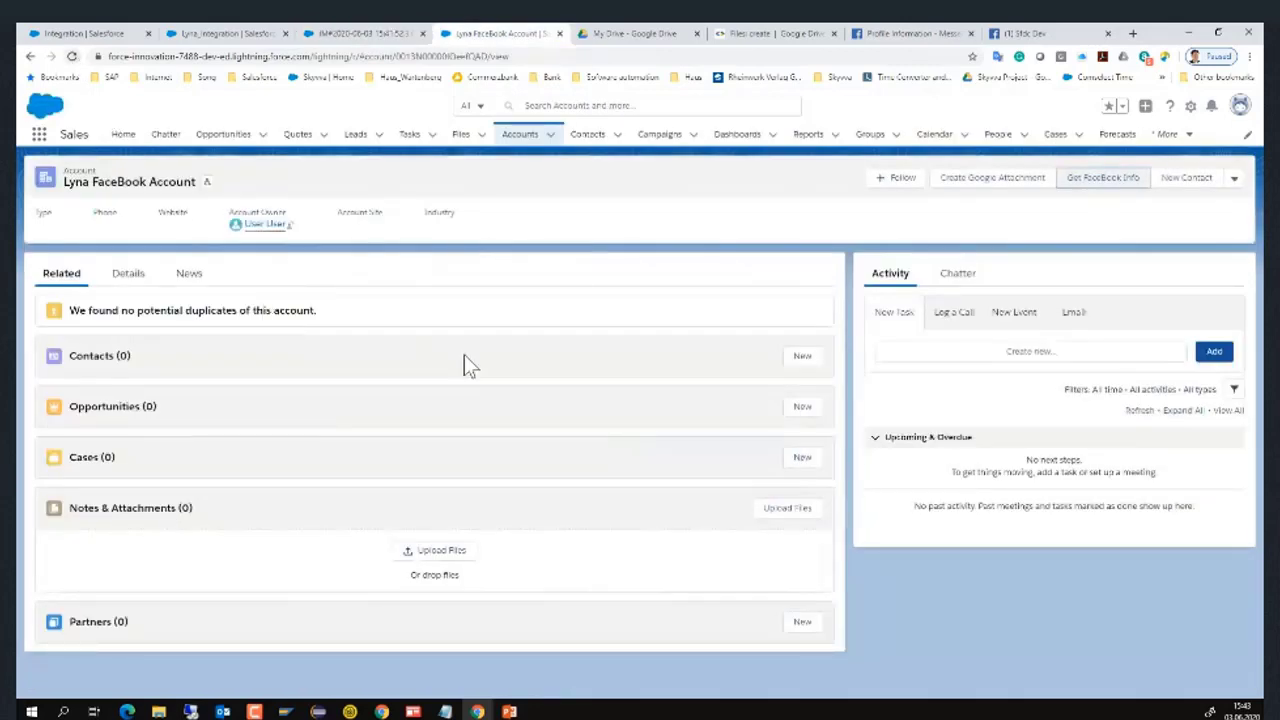
pyautogui.press('F5')
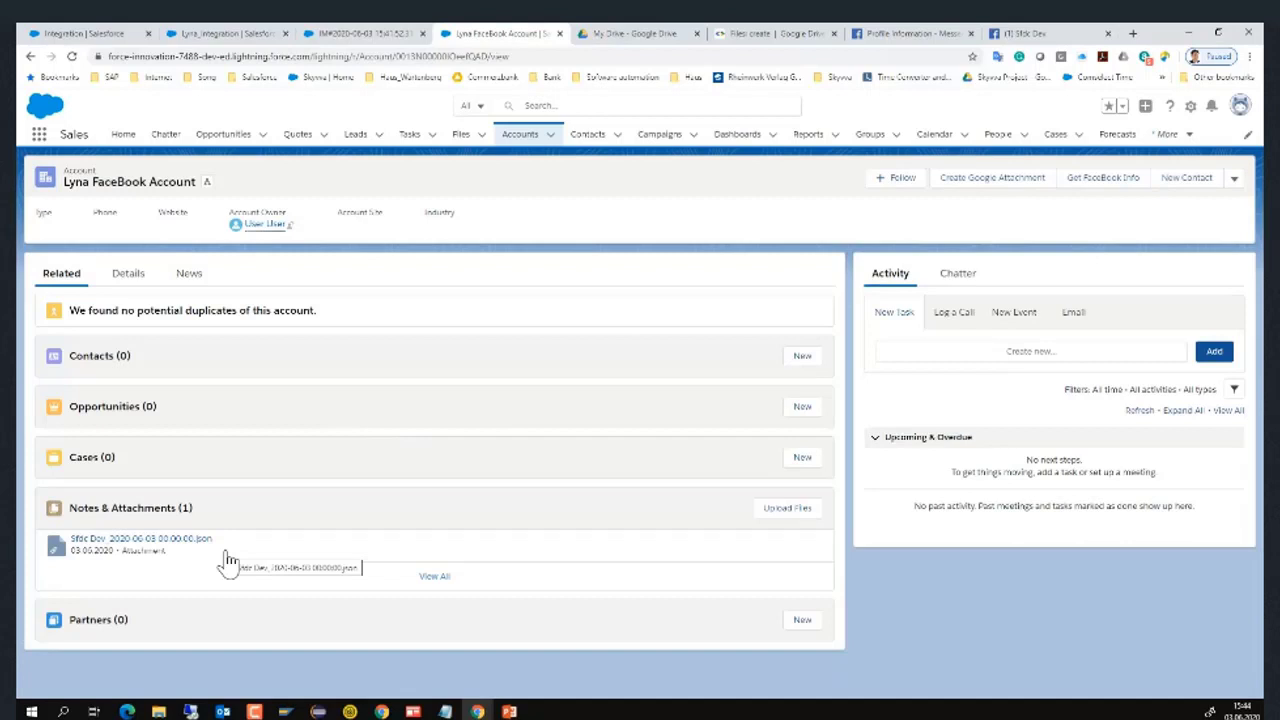
# Edit the "Hello, Good Afternoon Friend." Facebook post, add "Welcome to the Cloud-2-Cloud Webinar." to its text, and save it
pyautogui.click(1034, 33)
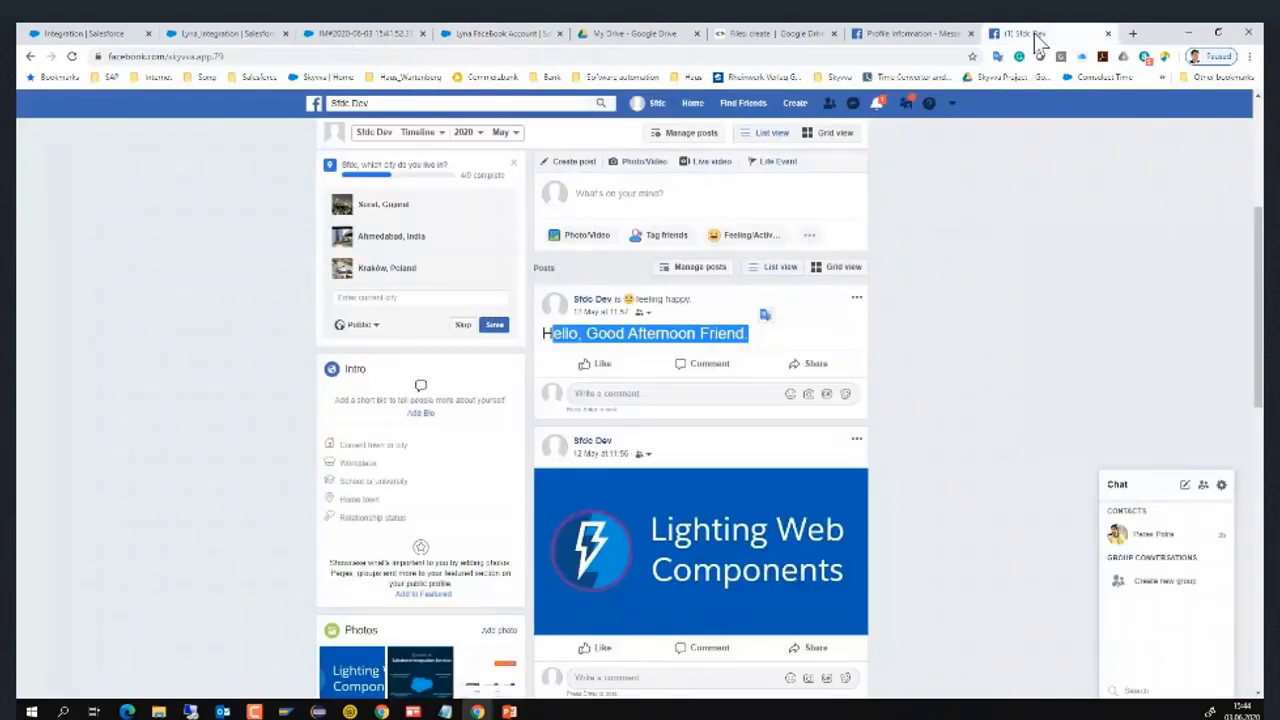
pyautogui.click(856, 297)
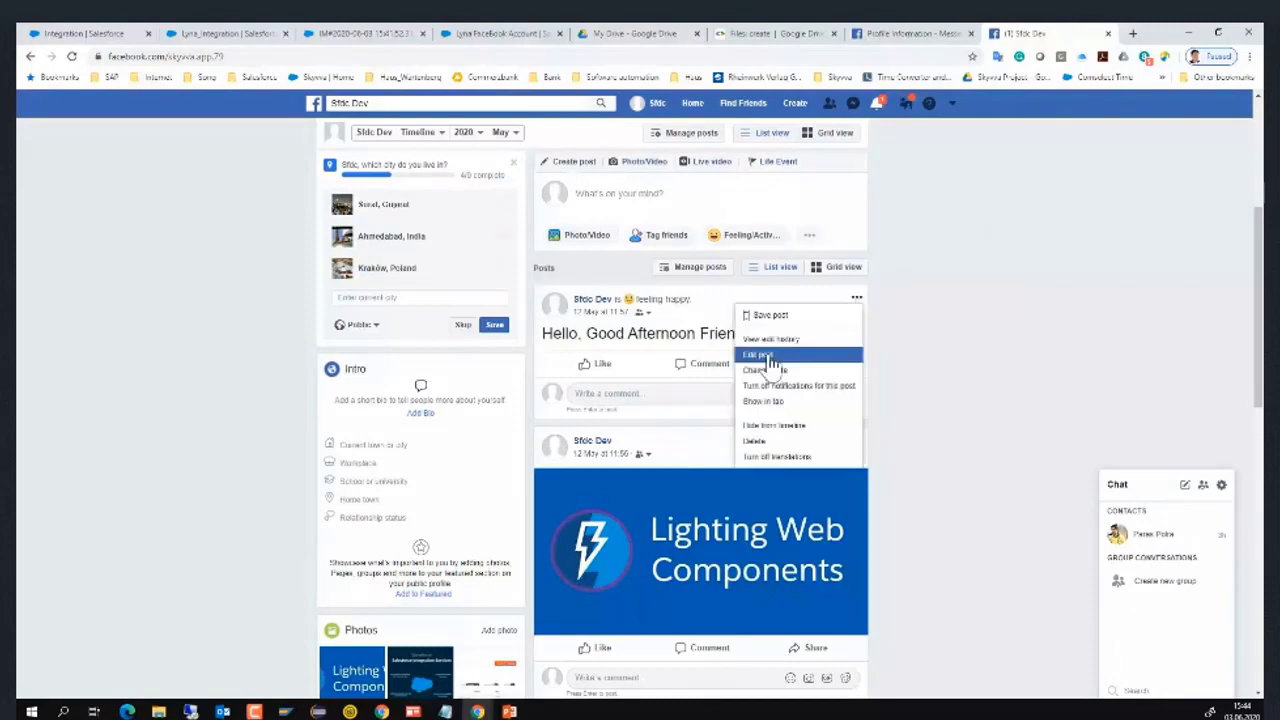
pyautogui.click(769, 357)
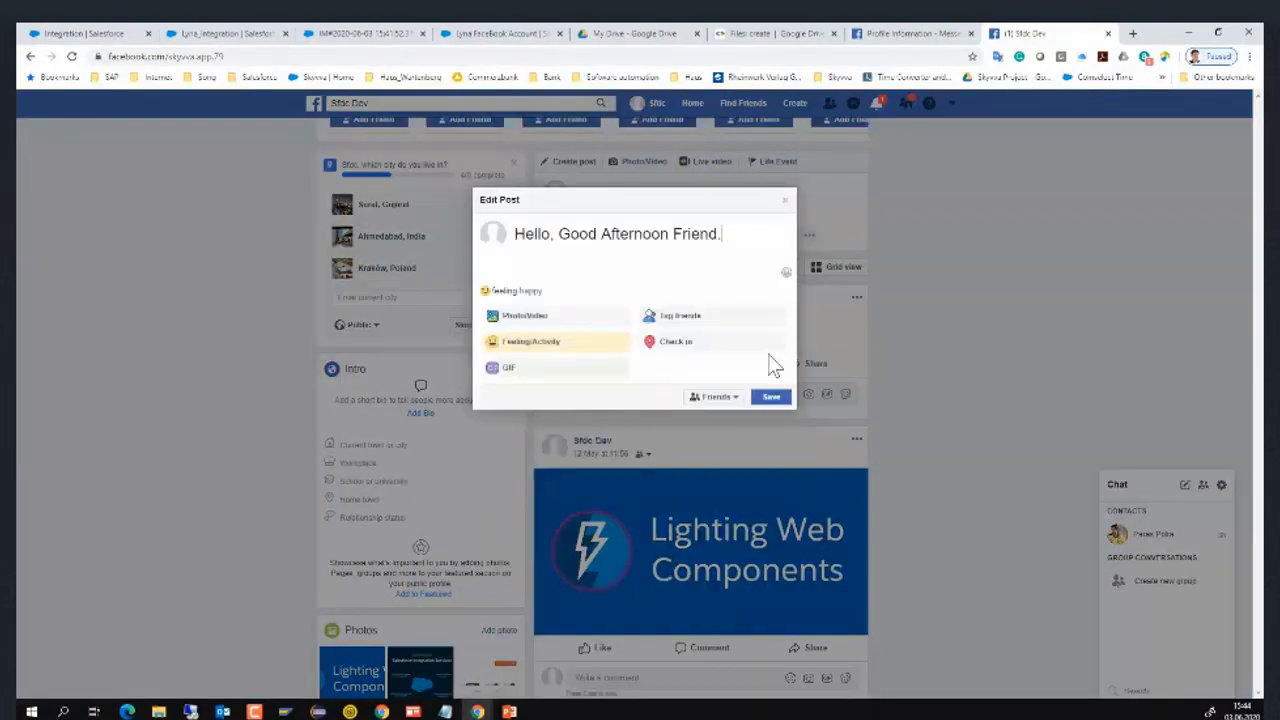
pyautogui.write('Welcome to the Cloud-')
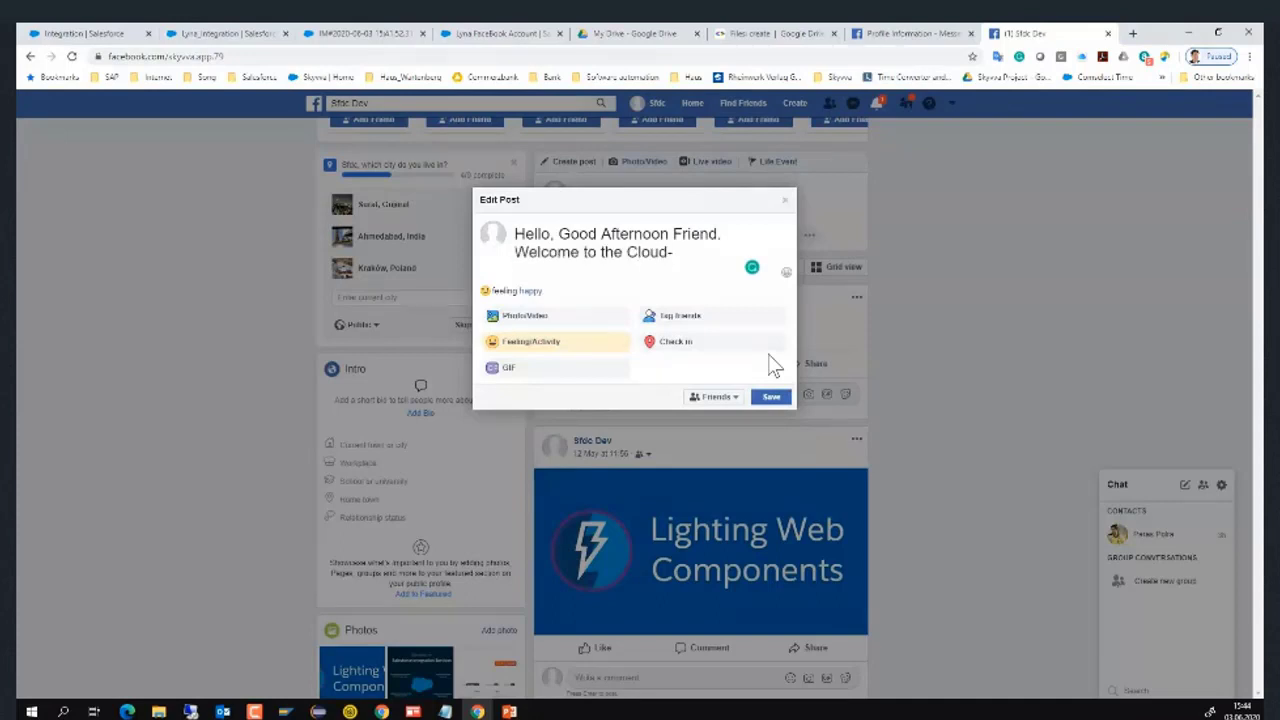
pyautogui.write('2-Cloud We')
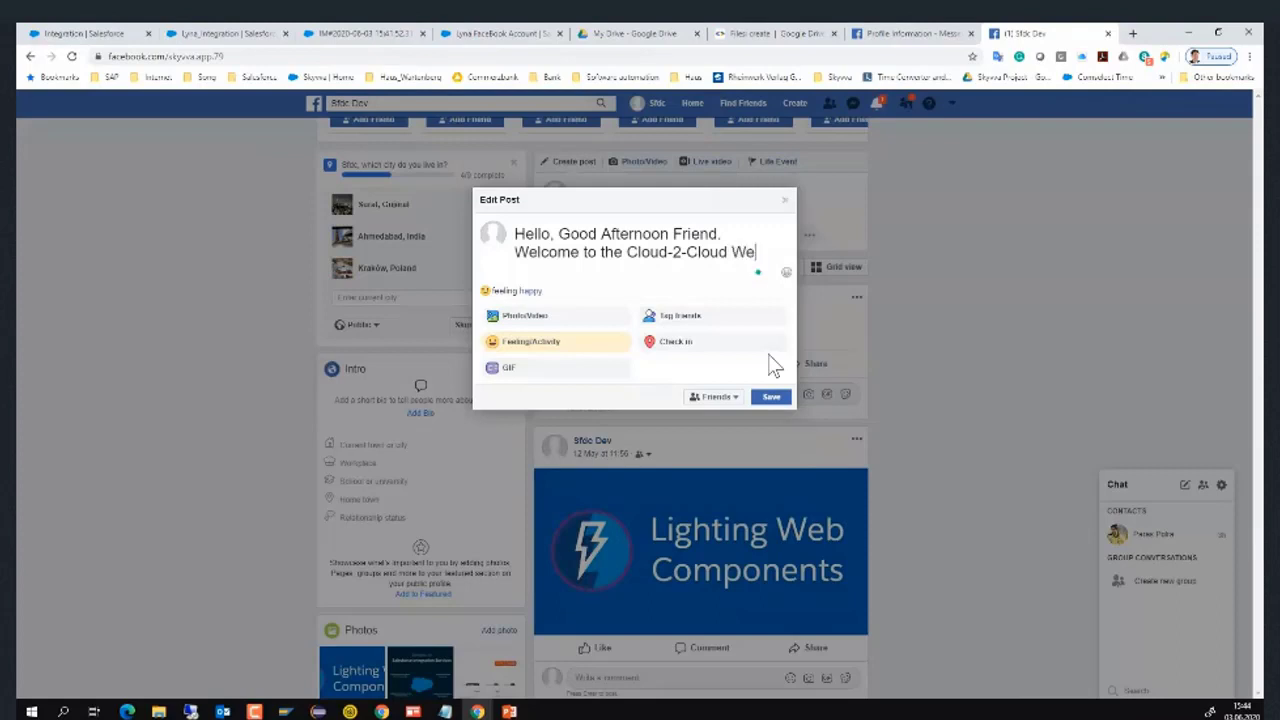
pyautogui.write('binar.')
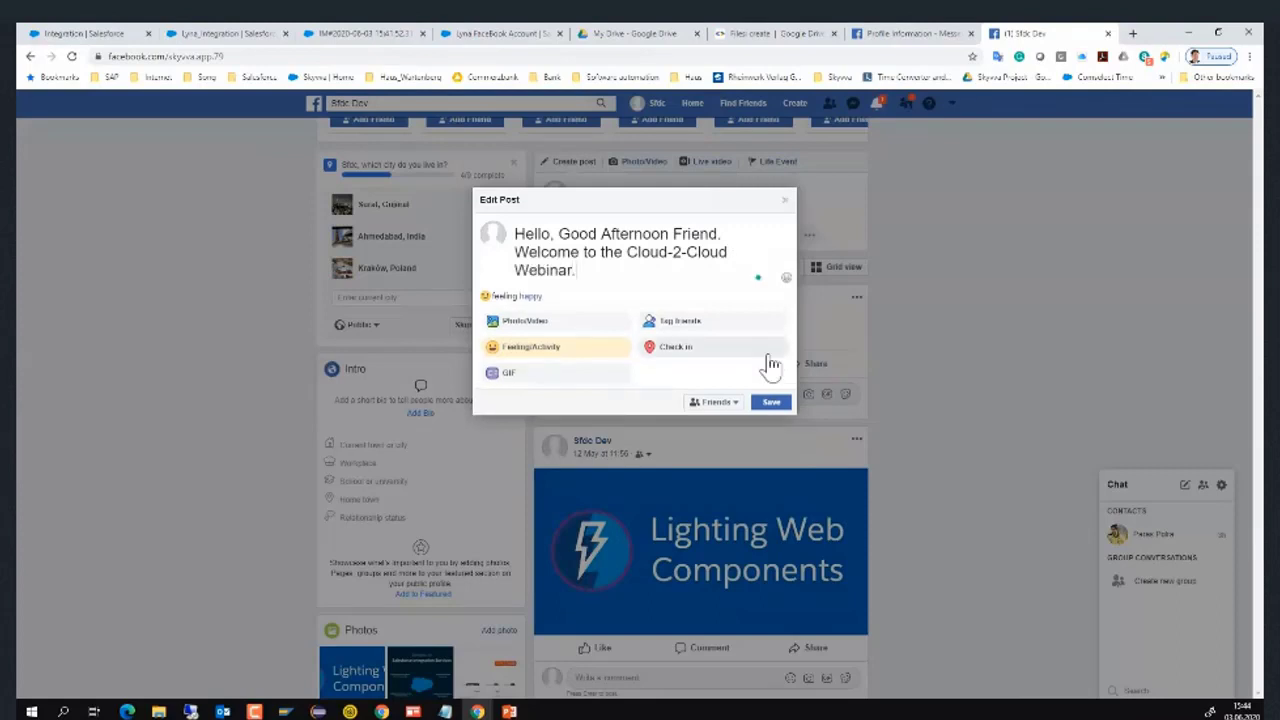
pyautogui.click(773, 404)
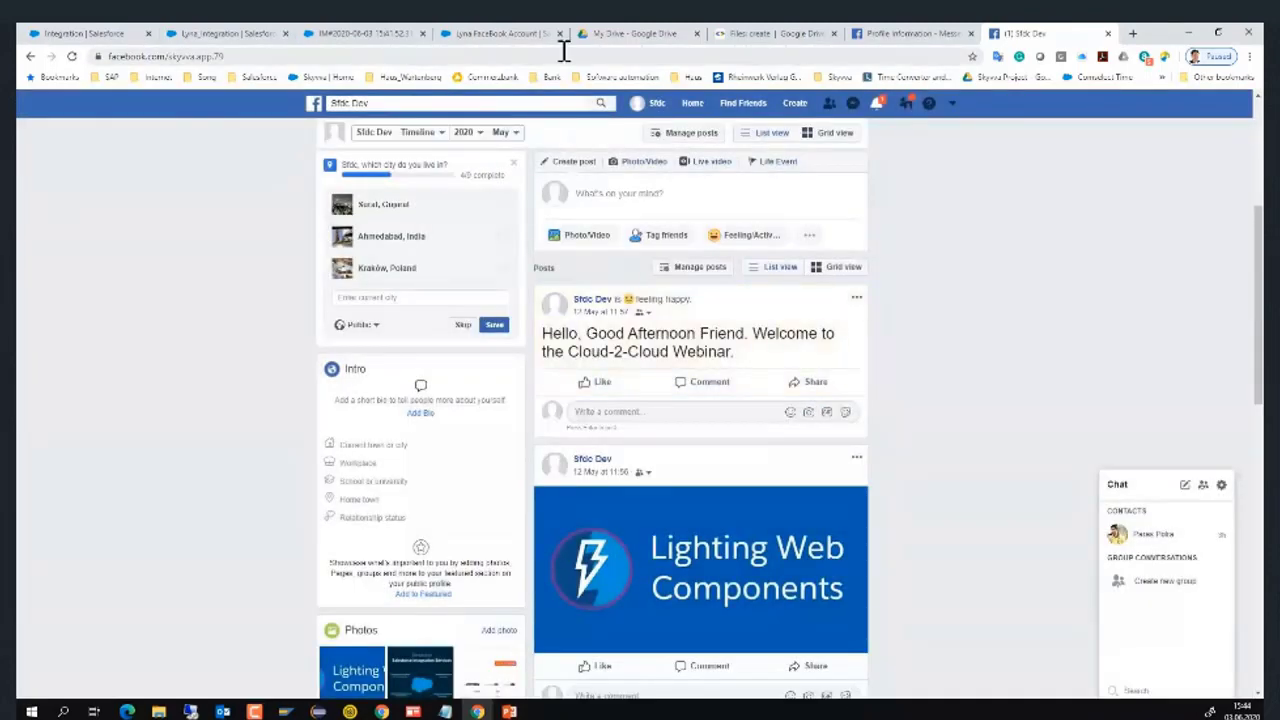
# Go back to the Lyna FaceBook Account, run Get FaceBook Info again to fetch the edited post, and close the notification
pyautogui.click(497, 35)
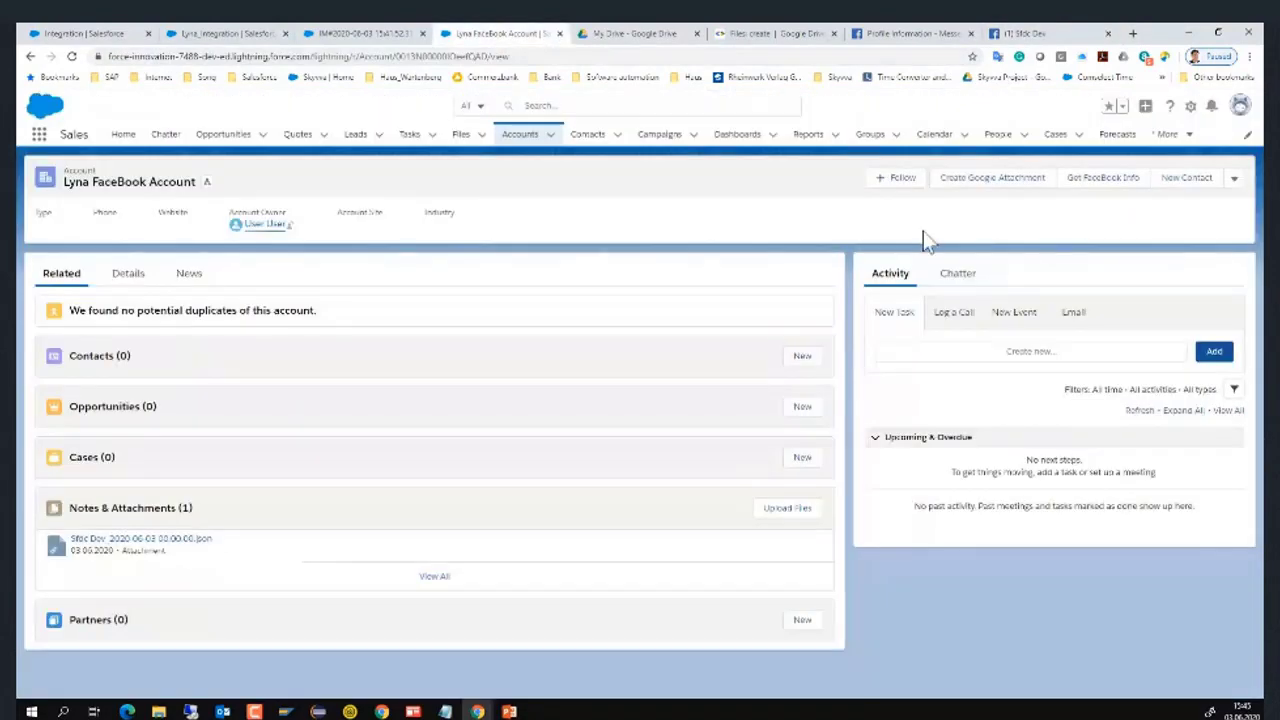
pyautogui.click(1106, 191)
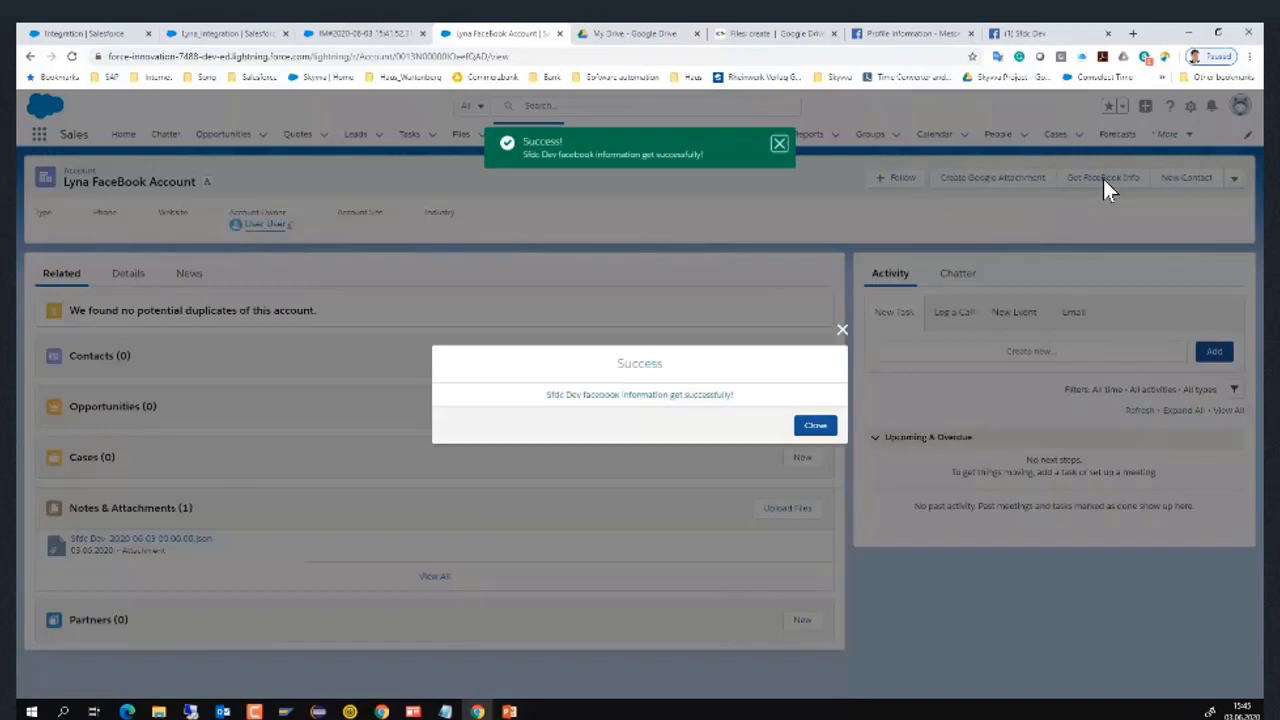
pyautogui.click(816, 428)
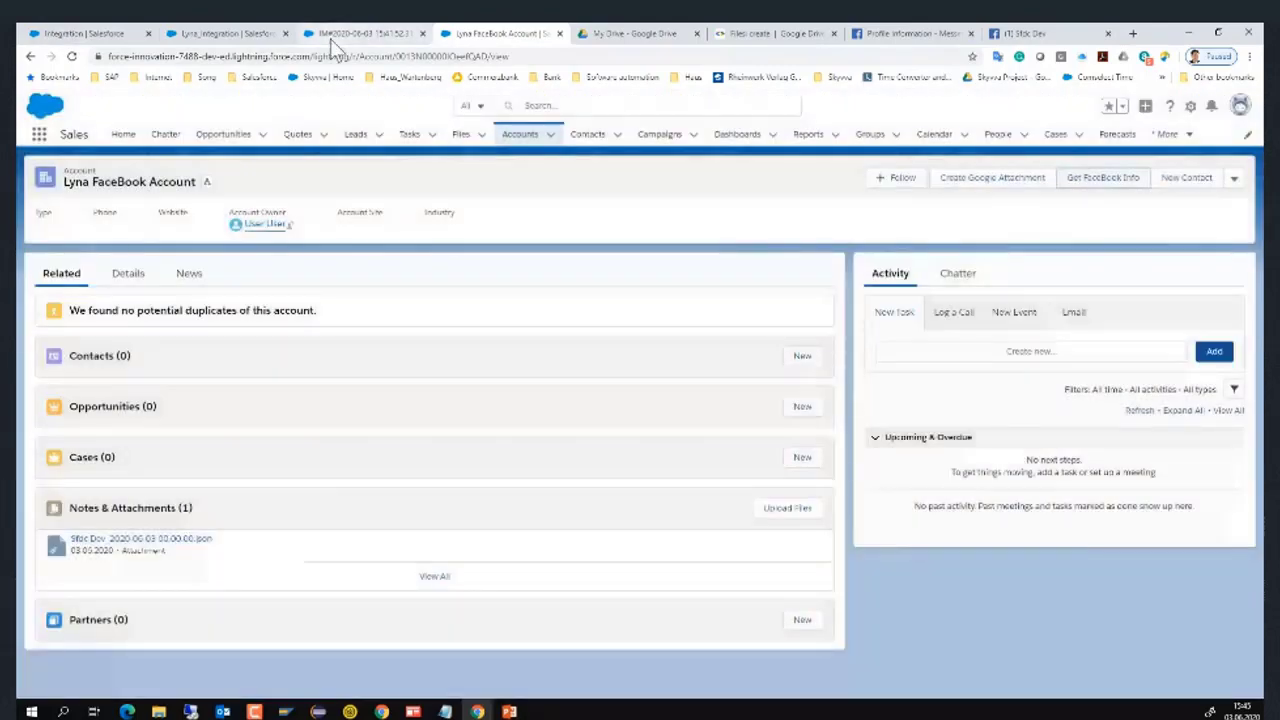
# Close the opened message page, reset the Lyna_Integration message filters, and search again for the newest Facebook messages
pyautogui.click(340, 35)
pyautogui.hotkey('ctrl', 'w')
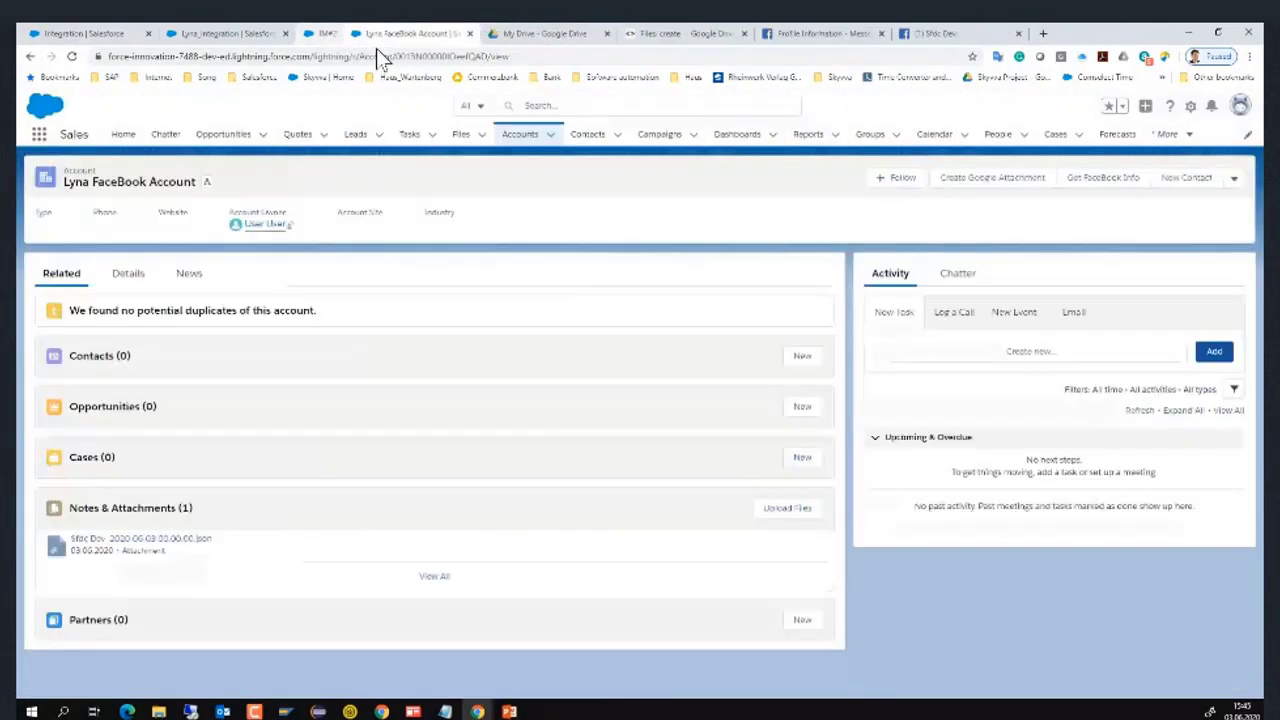
pyautogui.click(228, 34)
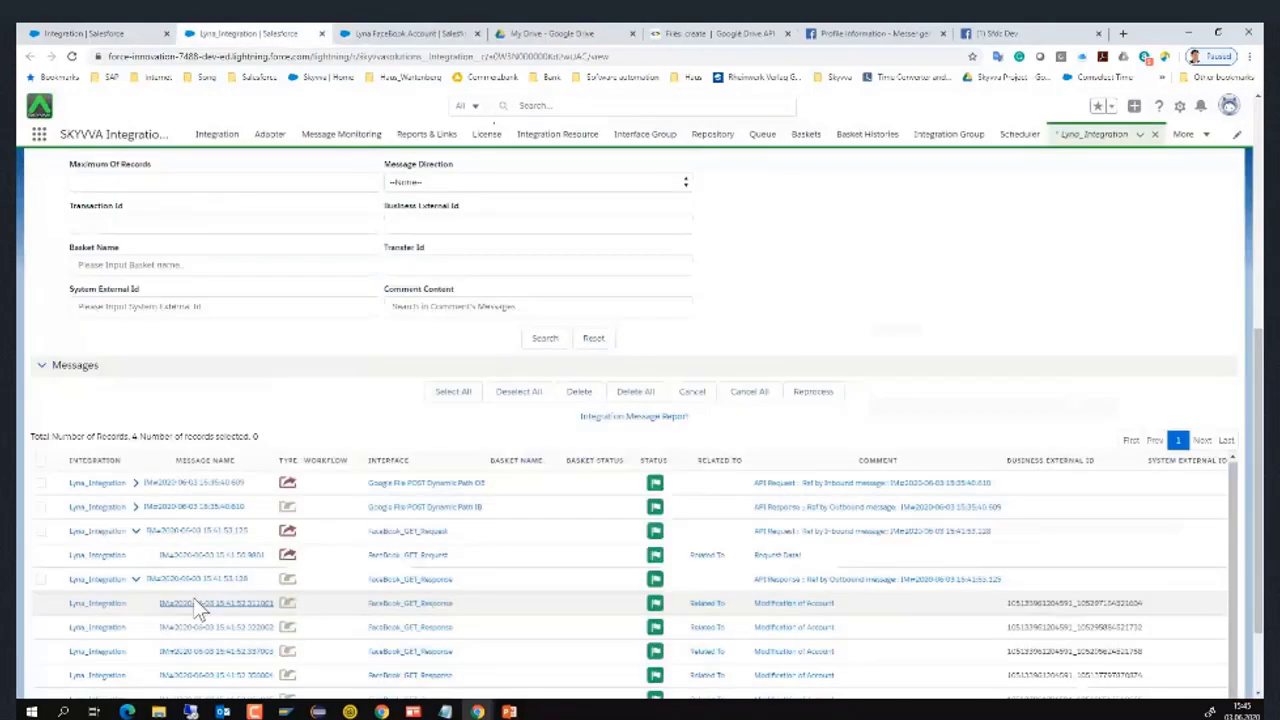
pyautogui.click(603, 343)
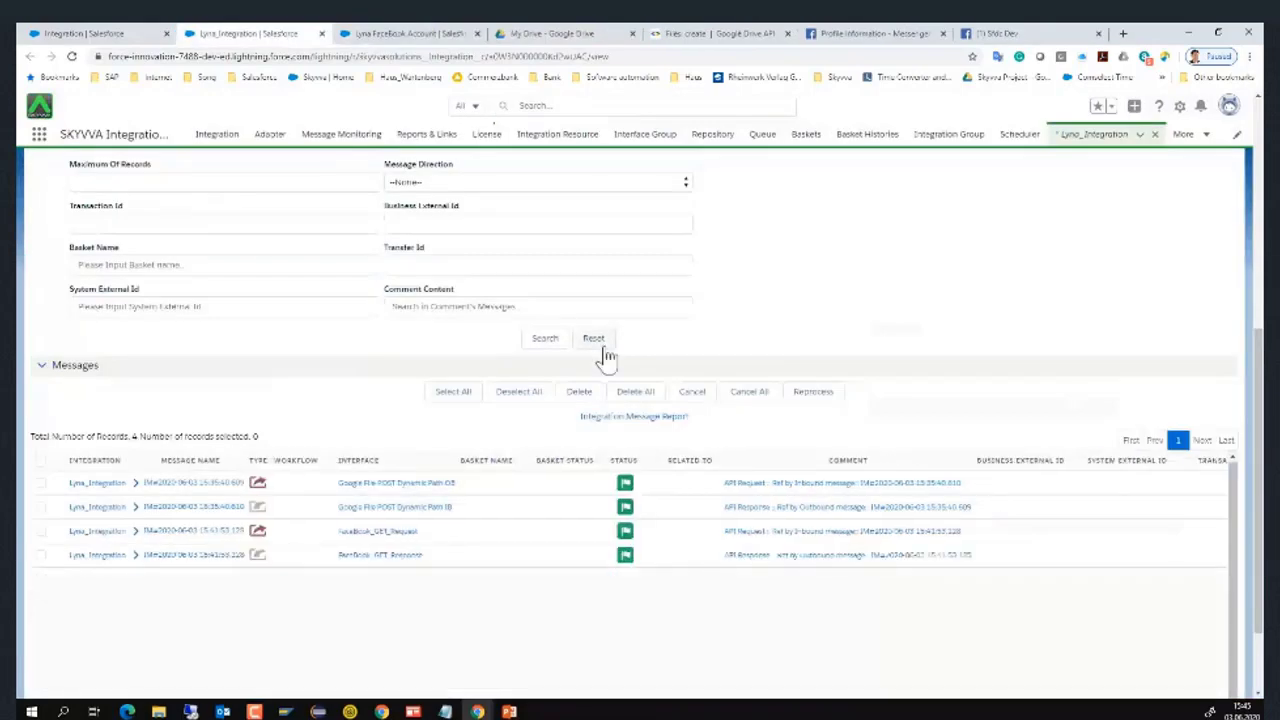
pyautogui.click(550, 341)
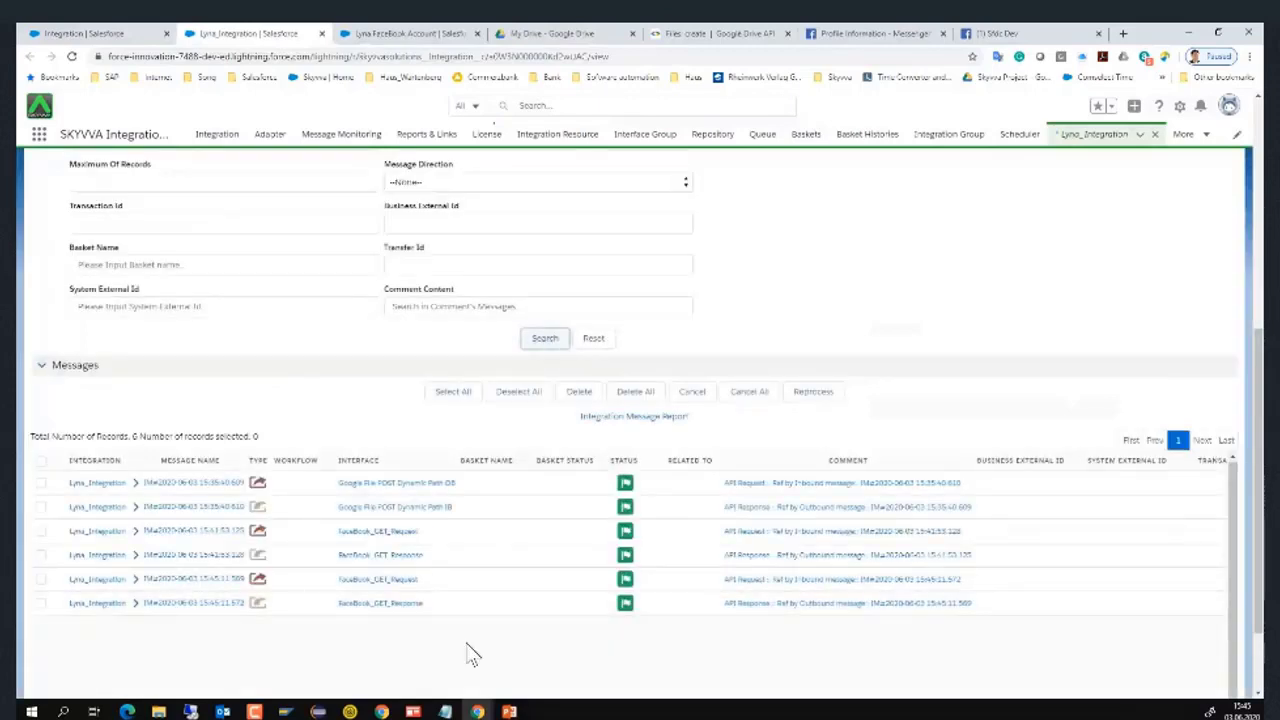
# Expand the newest FaceBook_GET_Response message, open its first child message, and check the edited post text in its data
pyautogui.scroll(-1, 440, 600)
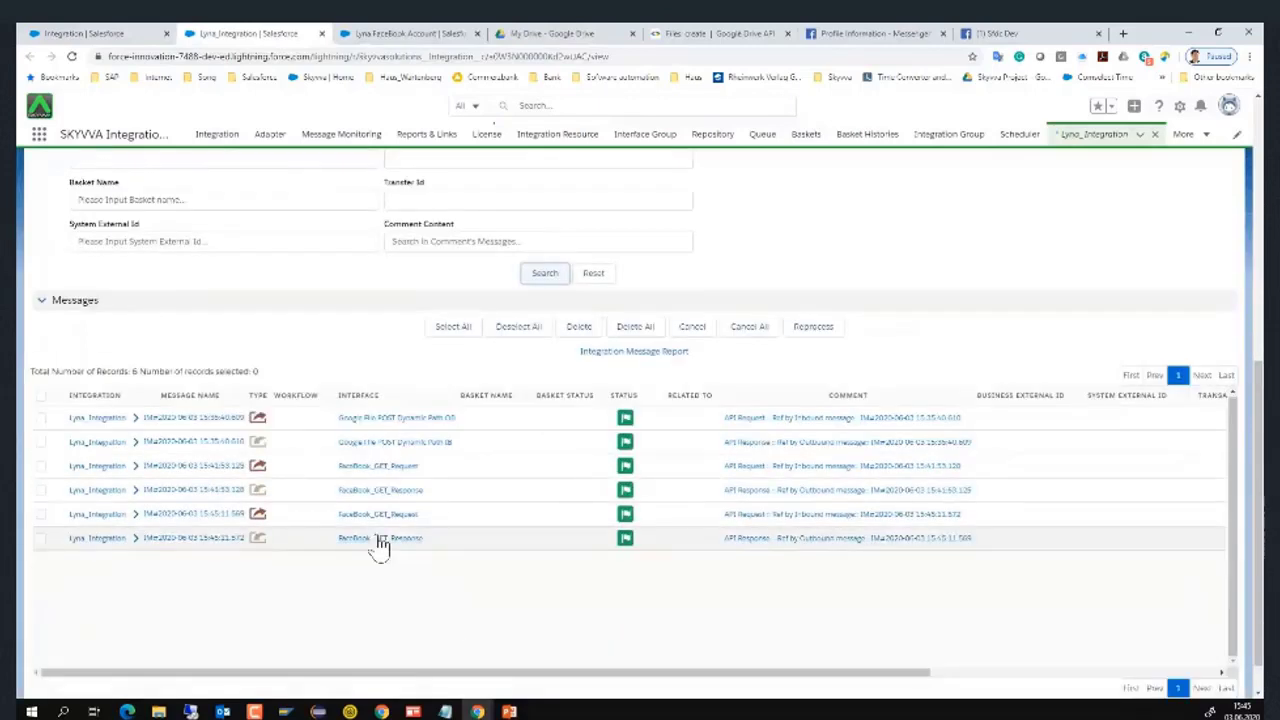
pyautogui.click(136, 539)
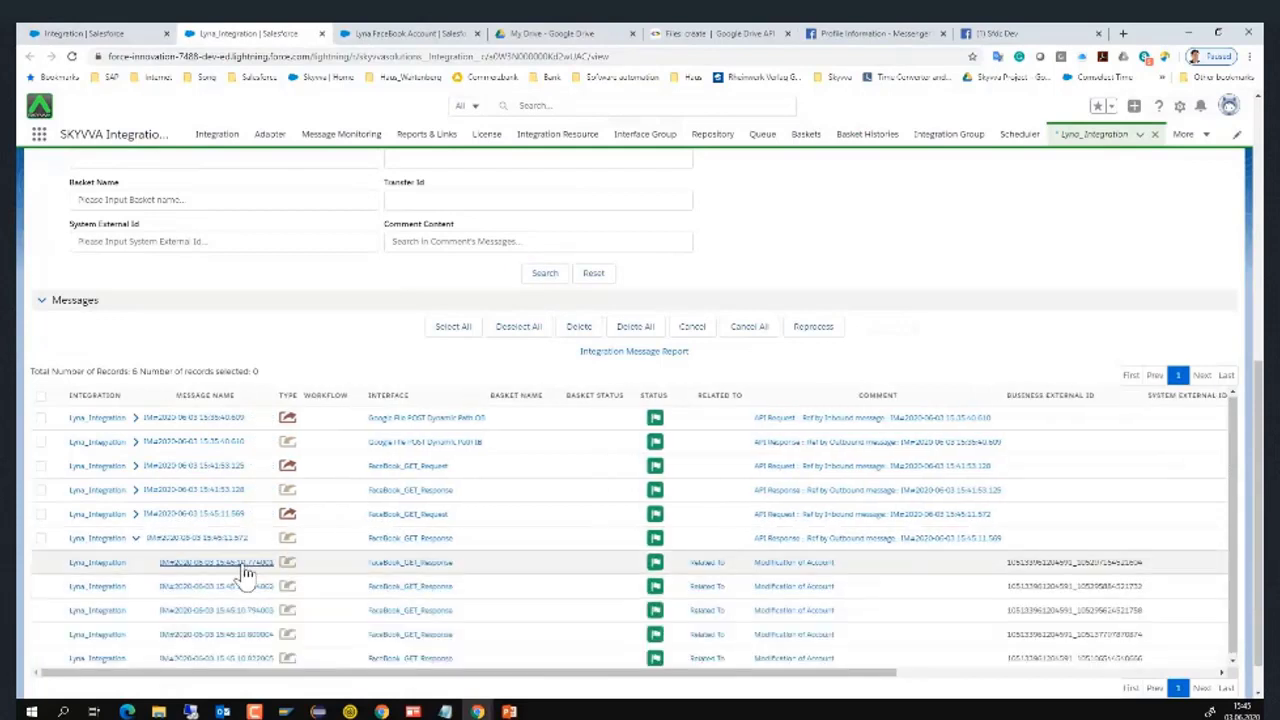
pyautogui.click(240, 566)
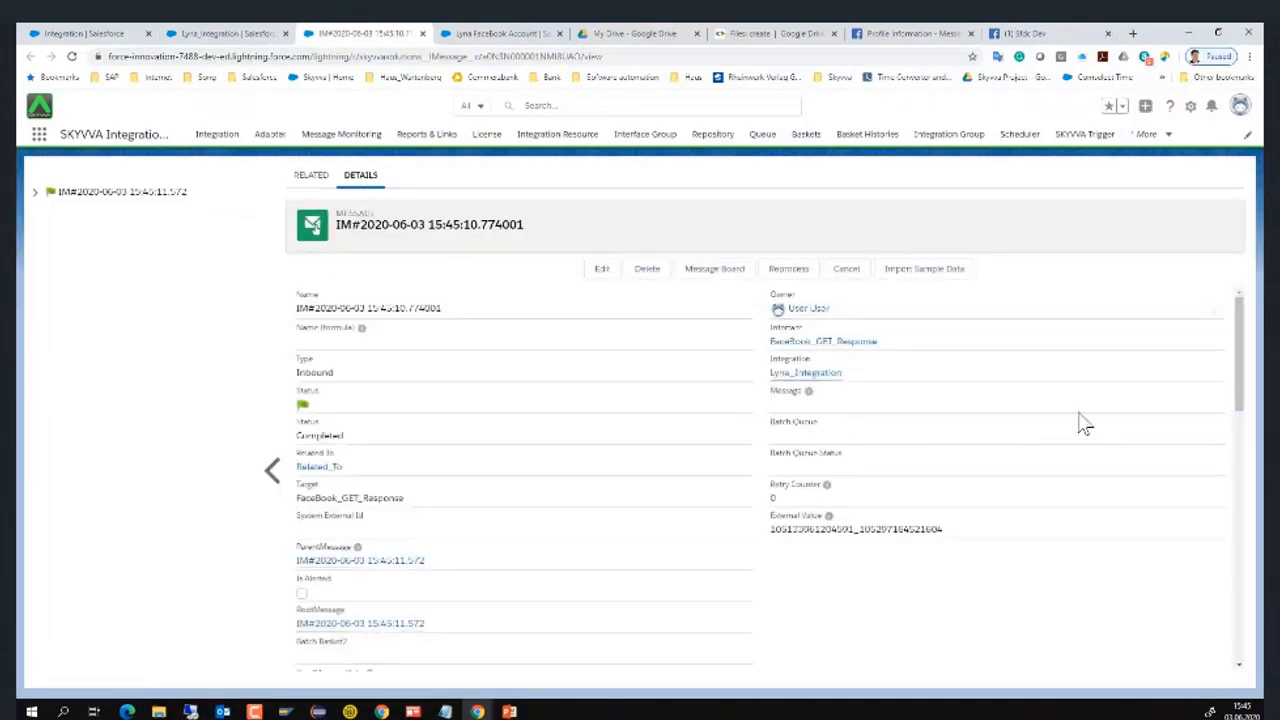
pyautogui.scroll(-2, 1085, 424)
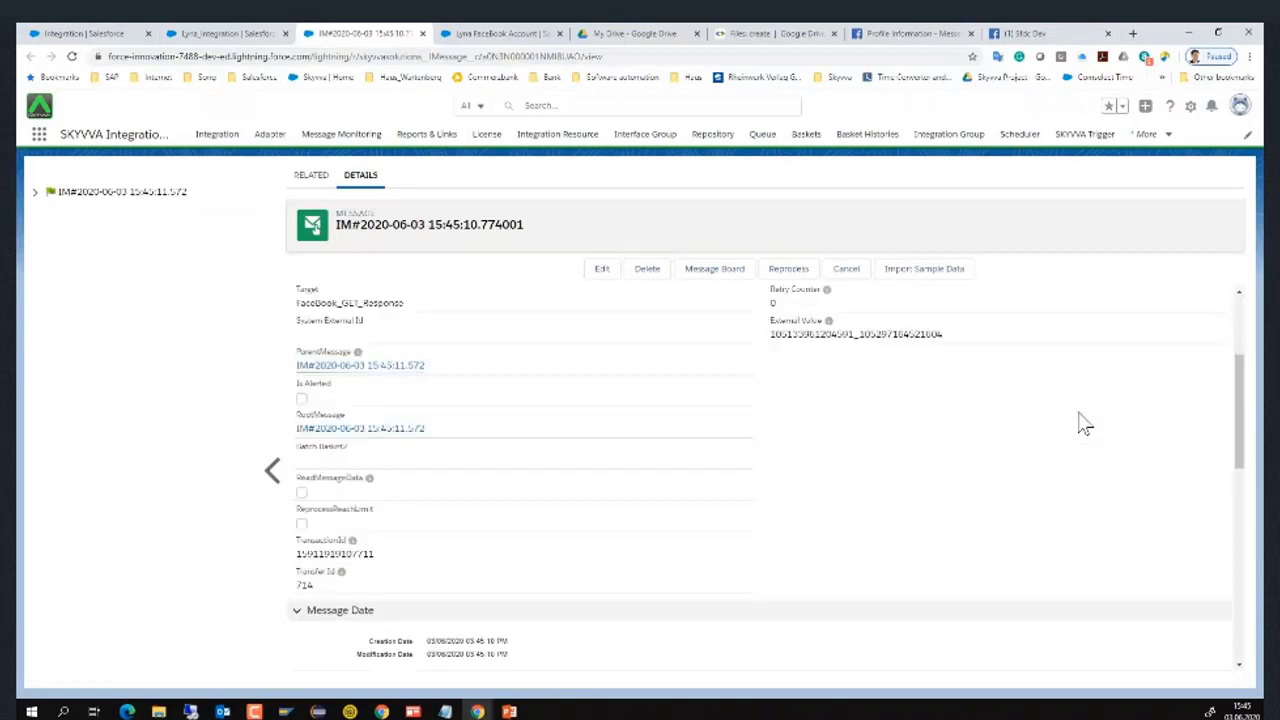
pyautogui.scroll(-8, 1085, 424)
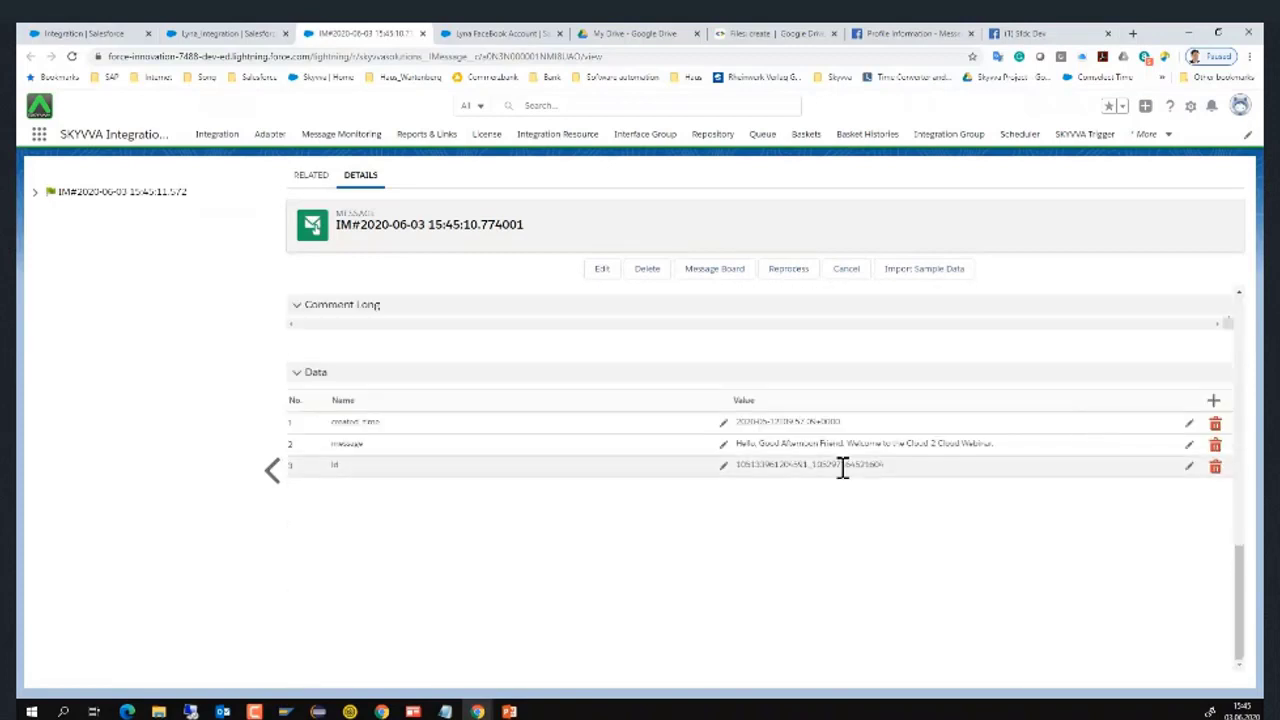
pyautogui.moveTo(846, 444); pyautogui.dragTo(993, 443)
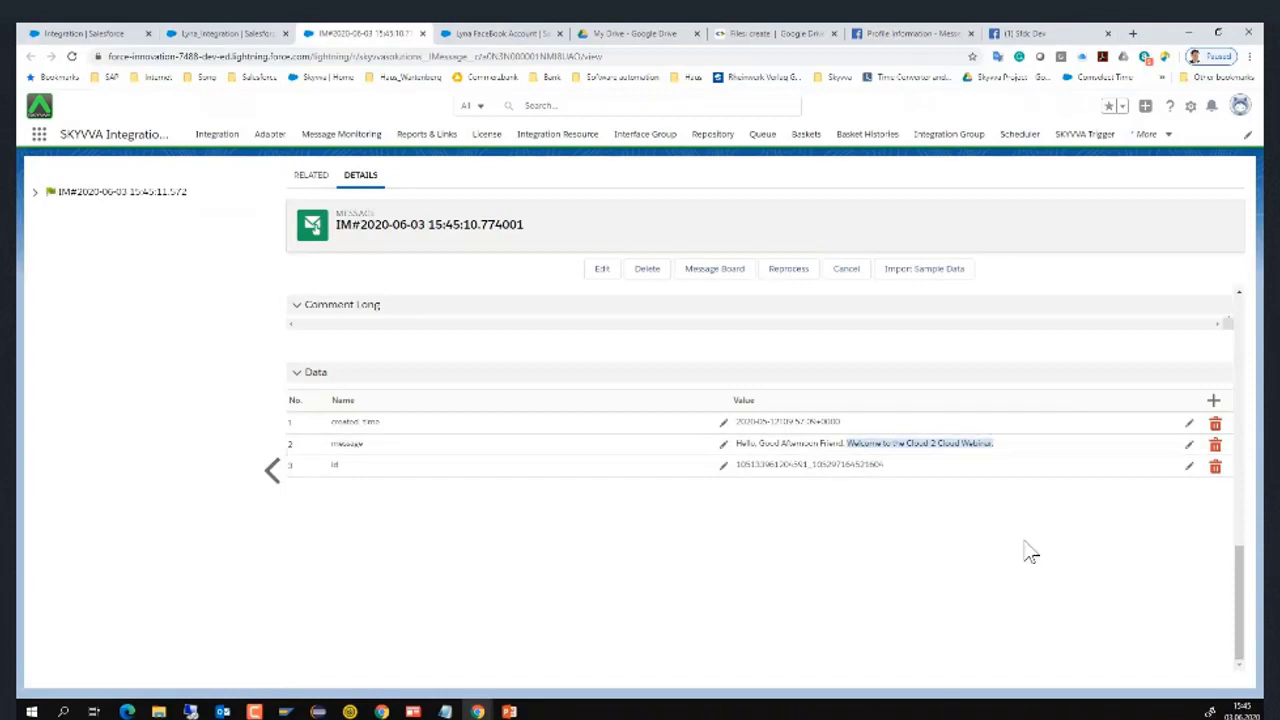
# Switch back to the Lyna FaceBook Account and refresh the record to update its attachments
pyautogui.click(503, 35)
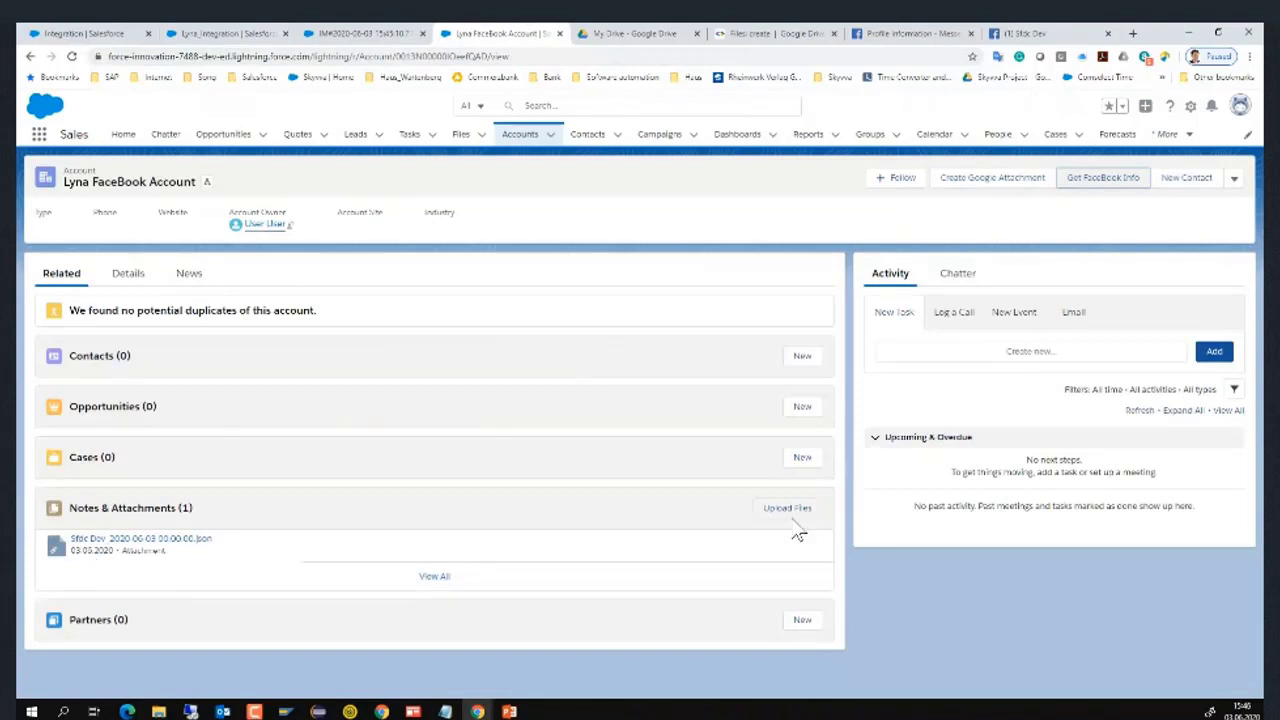
pyautogui.click(71, 60)
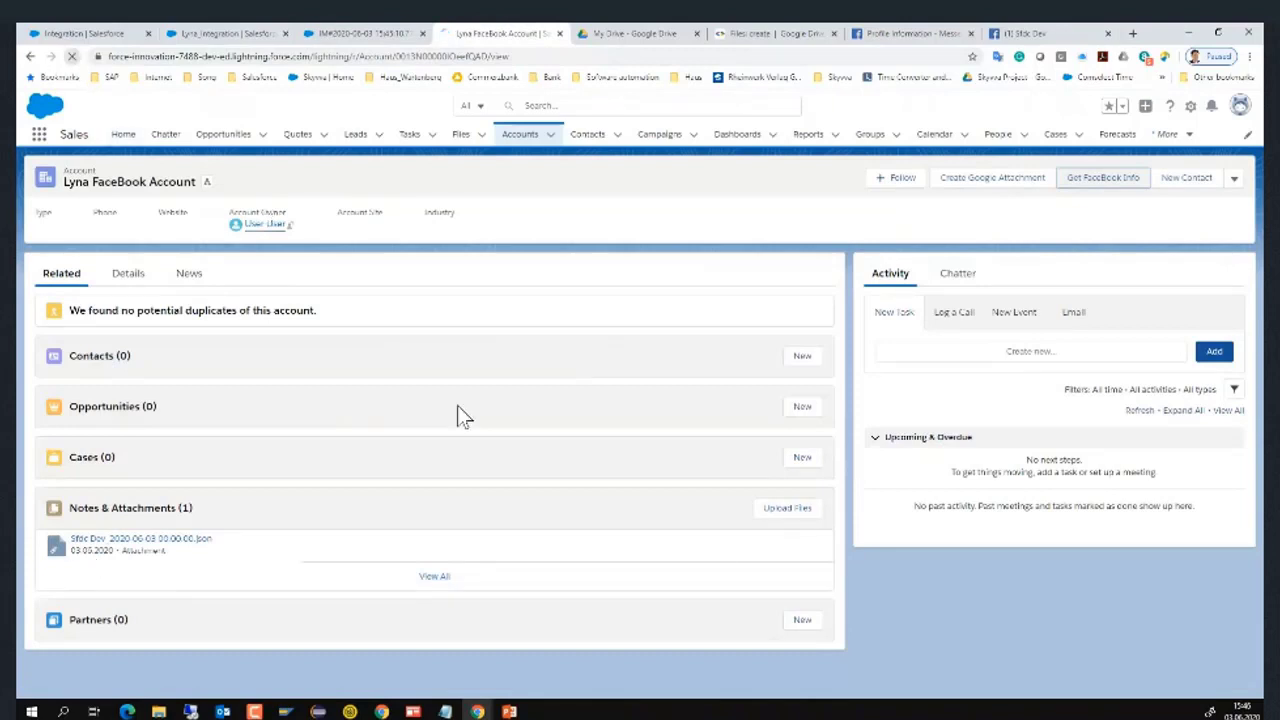